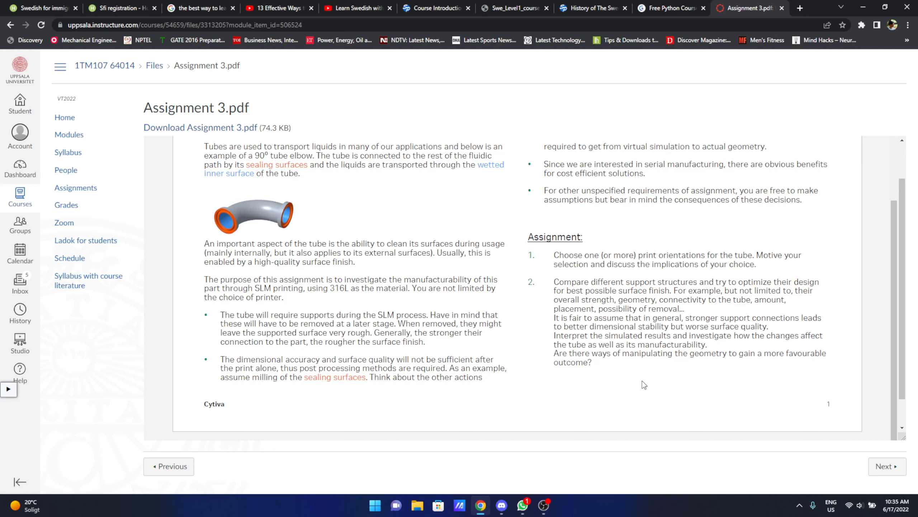
- Open PSQC Assignment 3.pdf from the Study\Uppsala\Process simulation folder on the DATA (D:) drive
{"action": "key", "text": "super"}
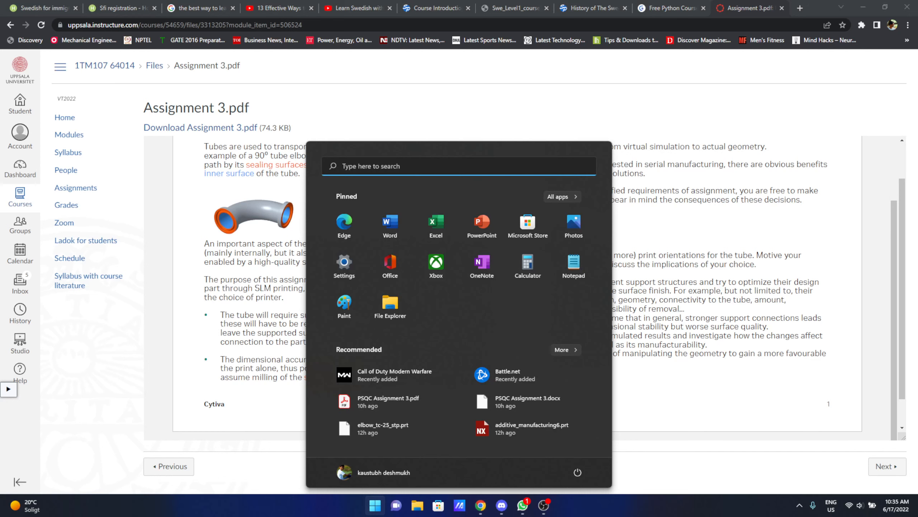
{"action": "key", "text": "super"}
{"action": "left_click", "coordinate": [417, 505]}
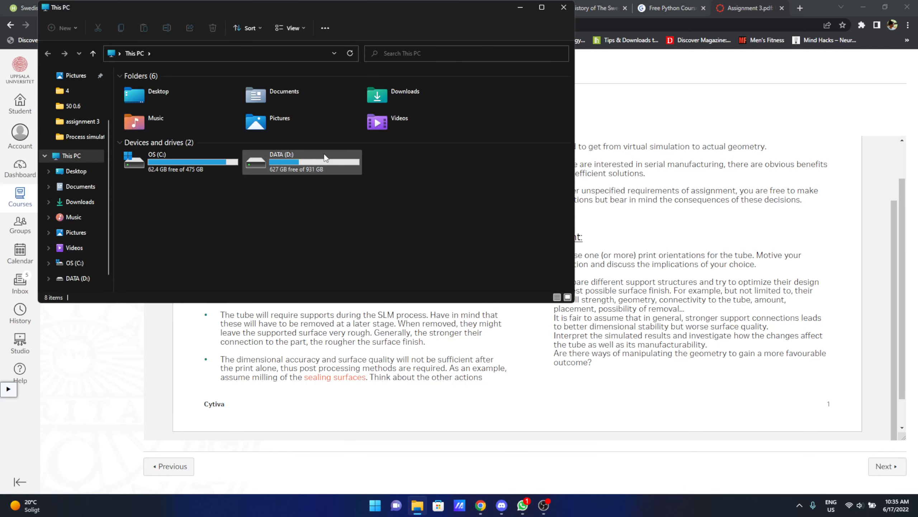
{"action": "double_click", "coordinate": [324, 156]}
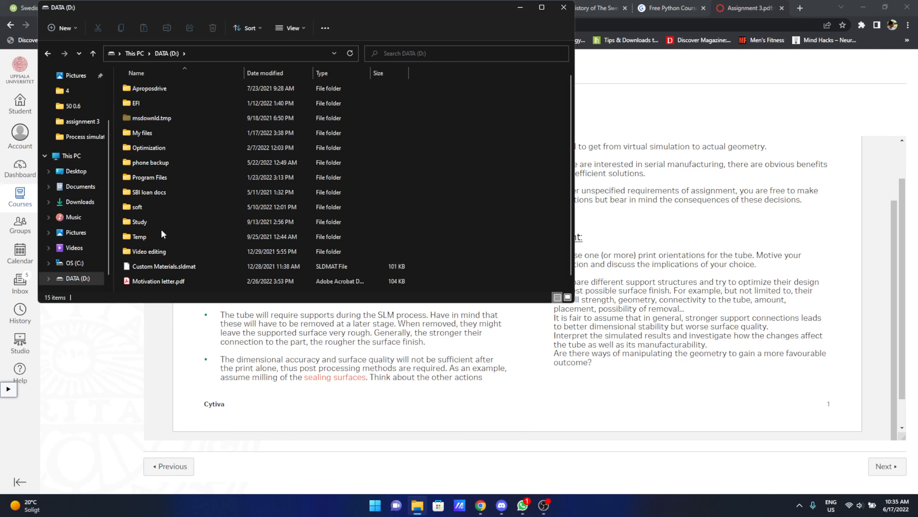
{"action": "double_click", "coordinate": [160, 221]}
{"action": "double_click", "coordinate": [168, 102]}
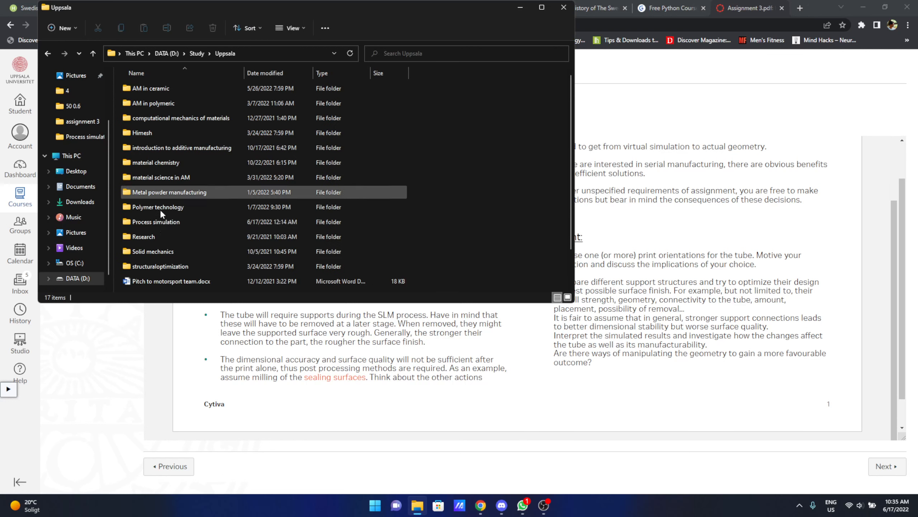
{"action": "double_click", "coordinate": [163, 223]}
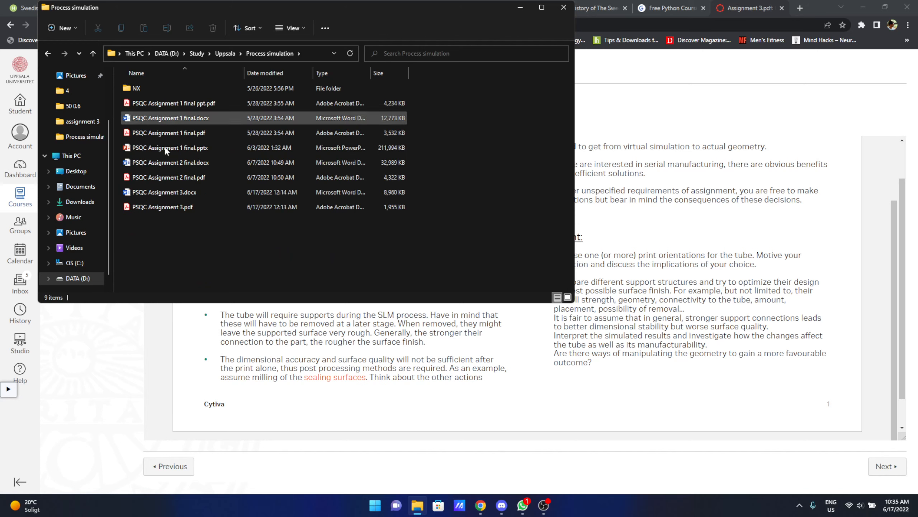
{"action": "left_click", "coordinate": [151, 208]}
{"action": "double_click", "coordinate": [358, 202]}
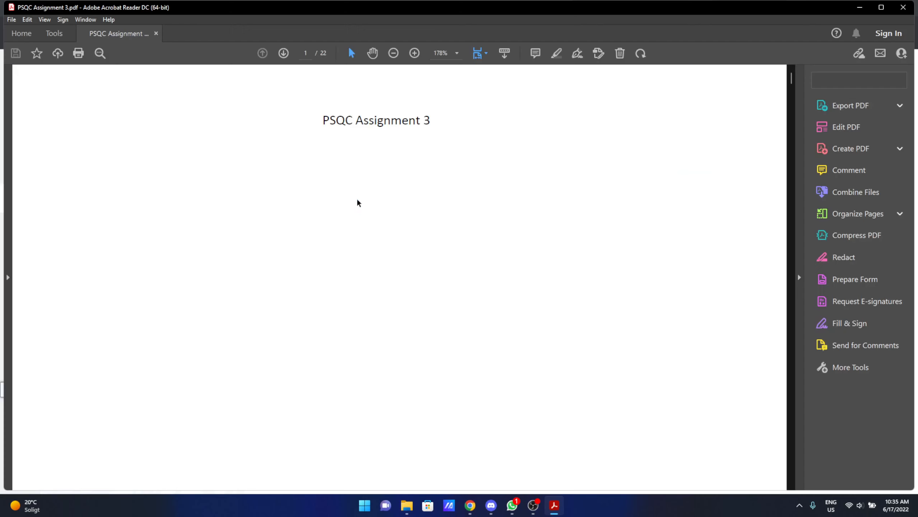
- Skim the whole assignment report from the first page to the last and back to the beginning
{"action": "scroll", "coordinate": [403, 248], "scroll_direction": "down", "scroll_amount": 3}
{"action": "scroll", "coordinate": [441, 288], "scroll_direction": "up", "scroll_amount": 3}
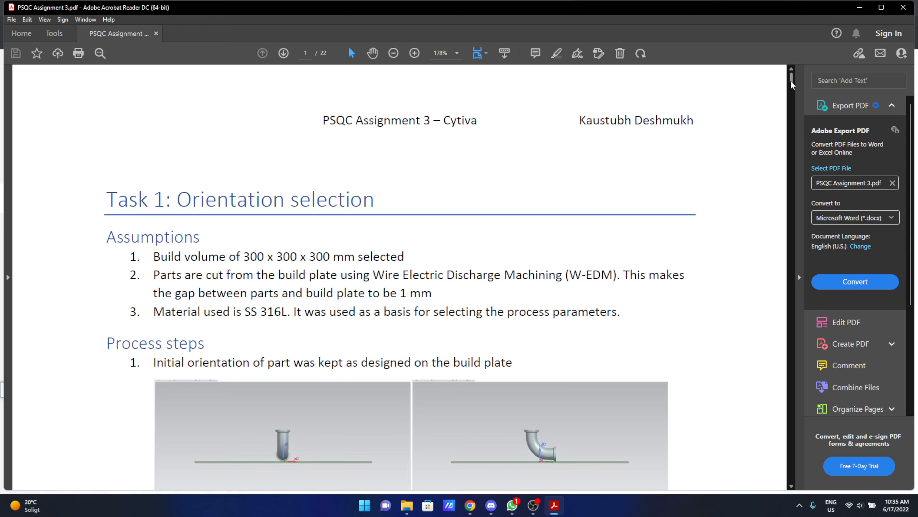
{"action": "left_click_drag", "start_coordinate": [791, 77], "coordinate": [797, 465]}
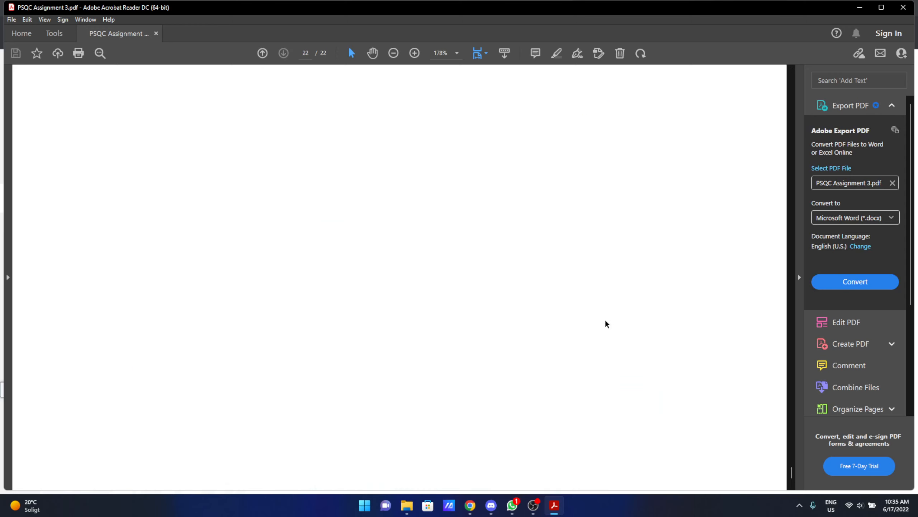
{"action": "scroll", "coordinate": [604, 320], "scroll_direction": "up", "scroll_amount": 15}
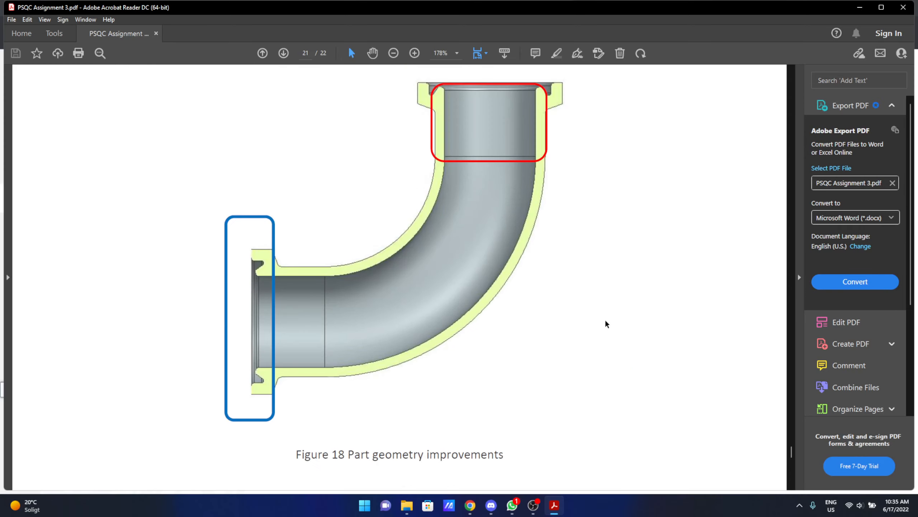
{"action": "scroll", "coordinate": [605, 320], "scroll_direction": "up", "scroll_amount": 20}
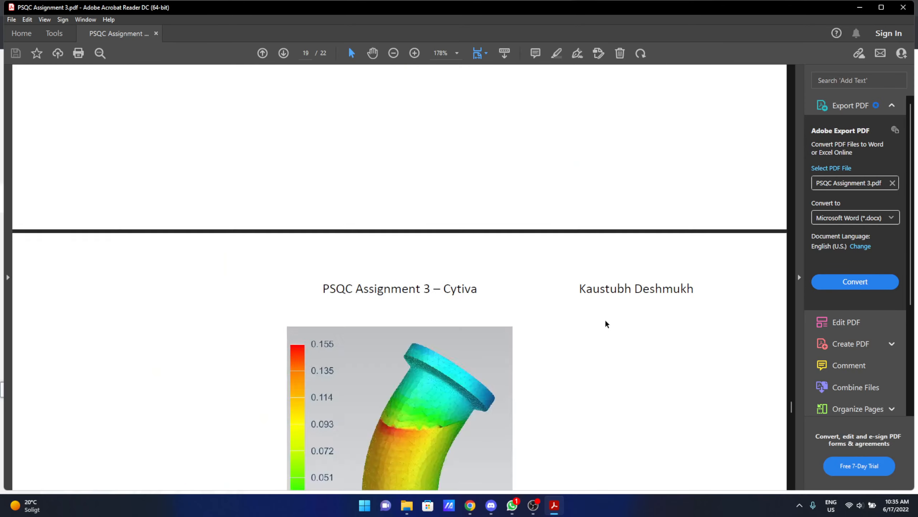
{"action": "scroll", "coordinate": [607, 323], "scroll_direction": "up", "scroll_amount": 15}
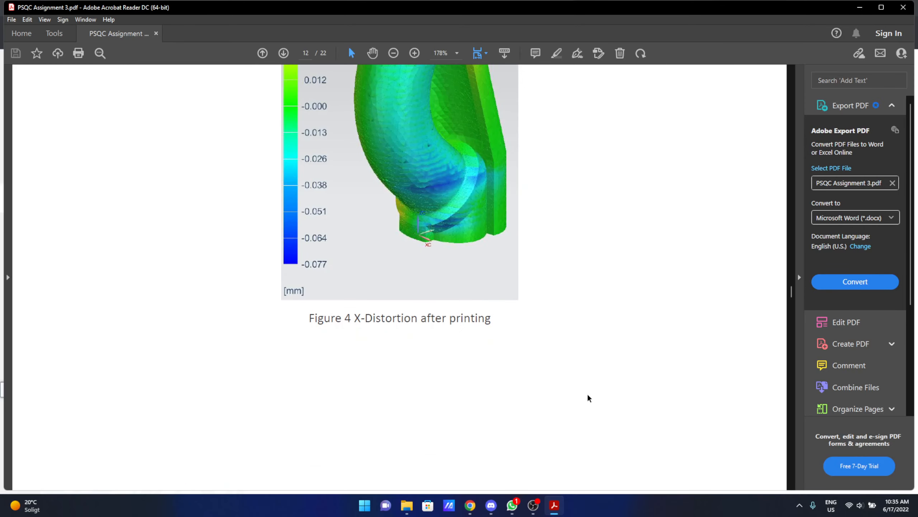
{"action": "scroll", "coordinate": [458, 209], "scroll_direction": "up", "scroll_amount": 20}
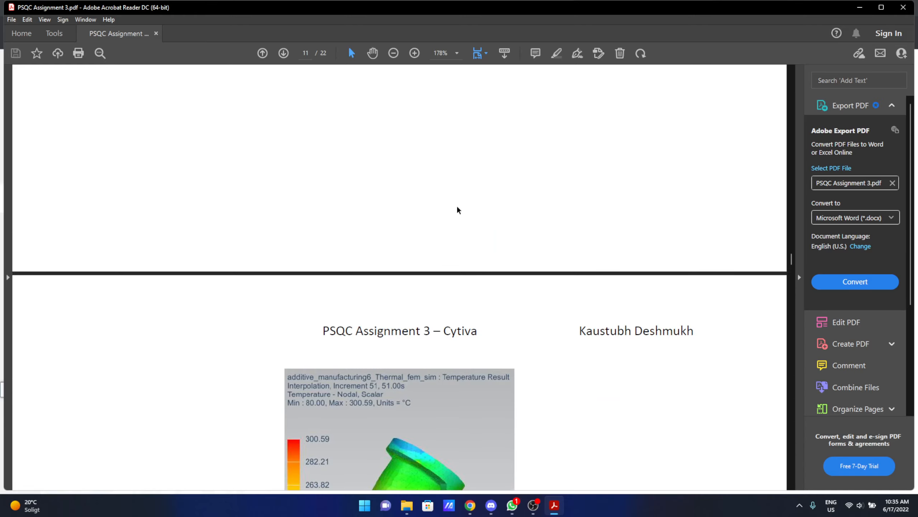
{"action": "scroll", "coordinate": [457, 207], "scroll_direction": "up", "scroll_amount": 20}
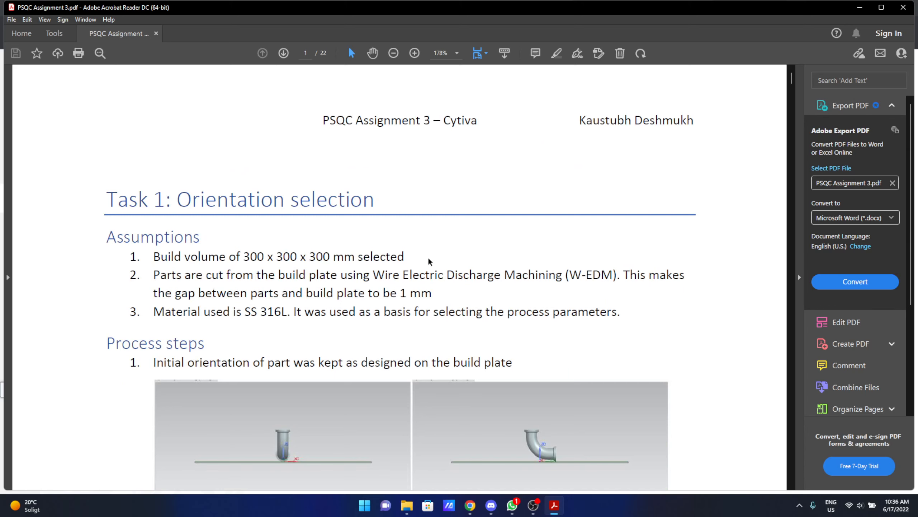
- Read the Task 1 orientation selection section, covering its assumptions and the first process steps
{"action": "scroll", "coordinate": [435, 259], "scroll_direction": "down", "scroll_amount": 1}
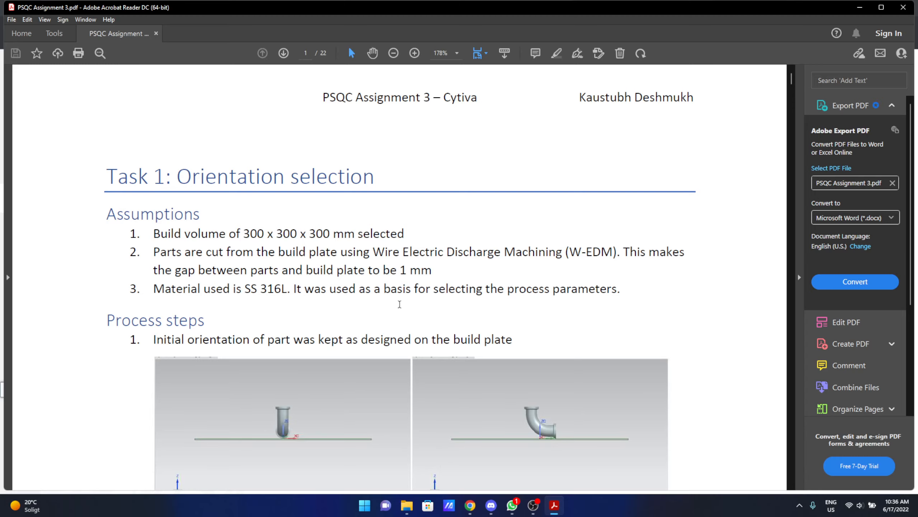
{"action": "scroll", "coordinate": [361, 296], "scroll_direction": "down", "scroll_amount": 3}
{"action": "scroll", "coordinate": [400, 304], "scroll_direction": "down", "scroll_amount": 3}
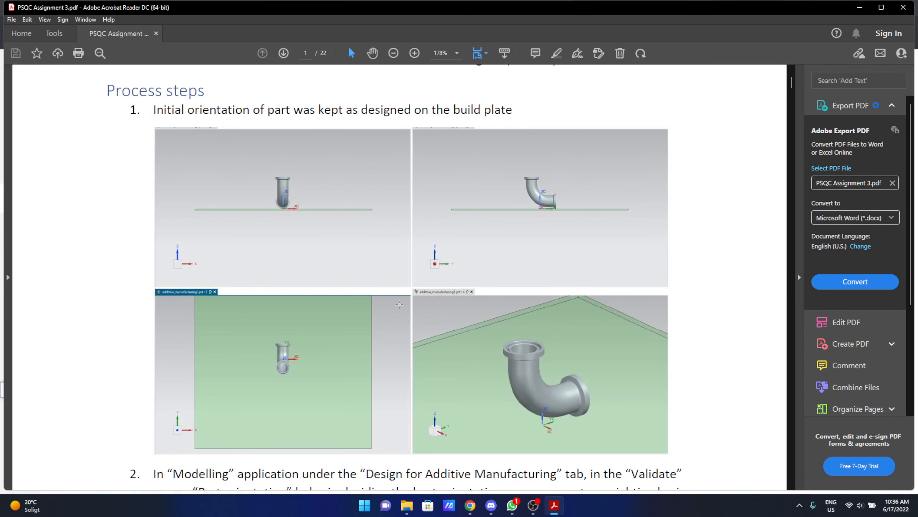
{"action": "scroll", "coordinate": [399, 304], "scroll_direction": "down", "scroll_amount": 1}
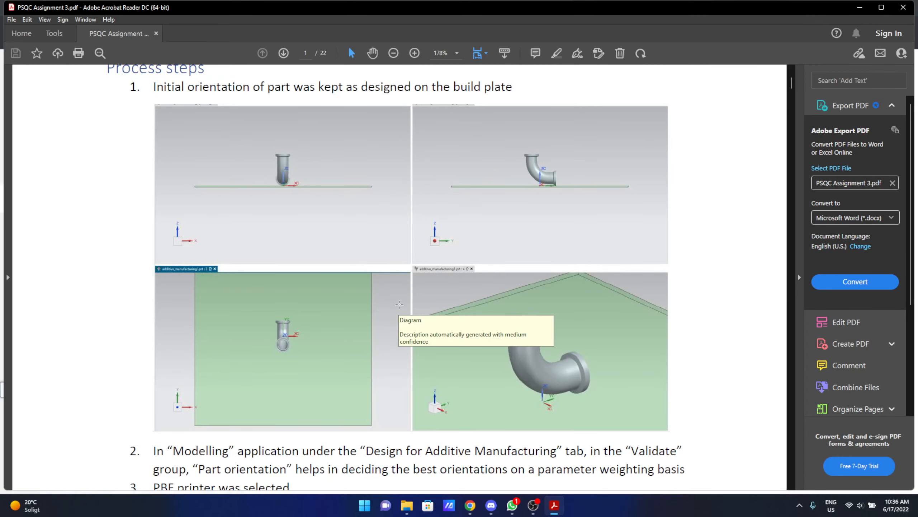
{"action": "scroll", "coordinate": [399, 304], "scroll_direction": "down", "scroll_amount": 4}
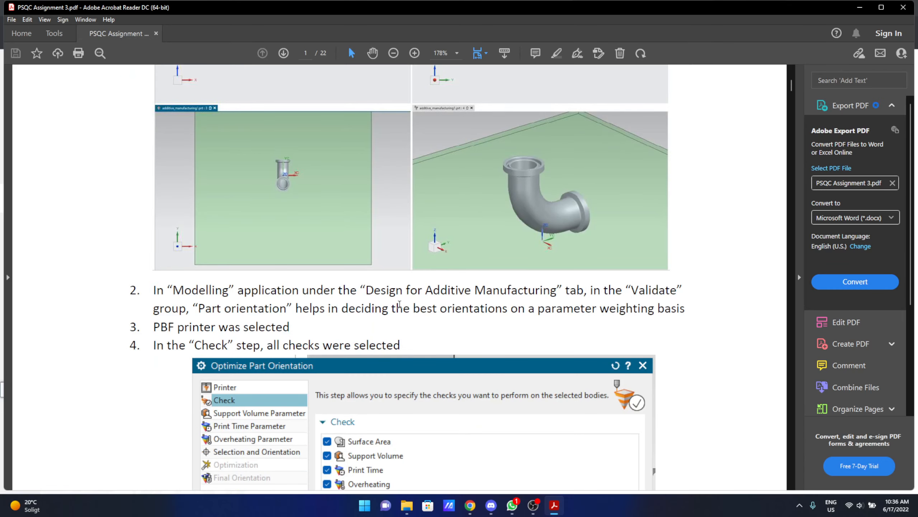
- Launch NX and close its Discovery Center page
{"action": "key", "text": "super"}
{"action": "type", "text": "nx"}
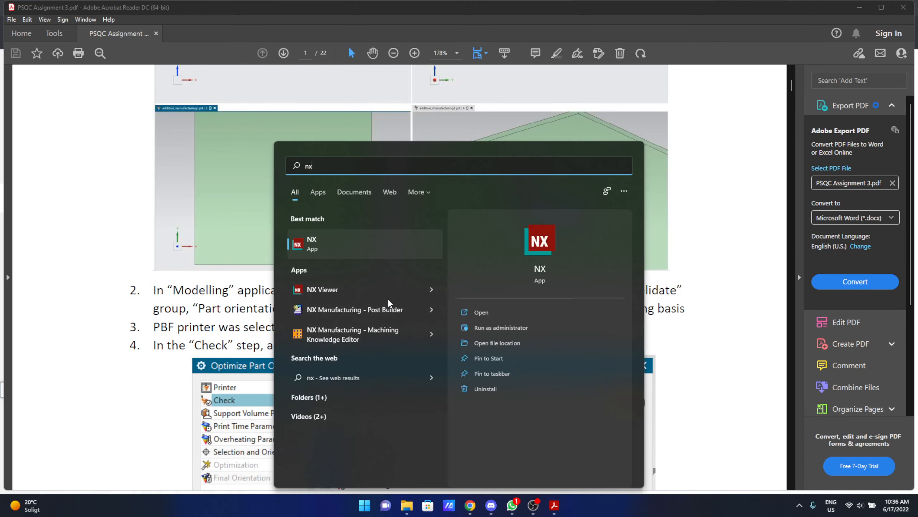
{"action": "key", "text": "Return"}
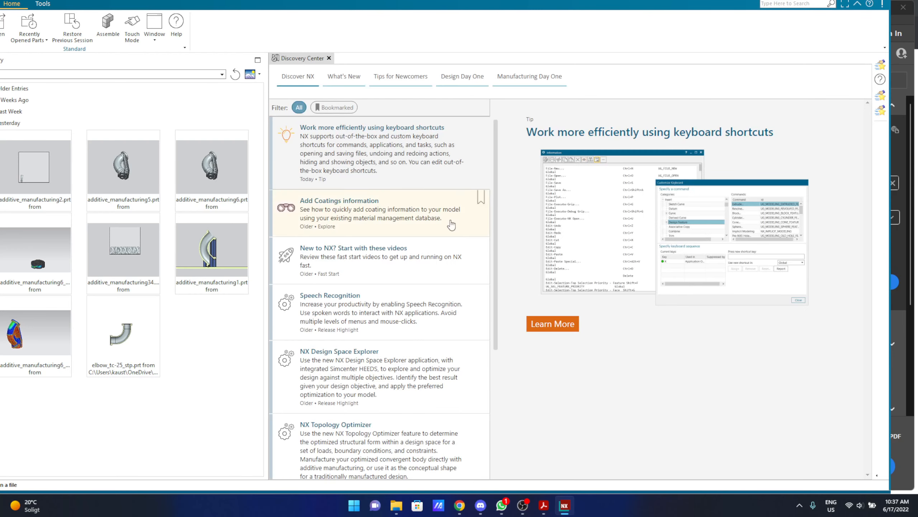
{"action": "left_click", "coordinate": [329, 57]}
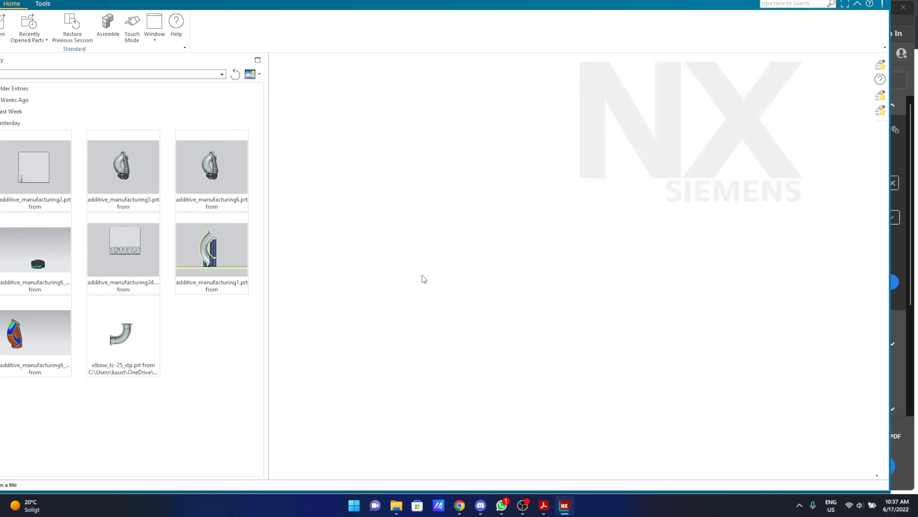
- Set the Windows display projection to Extend and return to the NX window
{"action": "key", "text": "super+p"}
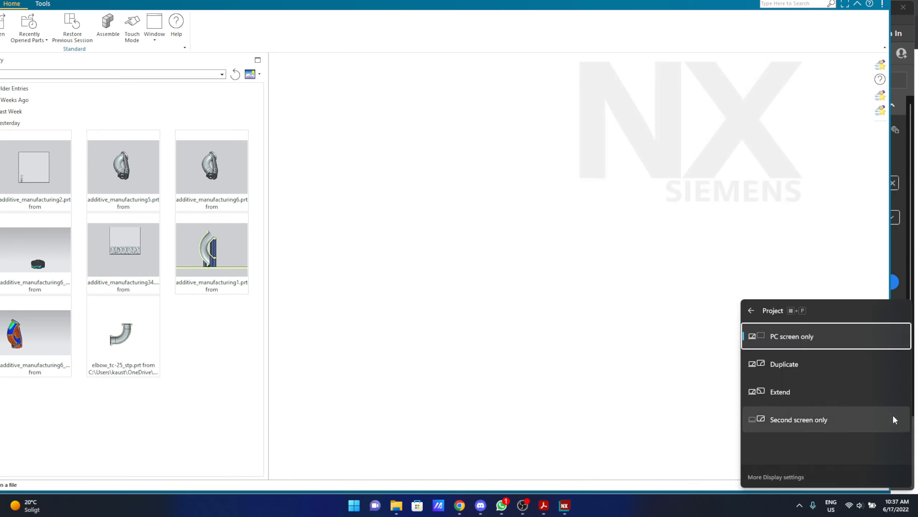
{"action": "left_click", "coordinate": [882, 391]}
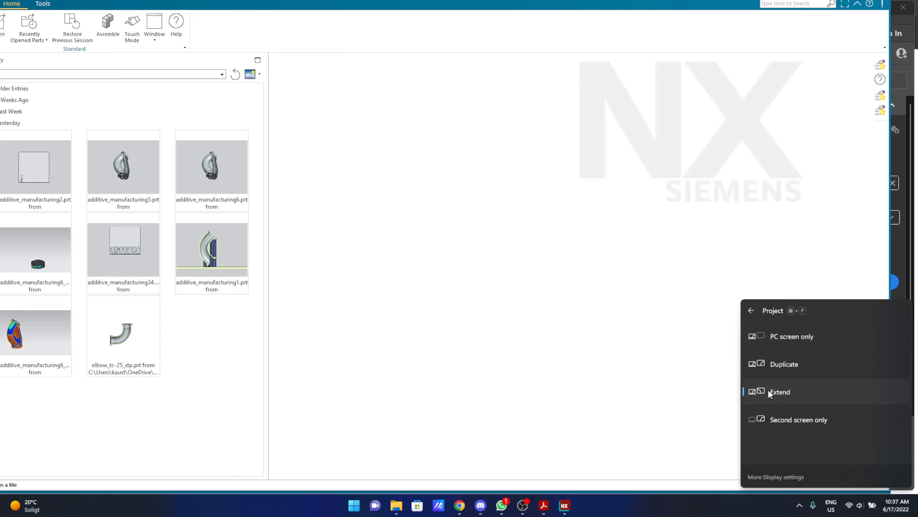
{"action": "left_click", "coordinate": [599, 361]}
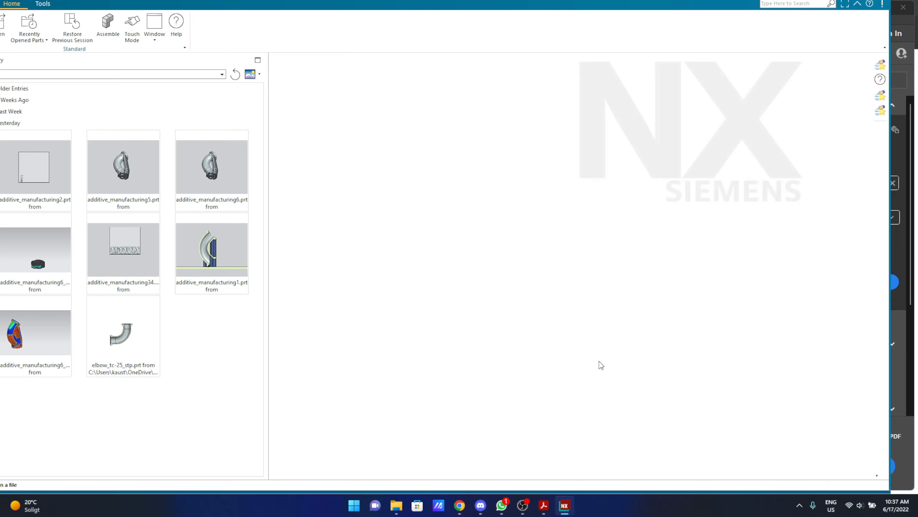
{"action": "key", "text": "super+p"}
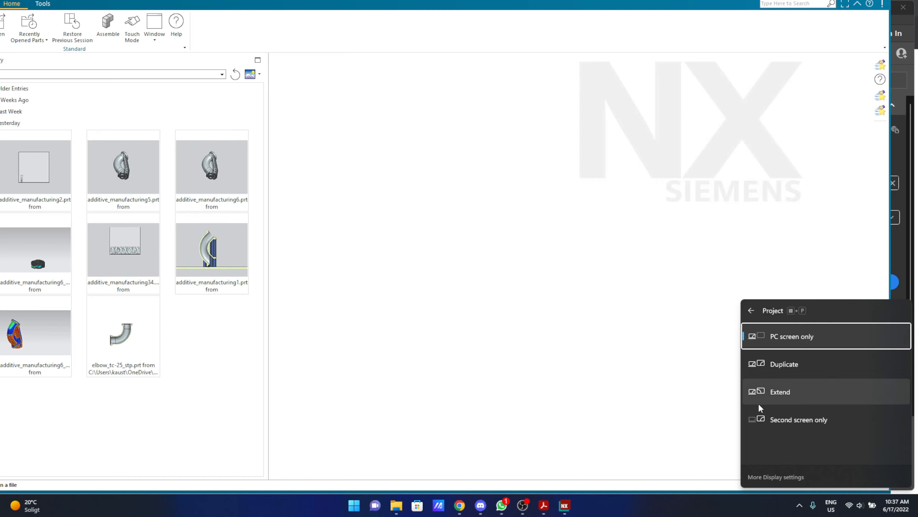
{"action": "left_click", "coordinate": [781, 394]}
{"action": "left_click", "coordinate": [686, 398]}
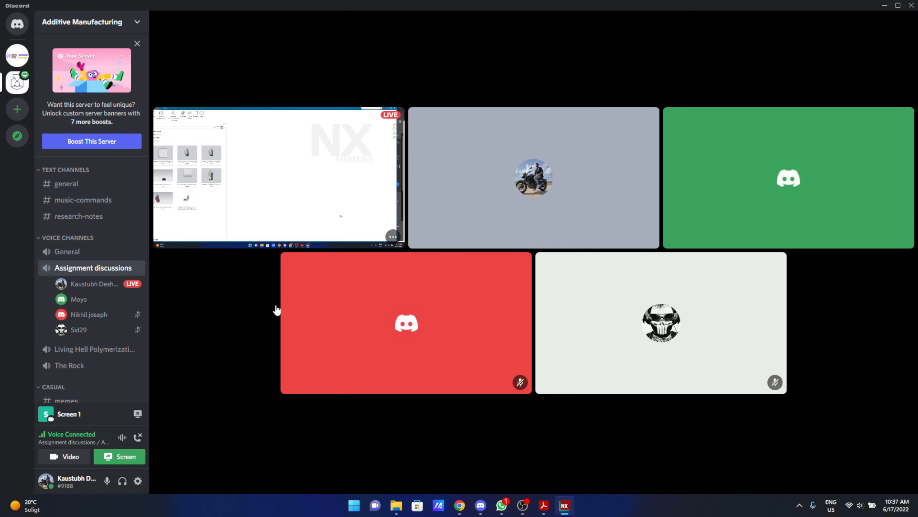
{"action": "left_click", "coordinate": [340, 379]}
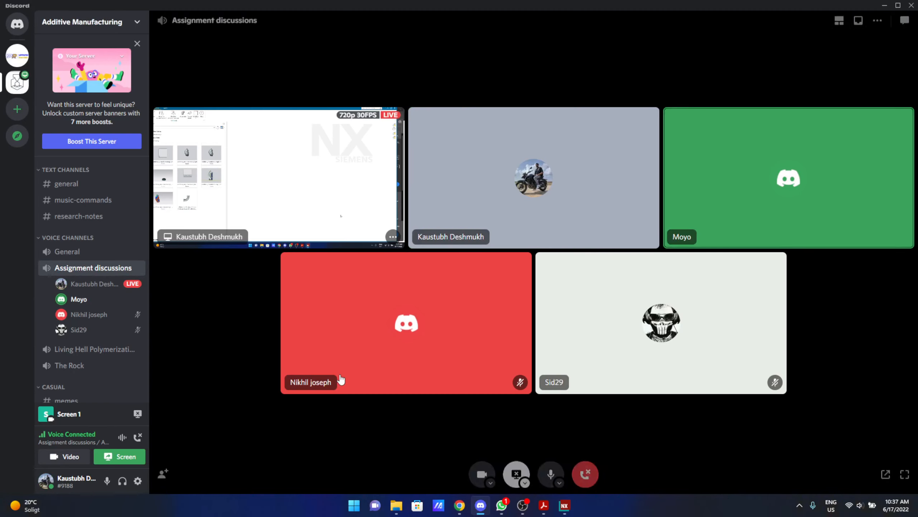
{"action": "left_click", "coordinate": [561, 508]}
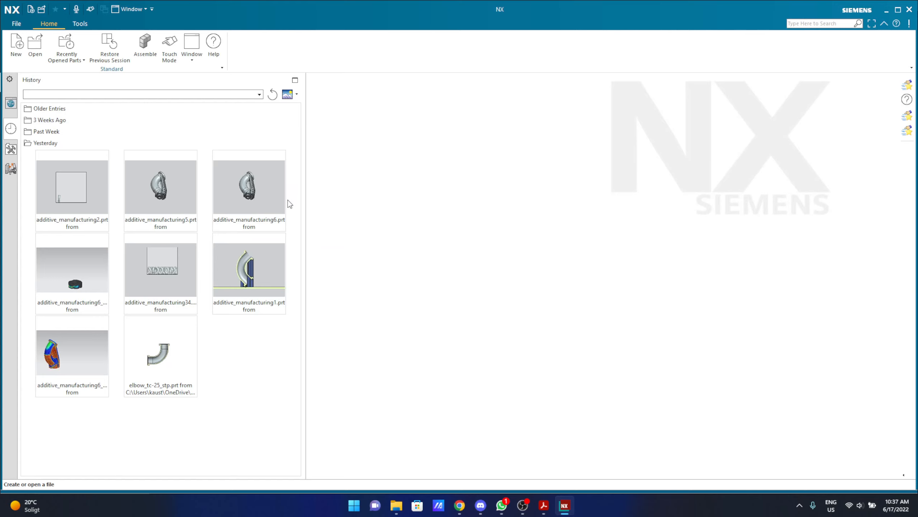
- Begin a new Additive Manufacturing file and create folder 6 inside Desktop\assignment 3 as its save location
{"action": "left_click", "coordinate": [16, 43]}
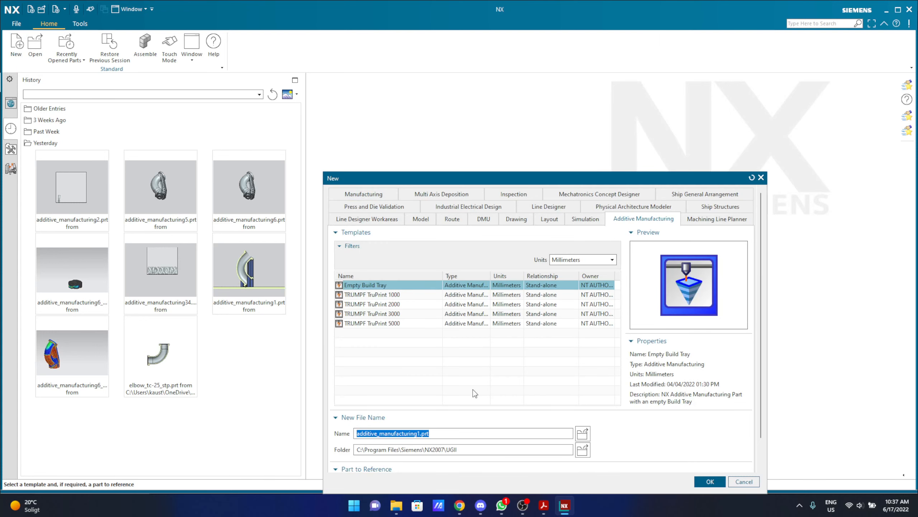
{"action": "left_click", "coordinate": [582, 449]}
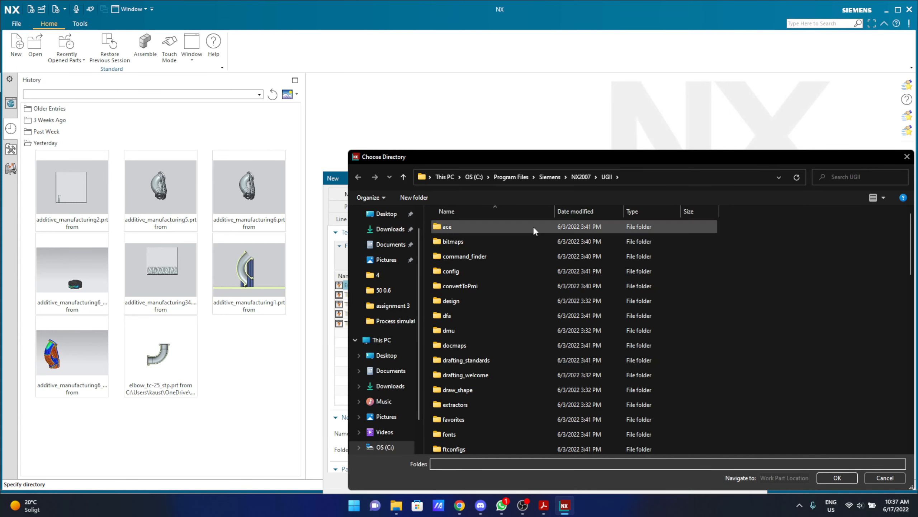
{"action": "left_click", "coordinate": [385, 232]}
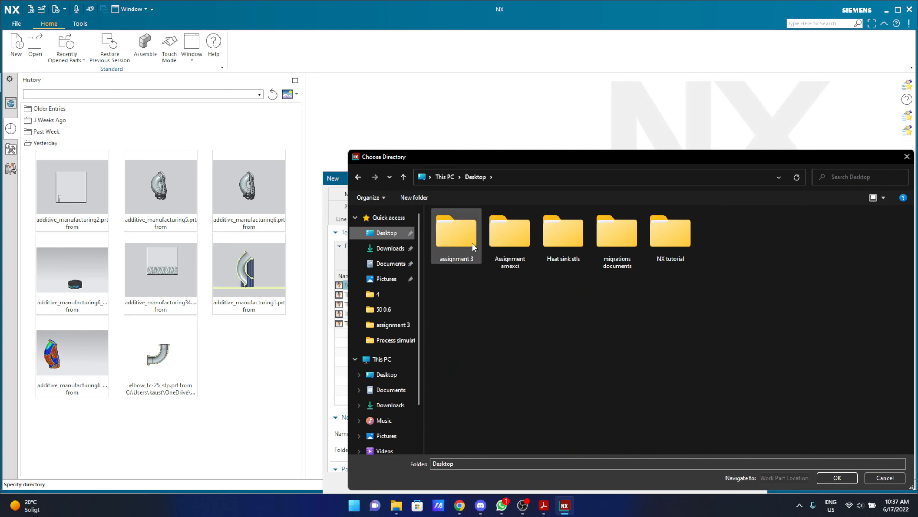
{"action": "double_click", "coordinate": [457, 235]}
{"action": "left_click", "coordinate": [414, 198]}
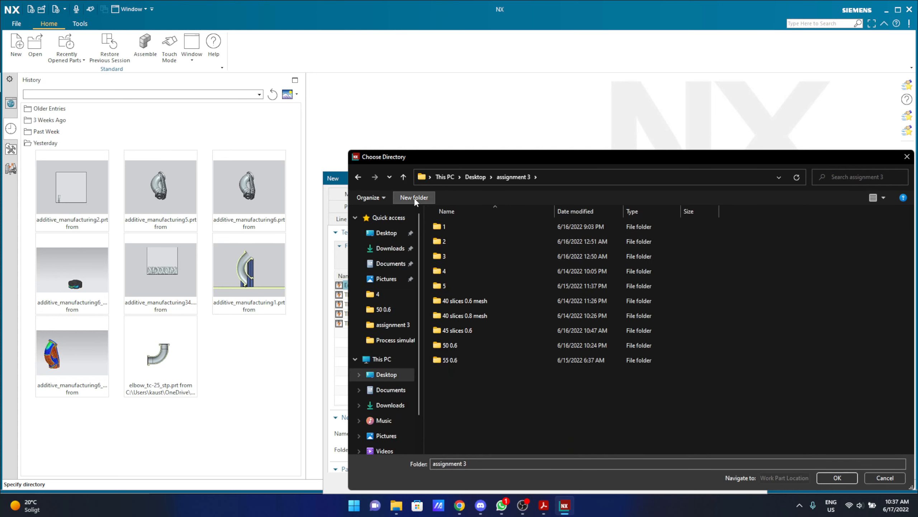
{"action": "type", "text": "6"}
{"action": "key", "text": "Return"}
{"action": "key", "text": "Return"}
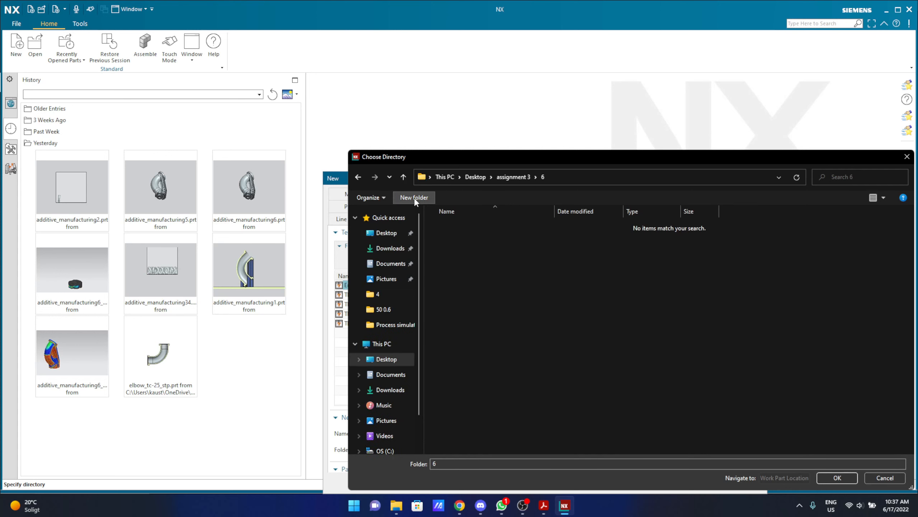
{"action": "left_click", "coordinate": [837, 478]}
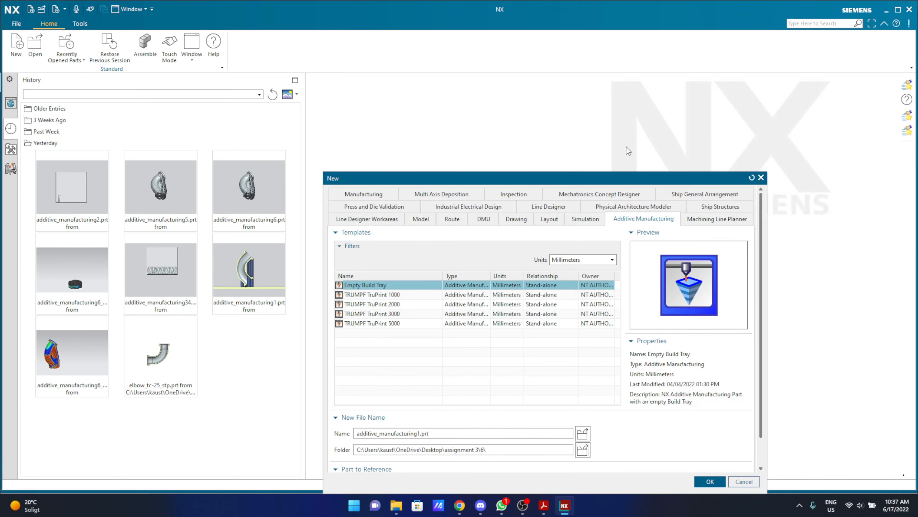
{"action": "left_click_drag", "start_coordinate": [587, 183], "coordinate": [528, 122]}
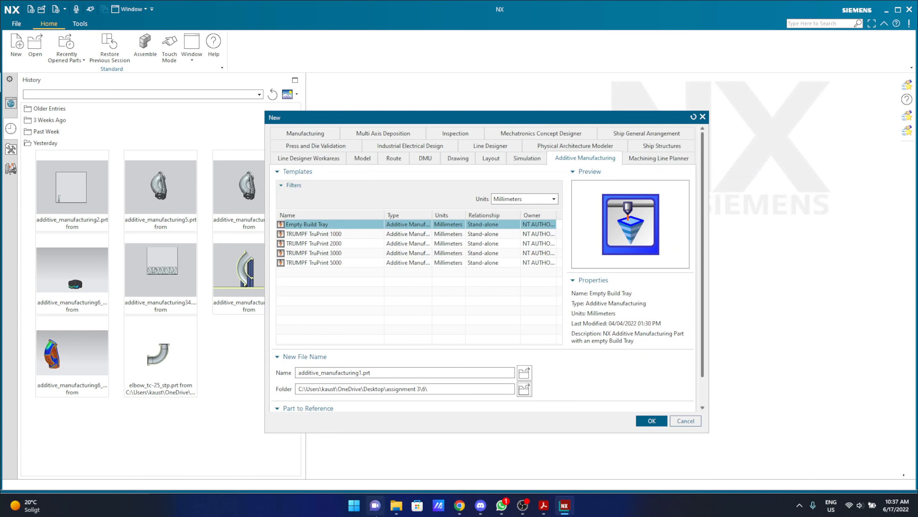
- In File Explorer, copy elbow_tc-25_stp.prt from Desktop\assignment 3 into its subfolder 6
{"action": "left_click", "coordinate": [397, 506]}
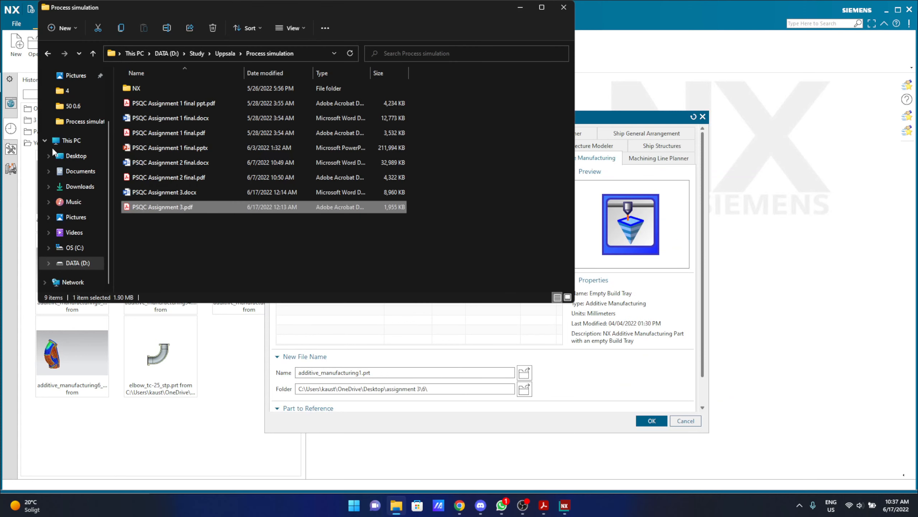
{"action": "left_click", "coordinate": [74, 94]}
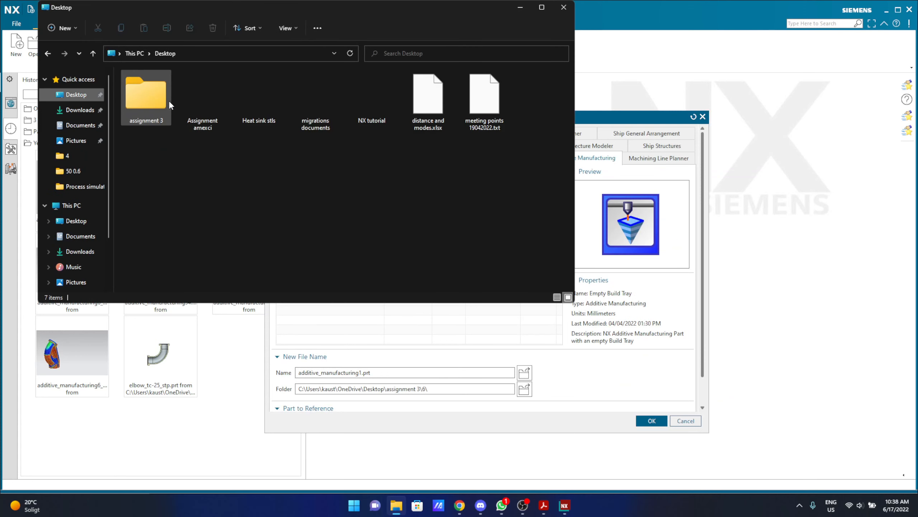
{"action": "left_click", "coordinate": [137, 94]}
{"action": "double_click", "coordinate": [138, 94]}
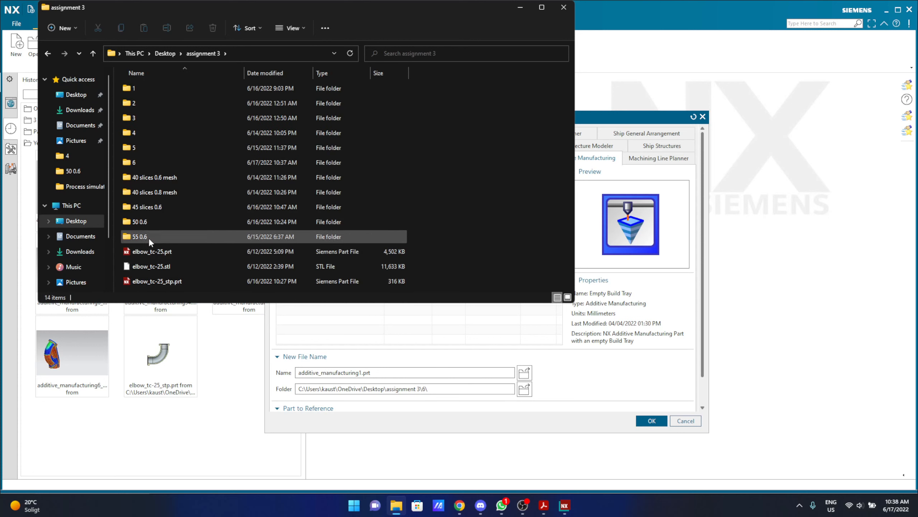
{"action": "left_click", "coordinate": [172, 250]}
{"action": "left_click", "coordinate": [188, 283]}
{"action": "key", "text": "ctrl+c"}
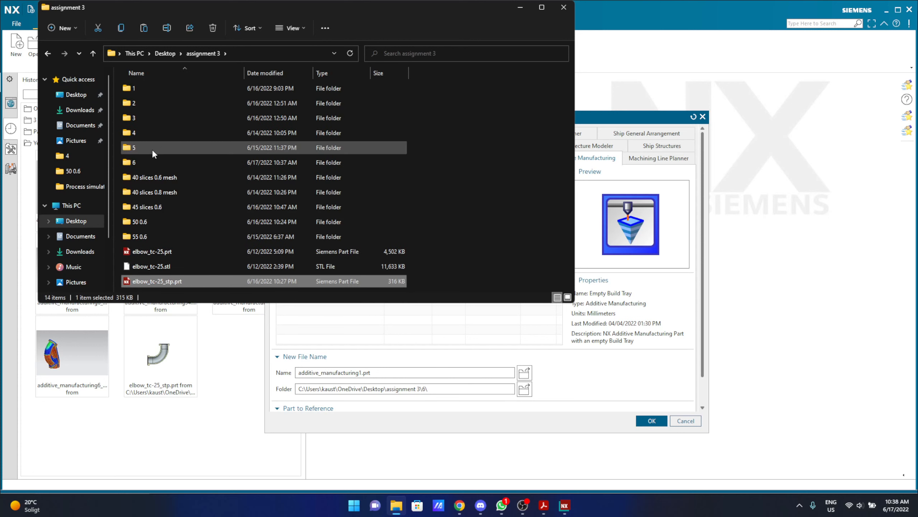
{"action": "double_click", "coordinate": [145, 165]}
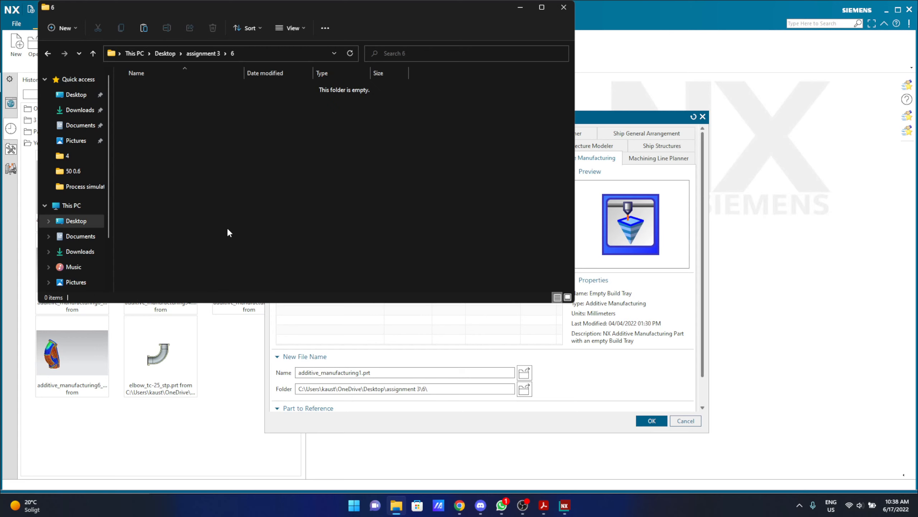
{"action": "key", "text": "ctrl+v"}
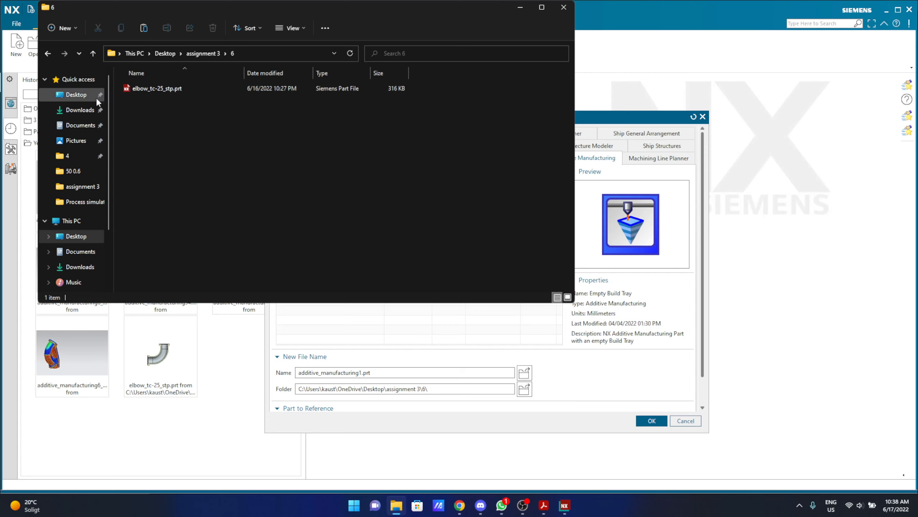
- Check the Downloads folder for the elbow file and download elbow_tc-25.stp from the course's Assignment 3 module in Chrome
{"action": "left_click", "coordinate": [79, 109]}
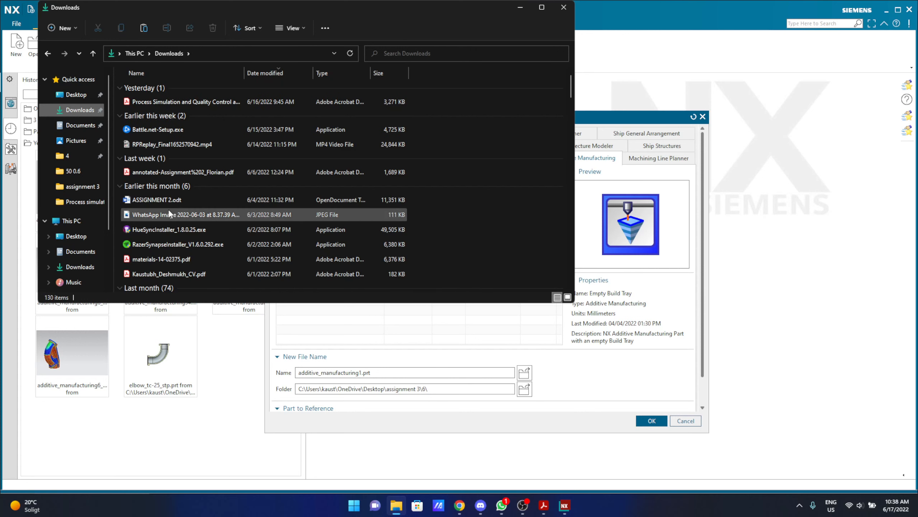
{"action": "scroll", "coordinate": [186, 172], "scroll_direction": "down", "scroll_amount": 1}
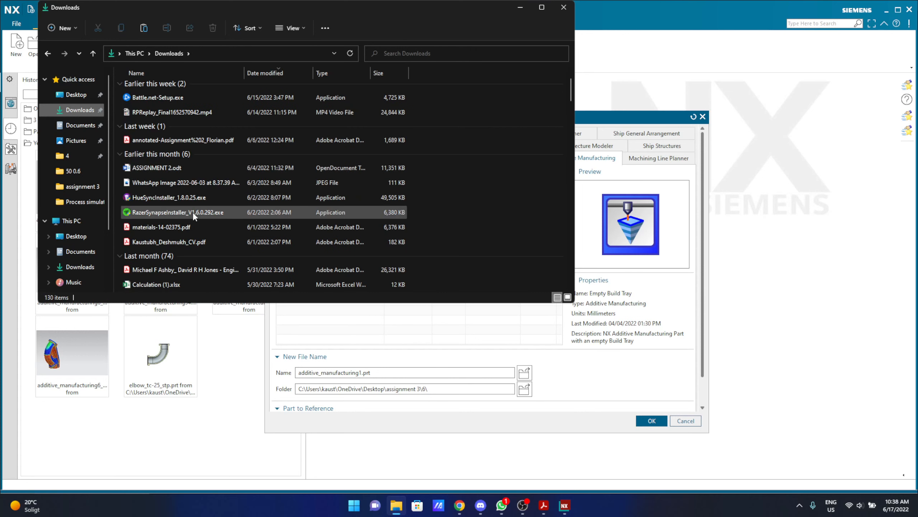
{"action": "scroll", "coordinate": [193, 214], "scroll_direction": "down", "scroll_amount": 4}
{"action": "scroll", "coordinate": [192, 212], "scroll_direction": "up", "scroll_amount": 5}
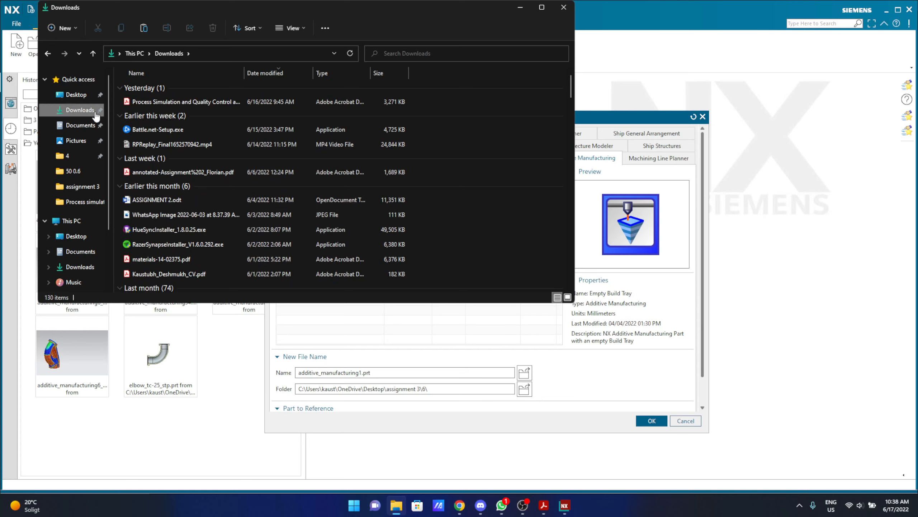
{"action": "left_click", "coordinate": [77, 96]}
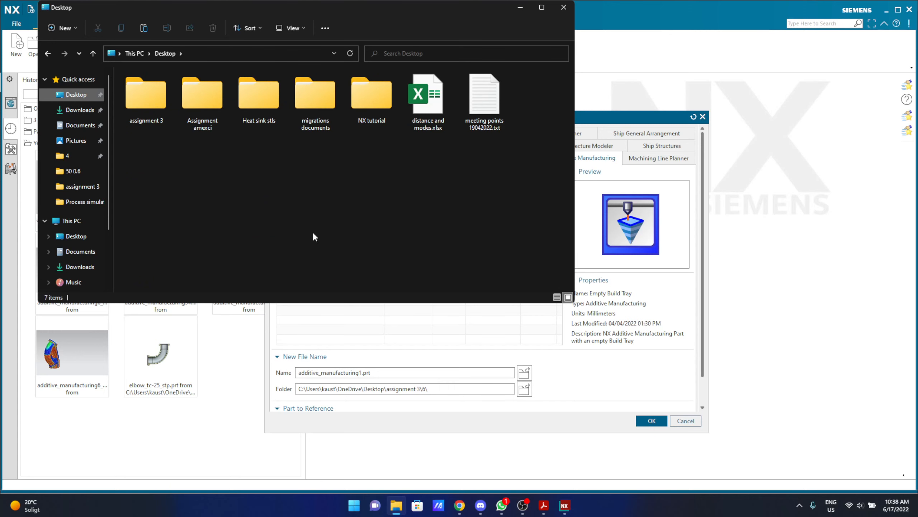
{"action": "left_click", "coordinate": [459, 505]}
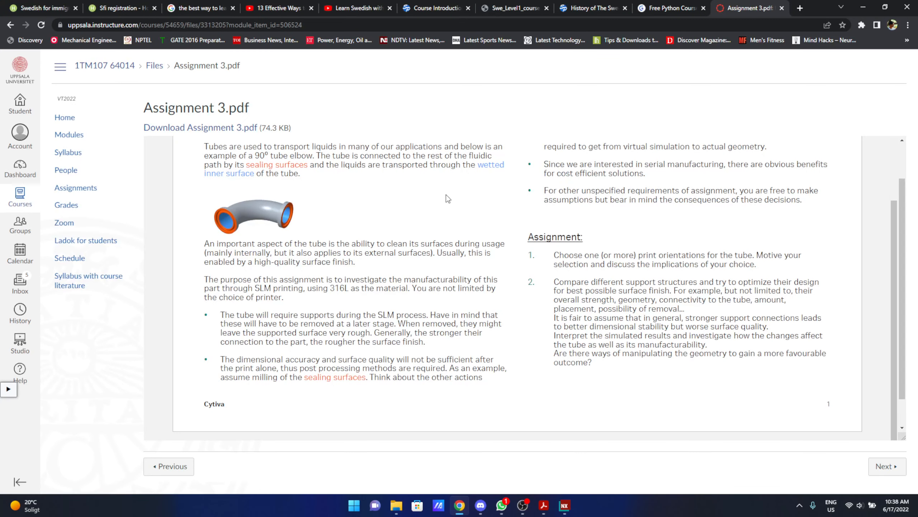
{"action": "left_click", "coordinate": [88, 66]}
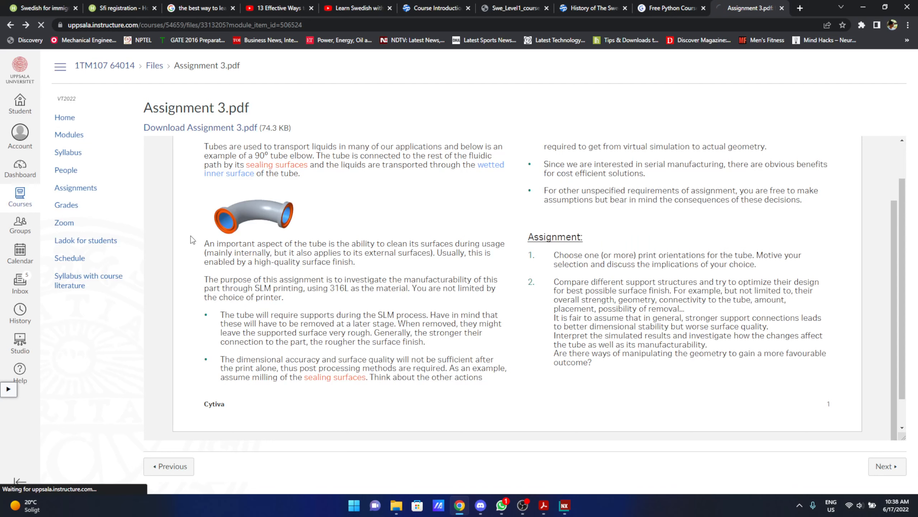
{"action": "scroll", "coordinate": [204, 275], "scroll_direction": "down", "scroll_amount": 5}
{"action": "scroll", "coordinate": [217, 311], "scroll_direction": "down", "scroll_amount": 1}
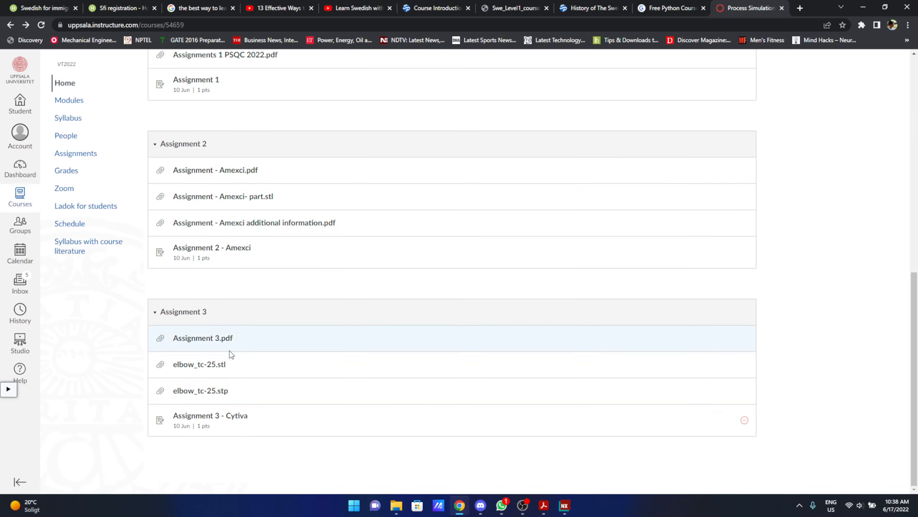
{"action": "left_click", "coordinate": [214, 390]}
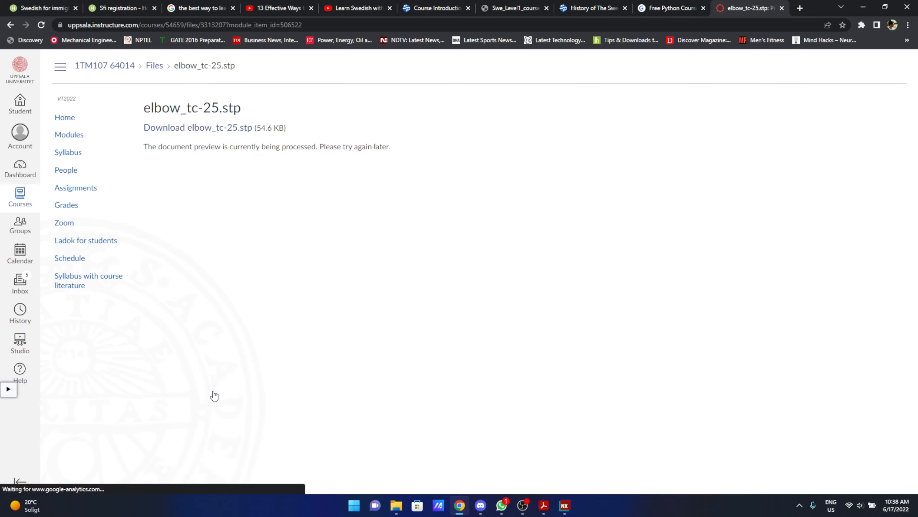
{"action": "left_click", "coordinate": [214, 128]}
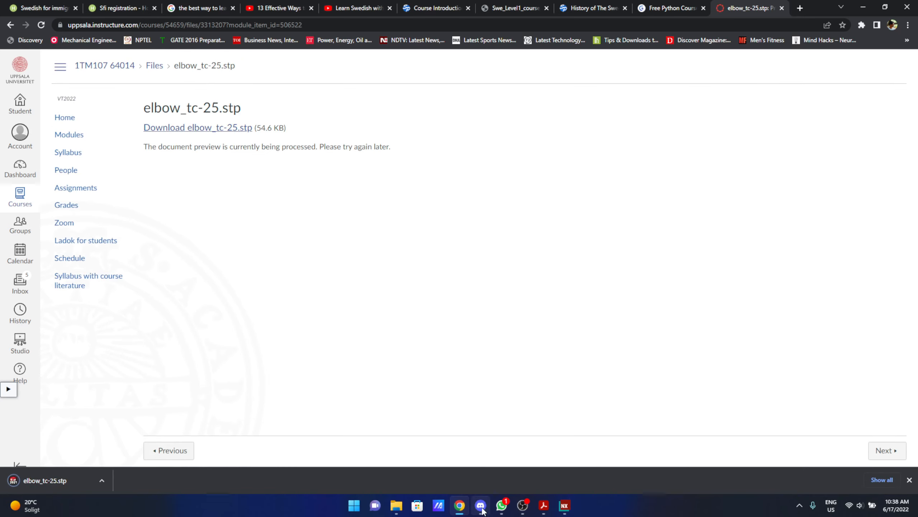
- Return to NX, create the Empty Build Tray file and select STL-File Printer - Buildtray as its 3D printer
{"action": "left_click", "coordinate": [562, 506]}
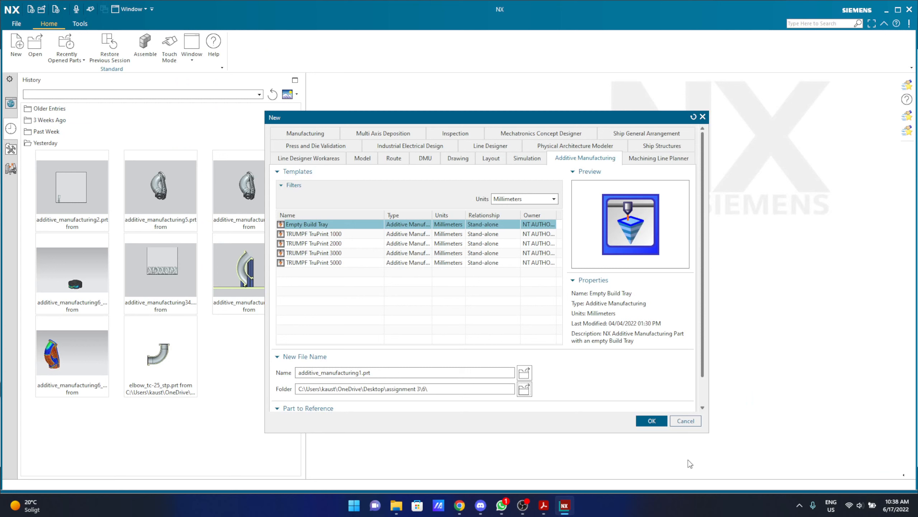
{"action": "left_click", "coordinate": [652, 420]}
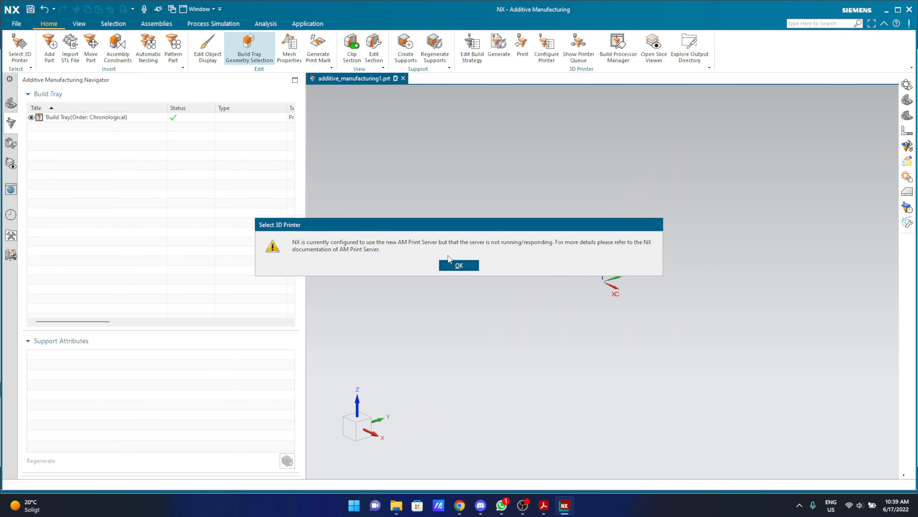
{"action": "left_click", "coordinate": [451, 264]}
{"action": "left_click", "coordinate": [199, 162]}
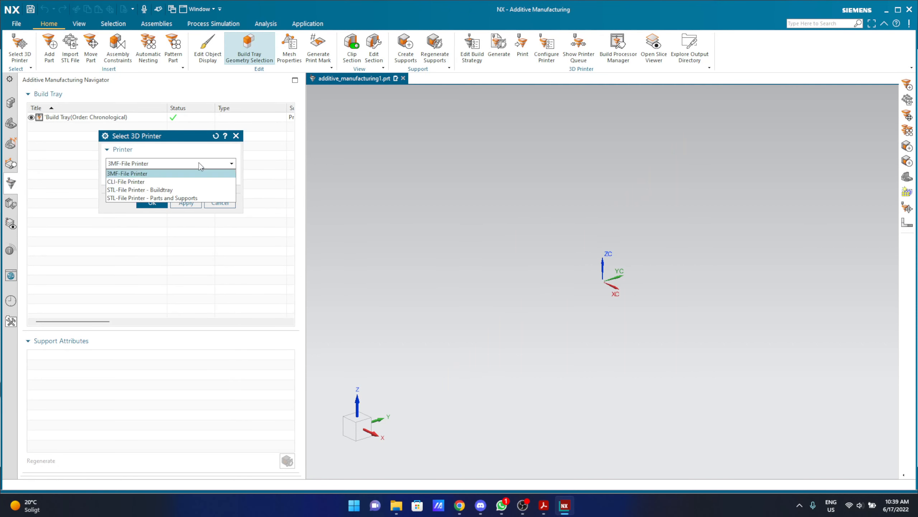
{"action": "left_click", "coordinate": [177, 188]}
{"action": "left_click", "coordinate": [152, 202]}
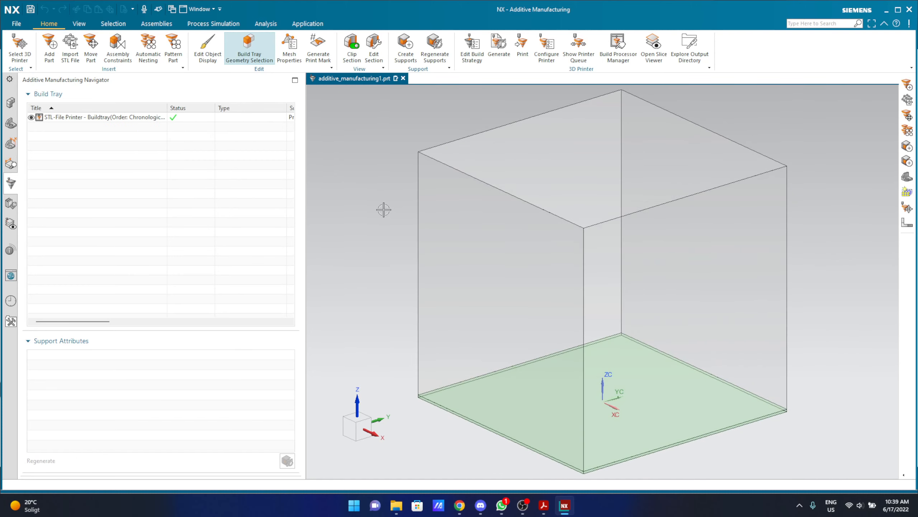
- Open elbow_tc-25.stp from the Downloads folder, with all file types listed
{"action": "key", "text": "ctrl+o"}
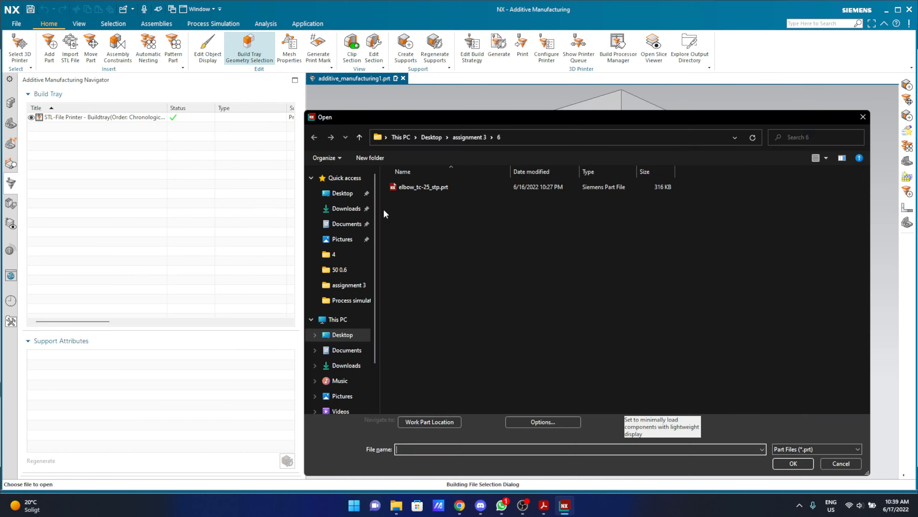
{"action": "left_click", "coordinate": [336, 209]}
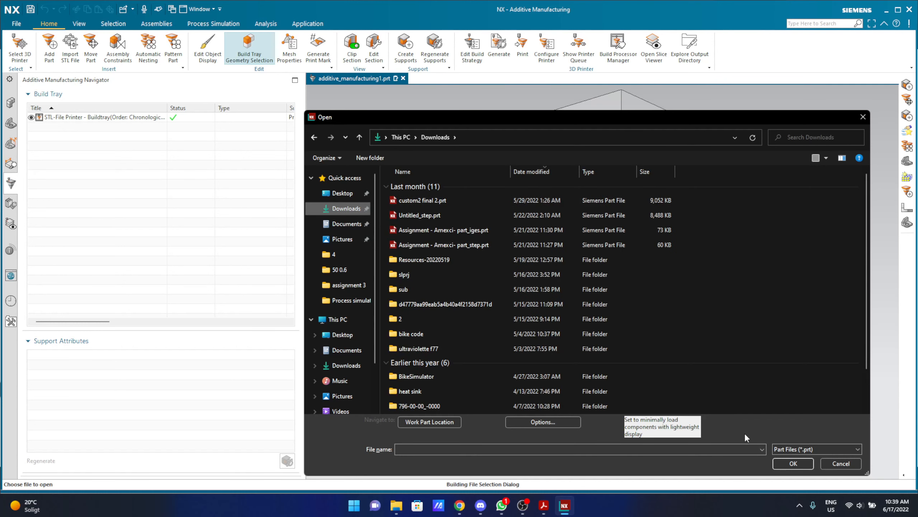
{"action": "left_click", "coordinate": [813, 449]}
{"action": "left_click", "coordinate": [813, 435]}
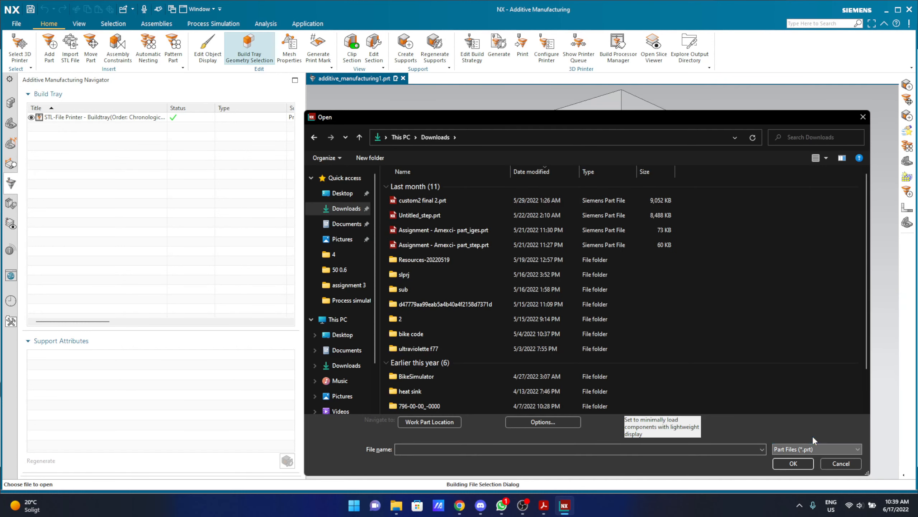
{"action": "left_click", "coordinate": [441, 200]}
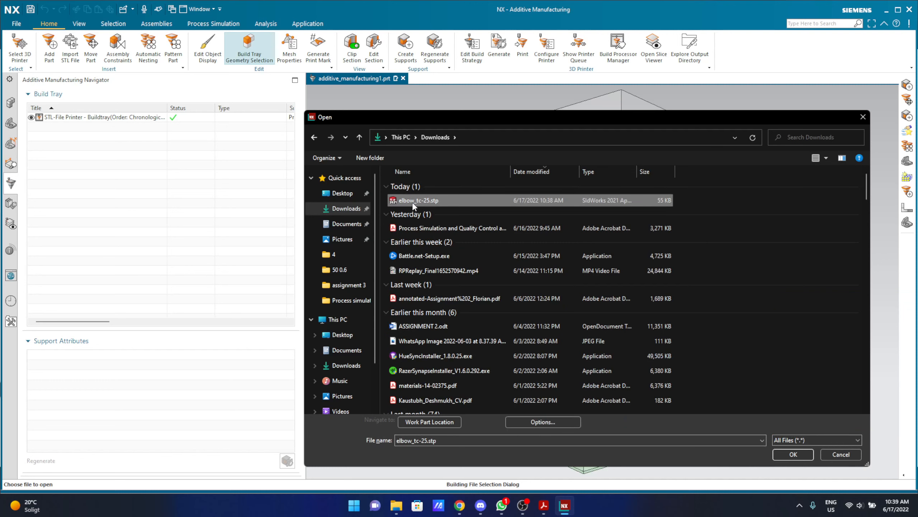
{"action": "left_click", "coordinate": [793, 453]}
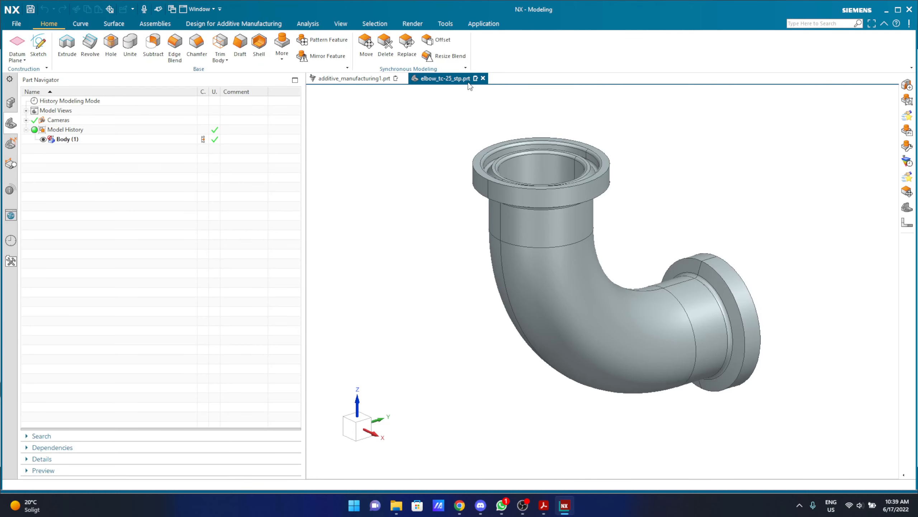
{"action": "left_click", "coordinate": [16, 24]}
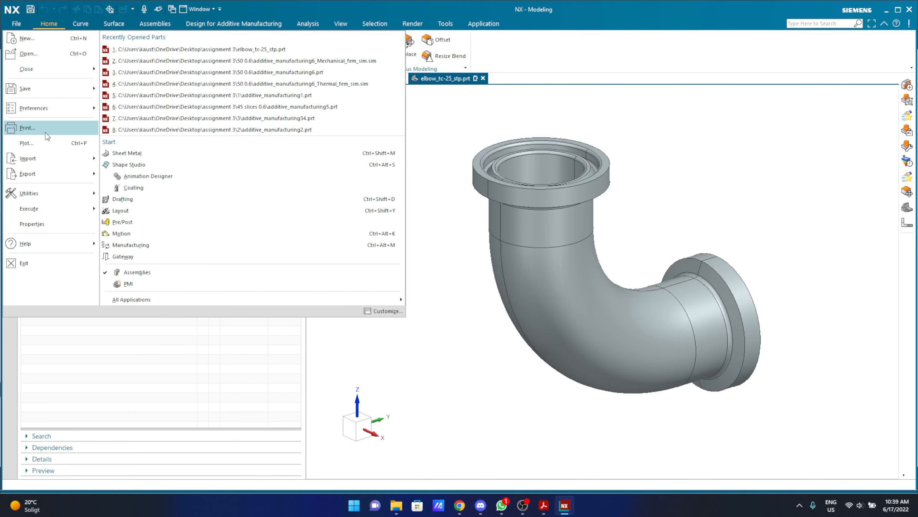
{"action": "mouse_move", "coordinate": [85, 89]}
{"action": "left_click", "coordinate": [129, 87]}
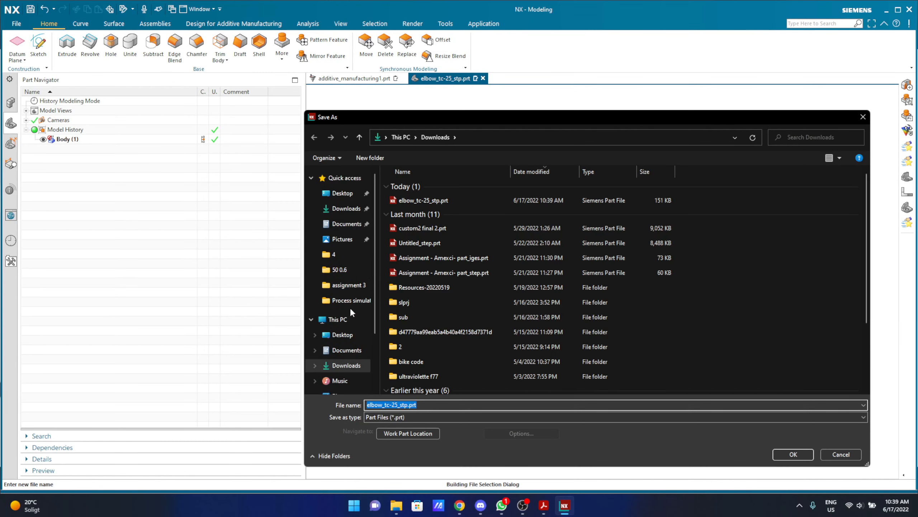
{"action": "left_click", "coordinate": [348, 197]}
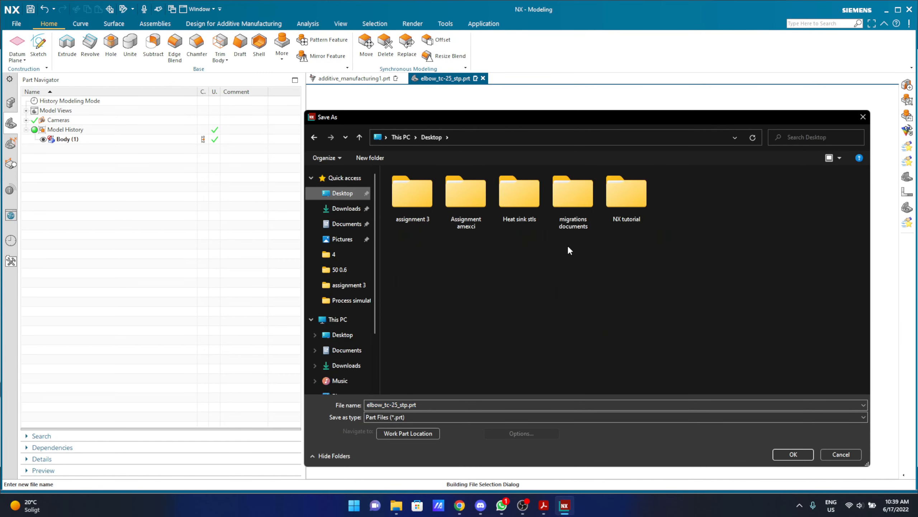
{"action": "double_click", "coordinate": [415, 187]}
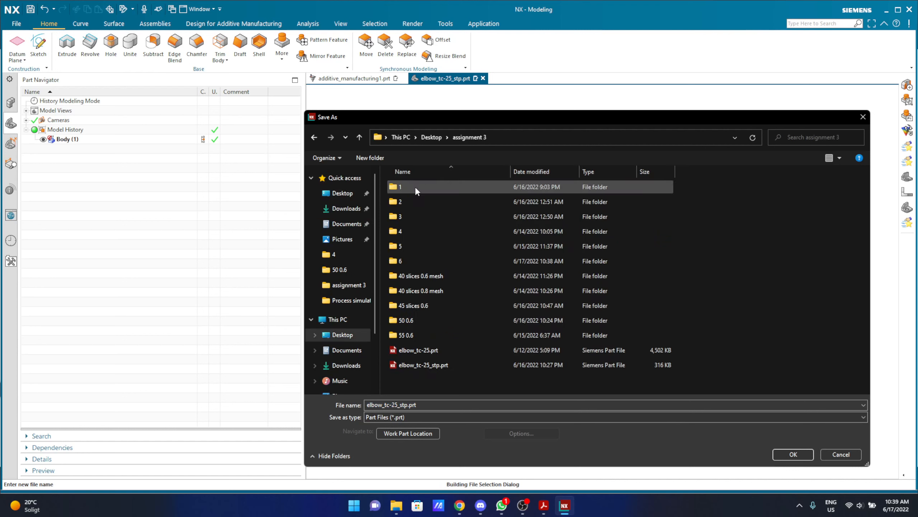
{"action": "double_click", "coordinate": [415, 262]}
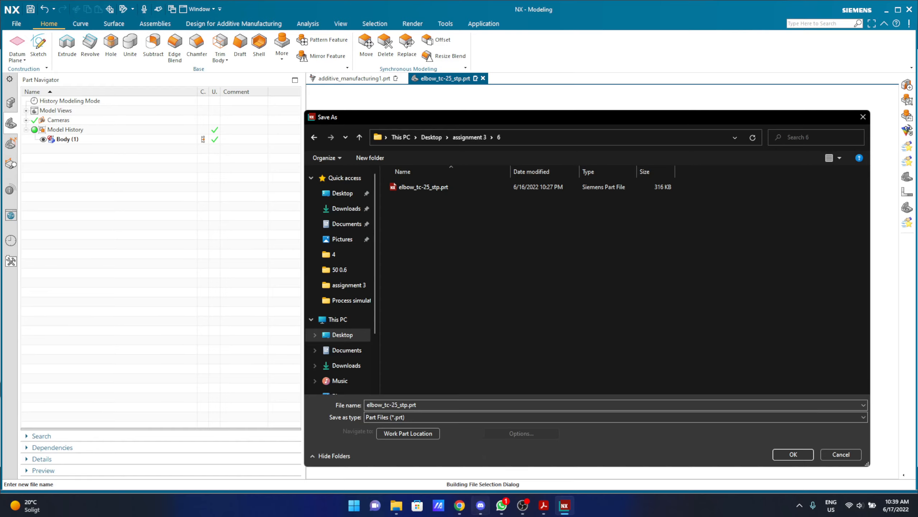
- Switch to Discord, stop the current screen share and start a new one streaming Screen 1
{"action": "left_click", "coordinate": [480, 506]}
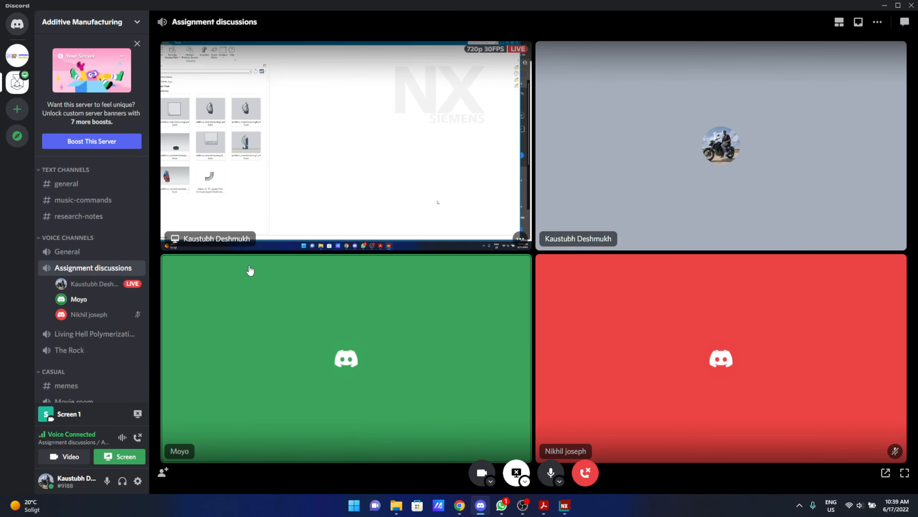
{"action": "left_click", "coordinate": [516, 472]}
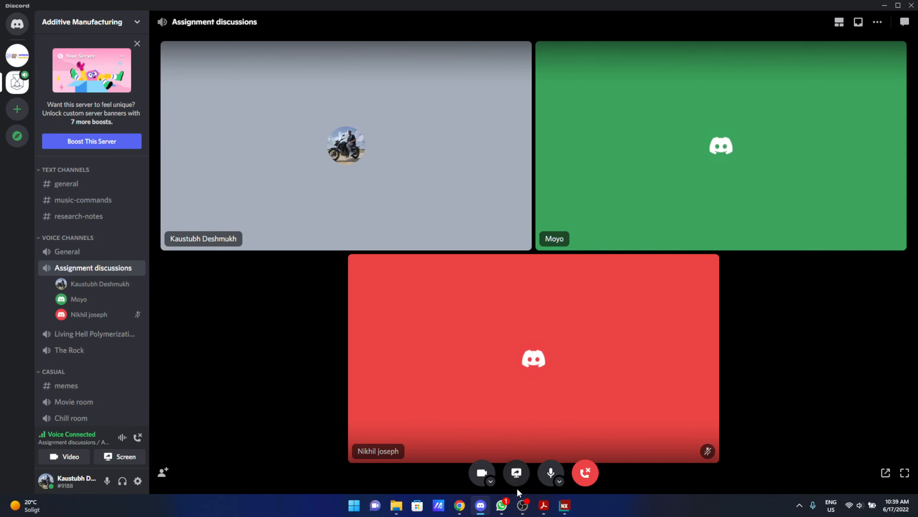
{"action": "left_click", "coordinate": [516, 472]}
{"action": "left_click", "coordinate": [427, 198]}
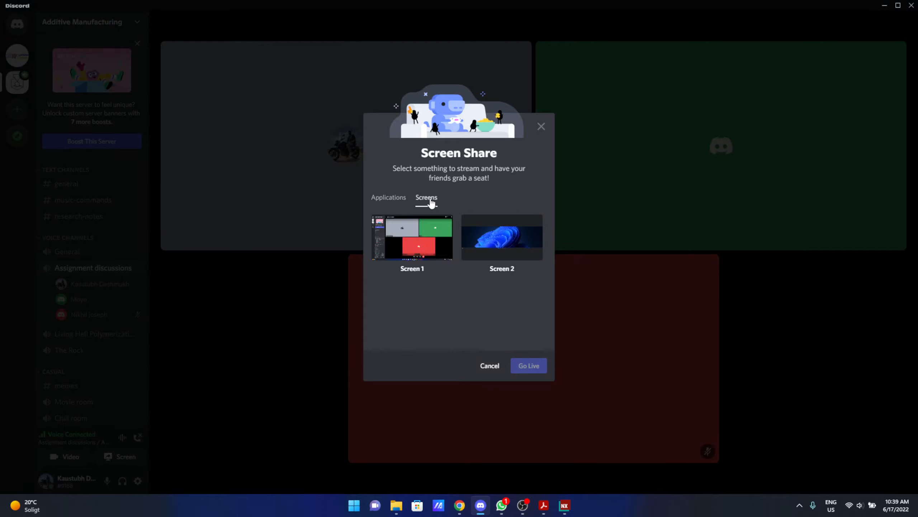
{"action": "left_click", "coordinate": [436, 231]}
{"action": "left_click", "coordinate": [539, 396]}
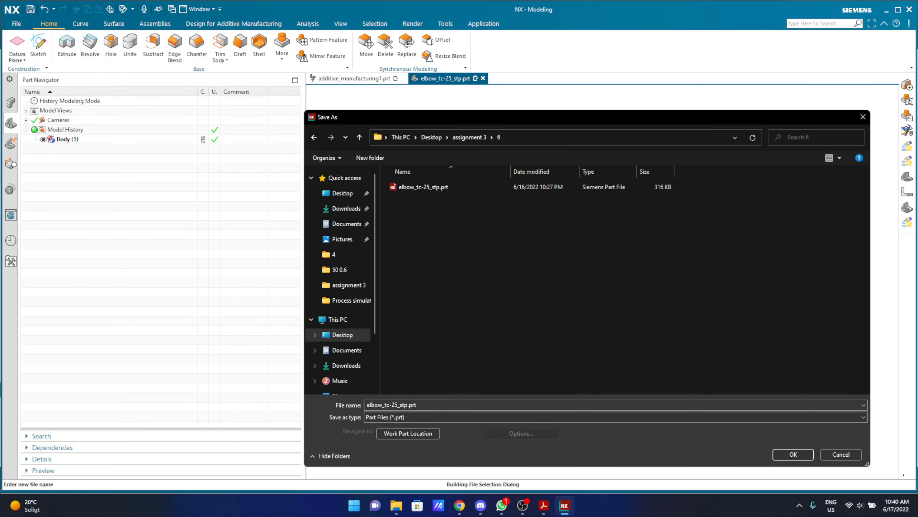
- Cancel saving the elbow_tc-25_stp.prt part, close it in NX and switch to Chrome
{"action": "left_click", "coordinate": [863, 117]}
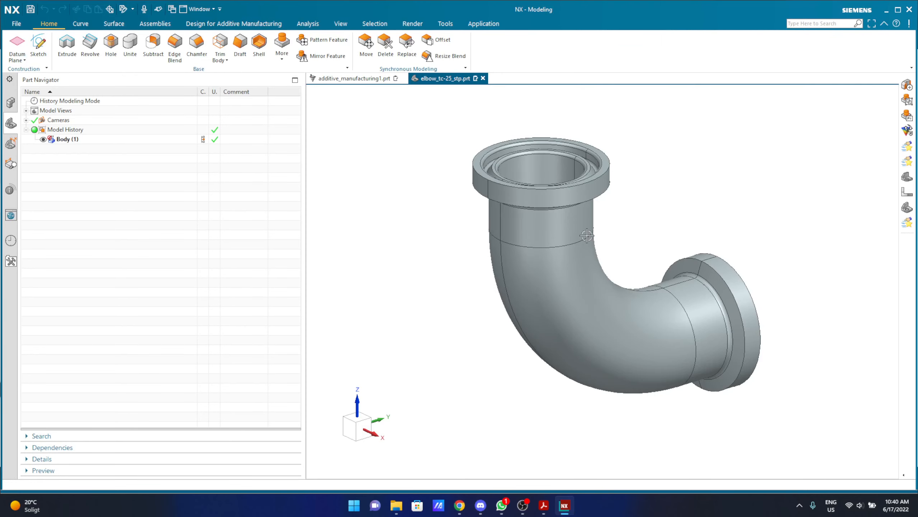
{"action": "left_click", "coordinate": [484, 78]}
{"action": "left_click", "coordinate": [469, 268]}
{"action": "left_click", "coordinate": [459, 506]}
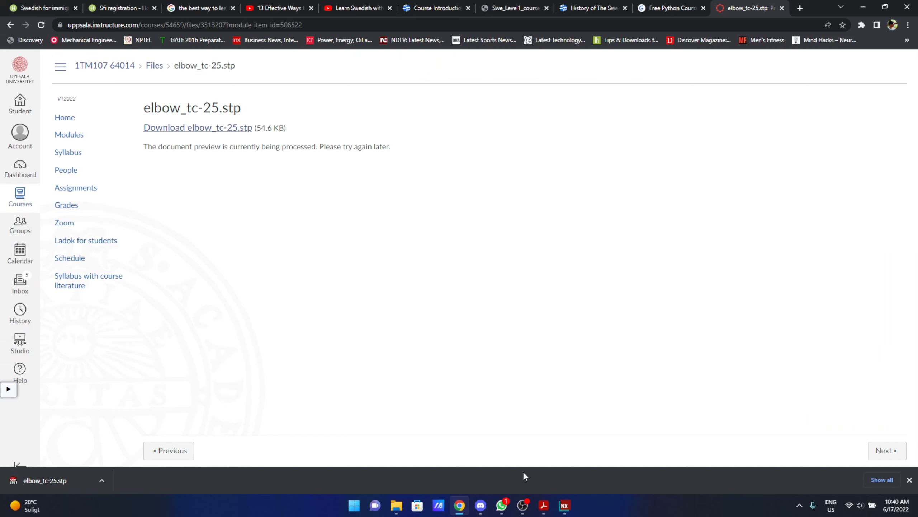
- Return to NX and open elbow_tc-25.stp from the Downloads folder with all file types listed, replacing the existing part file
{"action": "left_click", "coordinate": [566, 507]}
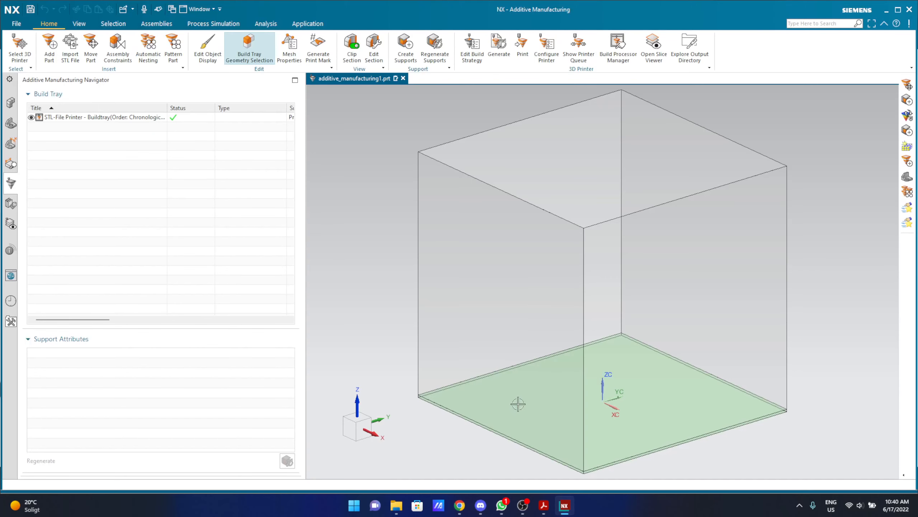
{"action": "key", "text": "ctrl+o"}
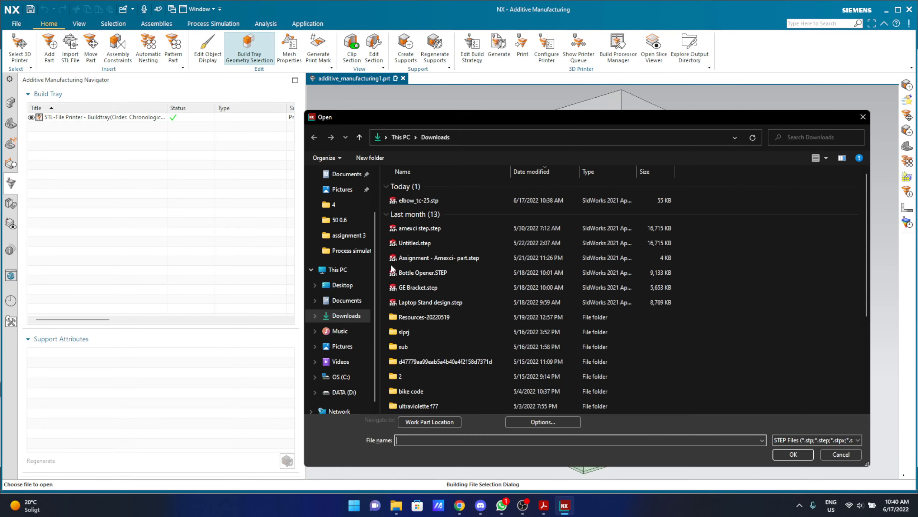
{"action": "scroll", "coordinate": [347, 210], "scroll_direction": "up", "scroll_amount": 1}
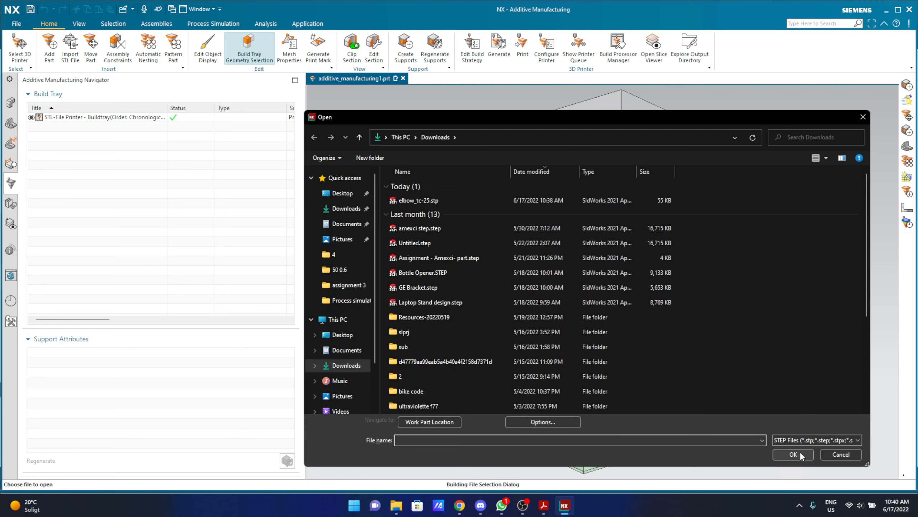
{"action": "left_click", "coordinate": [814, 440]}
{"action": "left_click", "coordinate": [795, 428]}
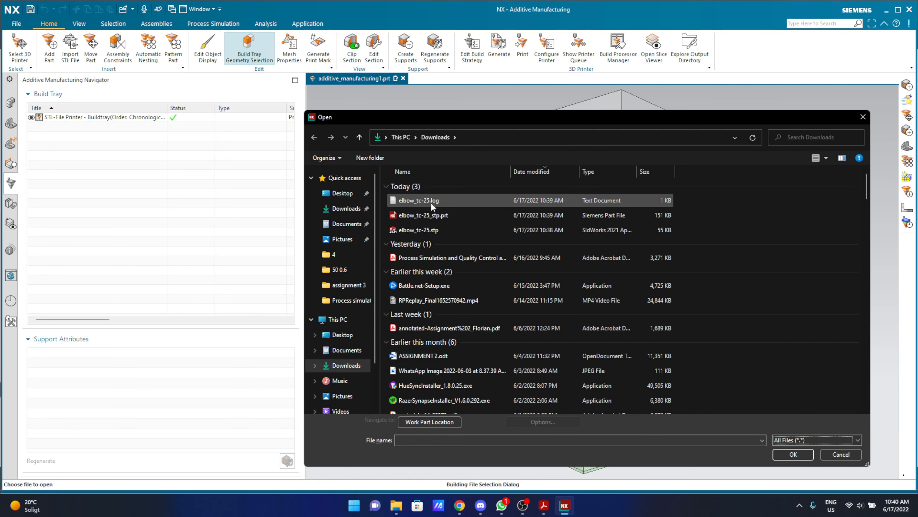
{"action": "left_click", "coordinate": [444, 214]}
{"action": "left_click", "coordinate": [425, 229]}
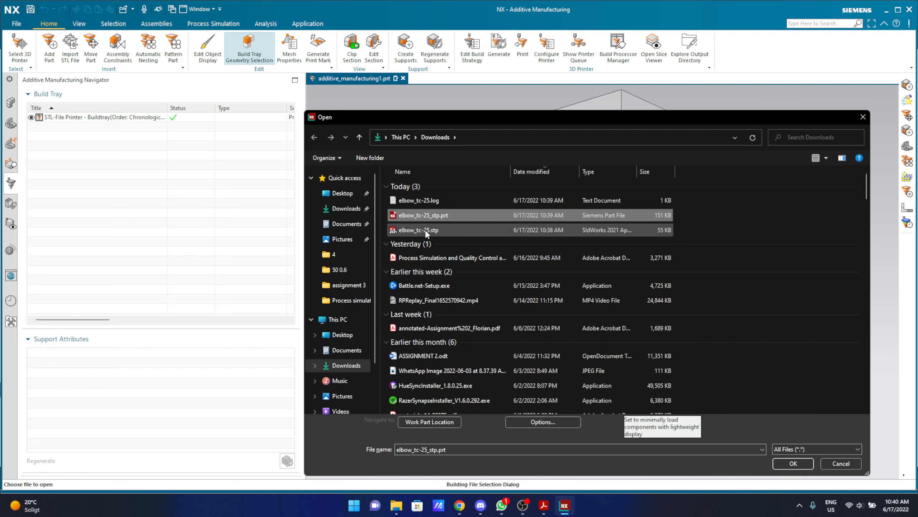
{"action": "double_click", "coordinate": [438, 230]}
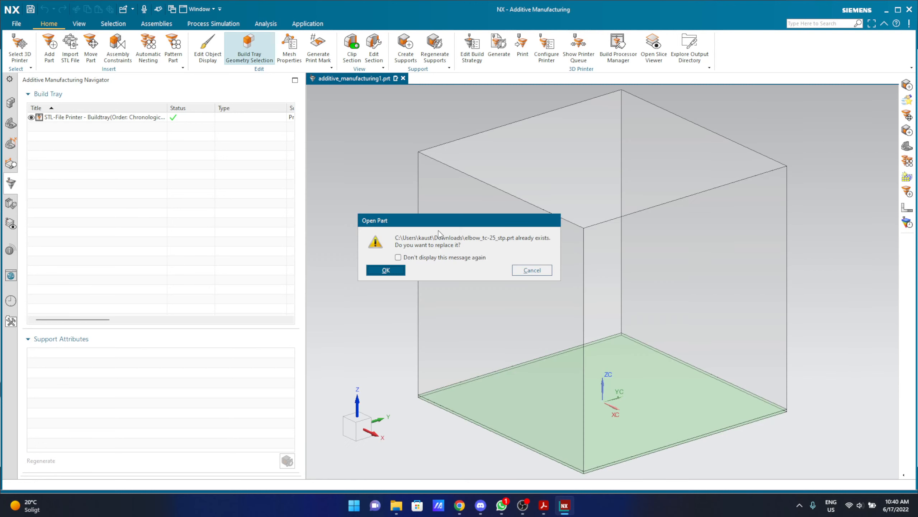
{"action": "left_click", "coordinate": [372, 272]}
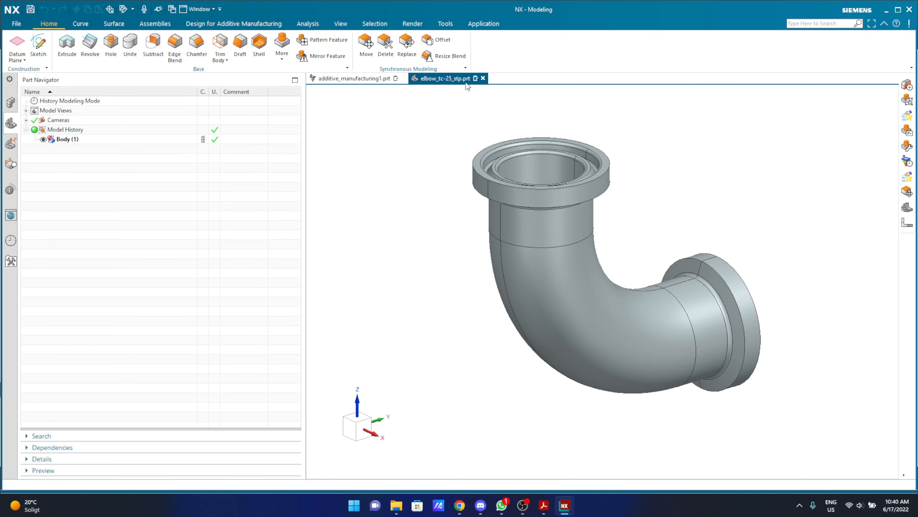
- Save the elbow part as elbow_tc-25_stp1.prt in folder 6 of the Desktop's assignment 3 folder and close it
{"action": "left_click", "coordinate": [16, 23]}
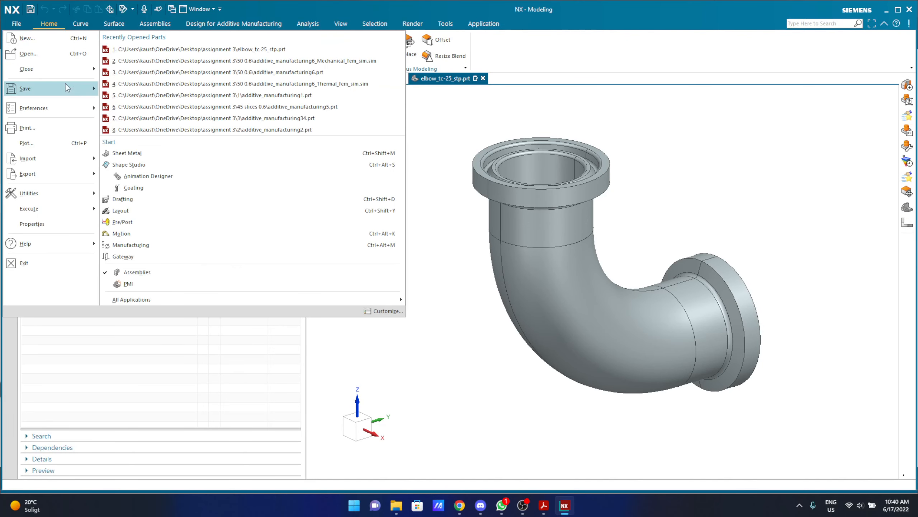
{"action": "mouse_move", "coordinate": [65, 86]}
{"action": "left_click", "coordinate": [175, 85]}
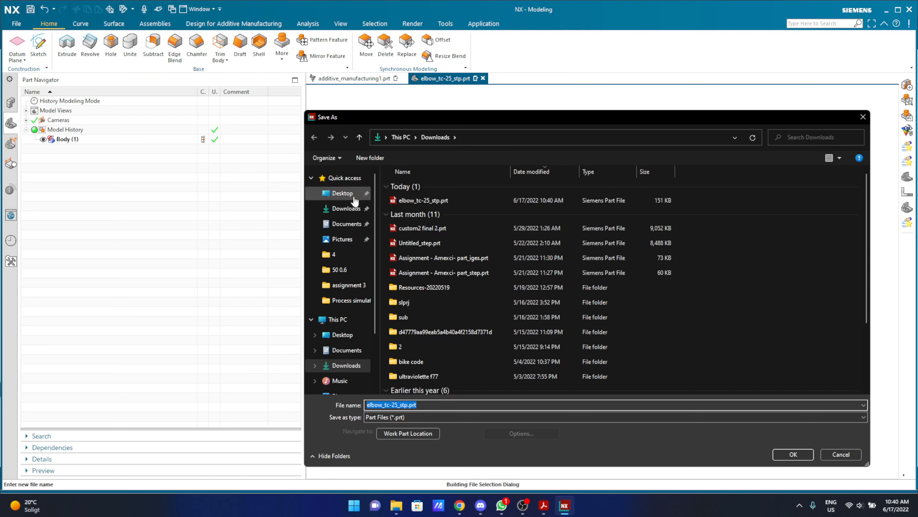
{"action": "left_click", "coordinate": [341, 199]}
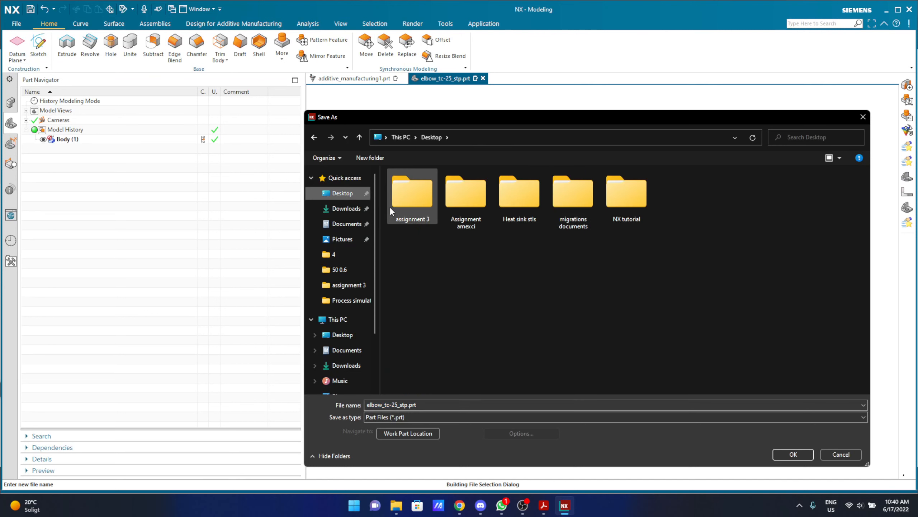
{"action": "double_click", "coordinate": [404, 194]}
{"action": "double_click", "coordinate": [401, 261]}
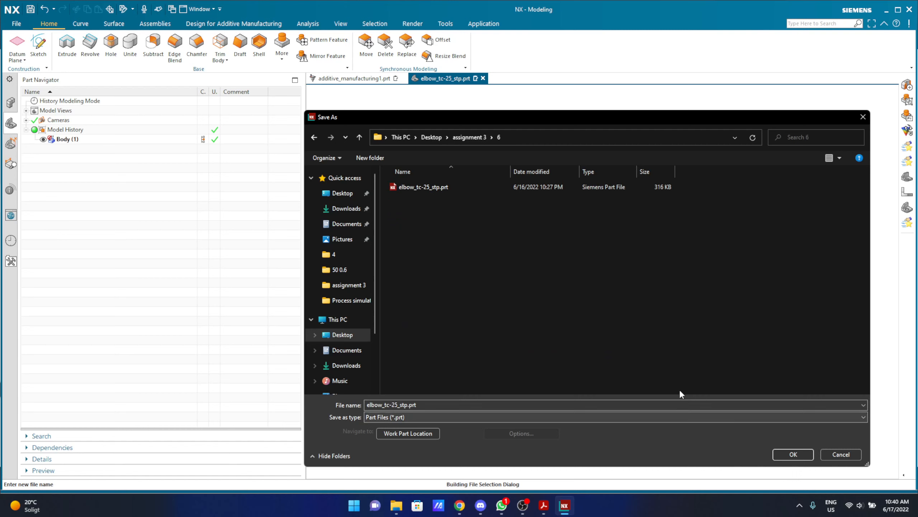
{"action": "double_click", "coordinate": [408, 405]}
{"action": "left_click", "coordinate": [407, 405]}
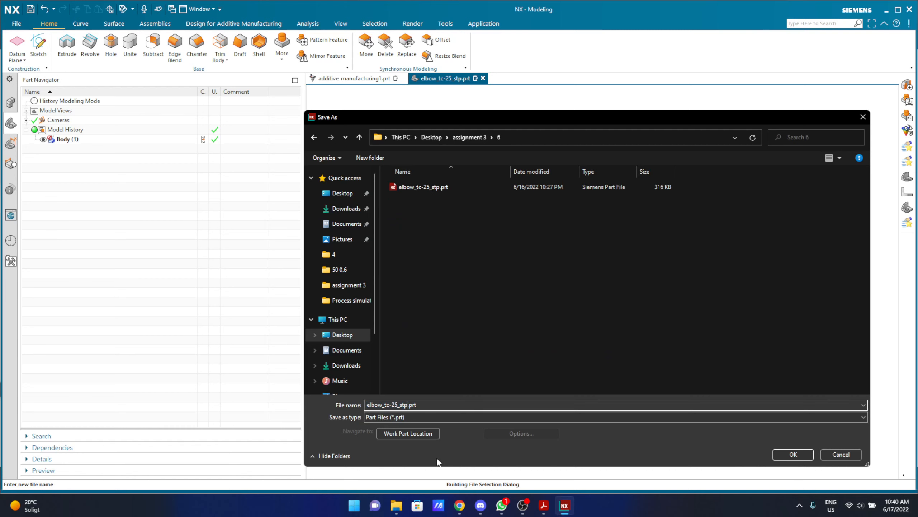
{"action": "type", "text": "1"}
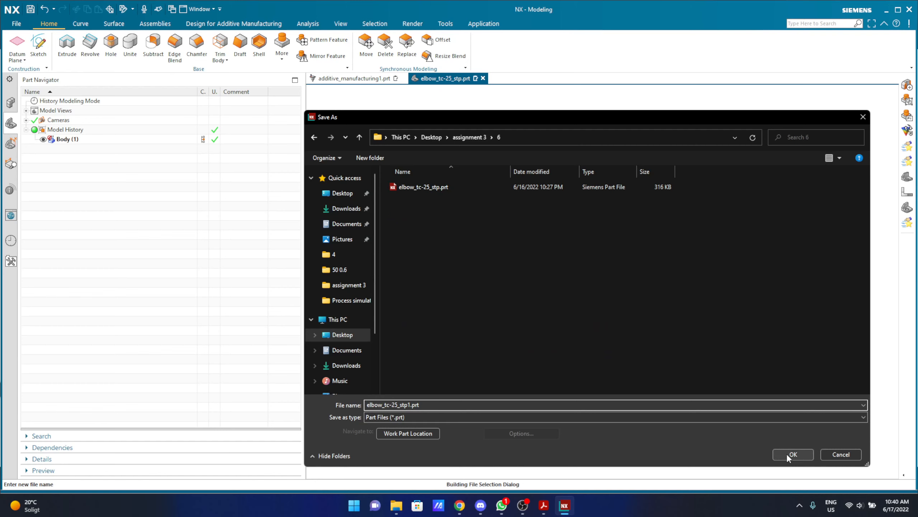
{"action": "left_click", "coordinate": [793, 454]}
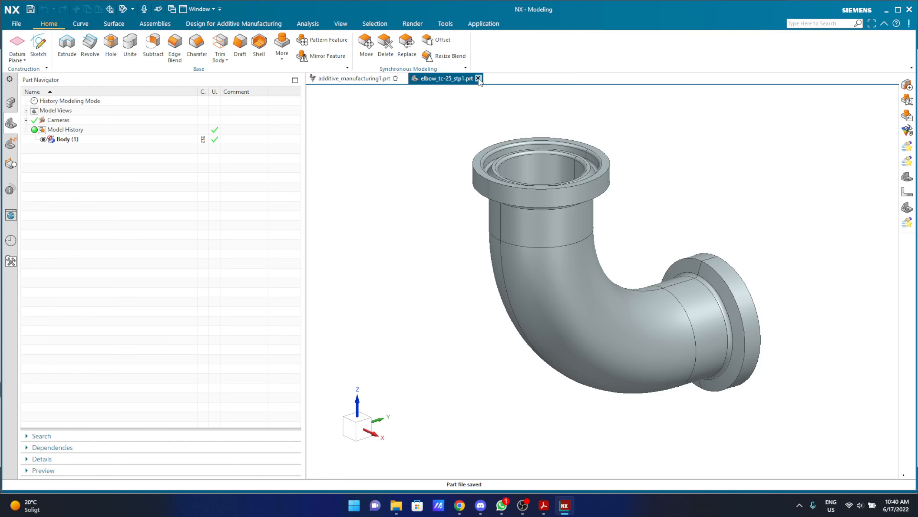
{"action": "left_click", "coordinate": [478, 78]}
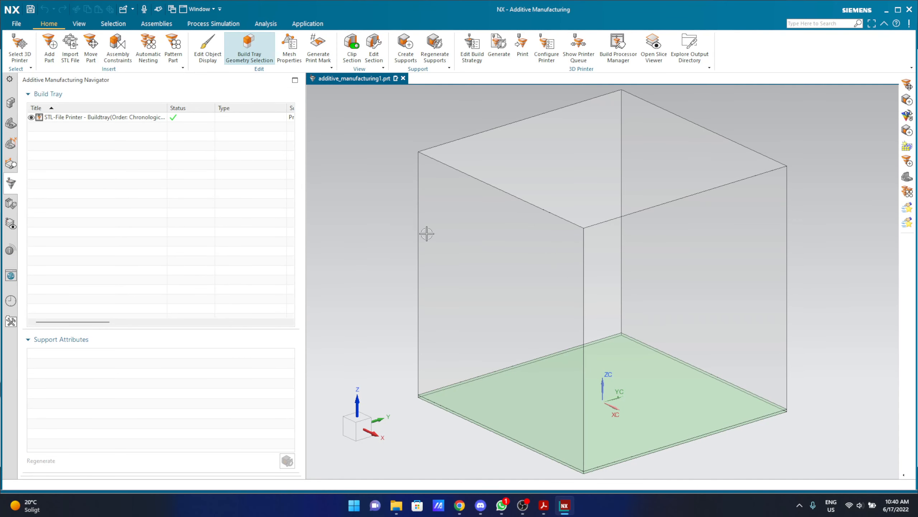
- Add one elbow_tc-25_stp1.prt to the build tray, placed at the work part's absolute origin (0, 0, 0 mm)
{"action": "left_click", "coordinate": [51, 47]}
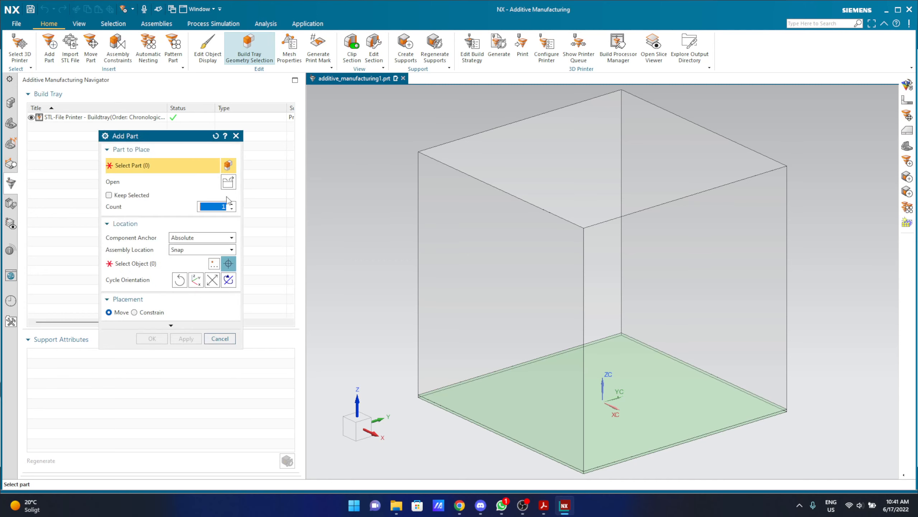
{"action": "left_click", "coordinate": [228, 182]}
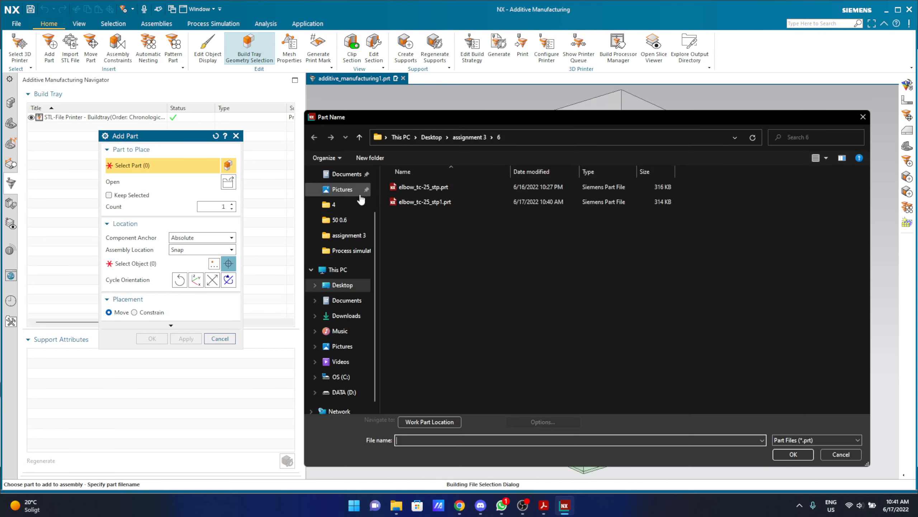
{"action": "double_click", "coordinate": [453, 200]}
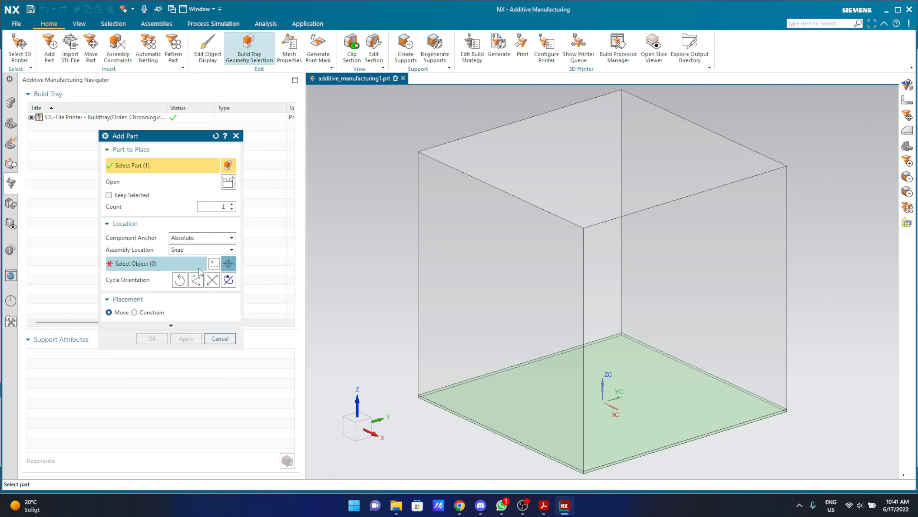
{"action": "left_click", "coordinate": [214, 263]}
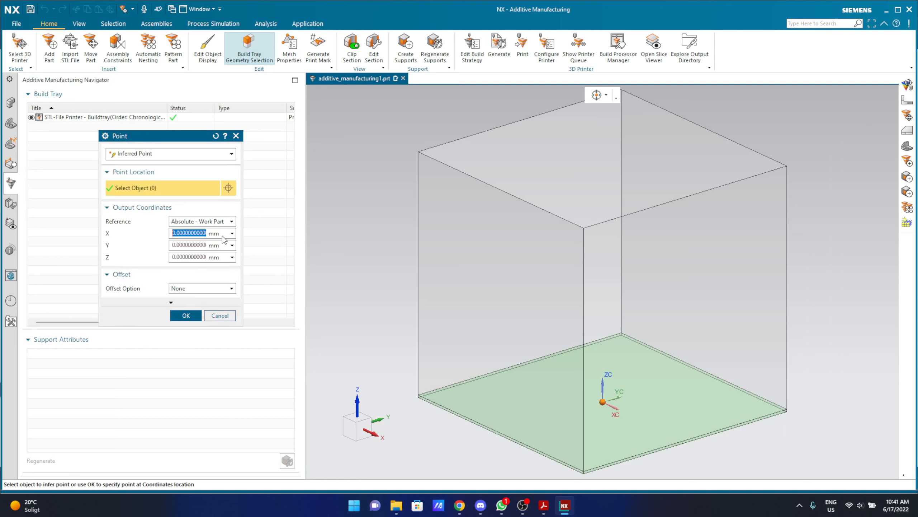
{"action": "left_click", "coordinate": [186, 315]}
{"action": "left_click", "coordinate": [146, 361]}
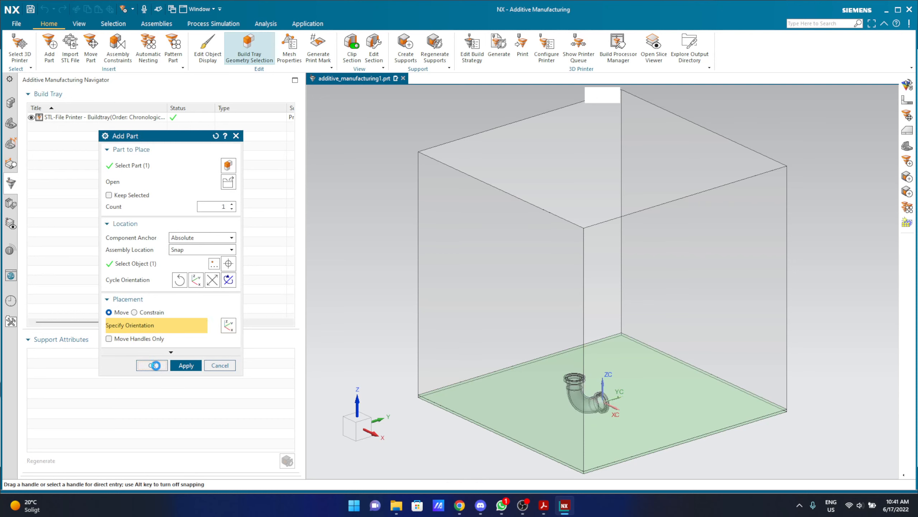
{"action": "left_click", "coordinate": [398, 271]}
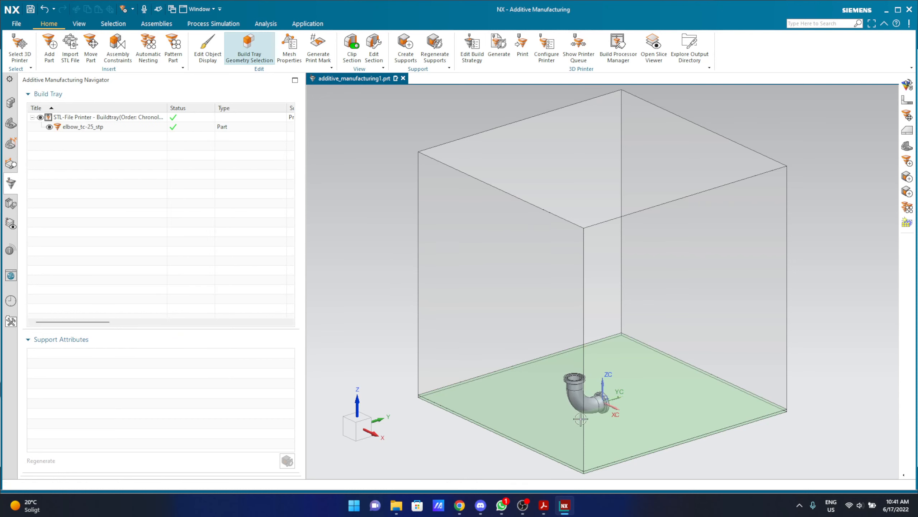
{"action": "scroll", "coordinate": [604, 337], "scroll_direction": "up", "scroll_amount": 5}
{"action": "scroll", "coordinate": [596, 297], "scroll_direction": "up", "scroll_amount": 3}
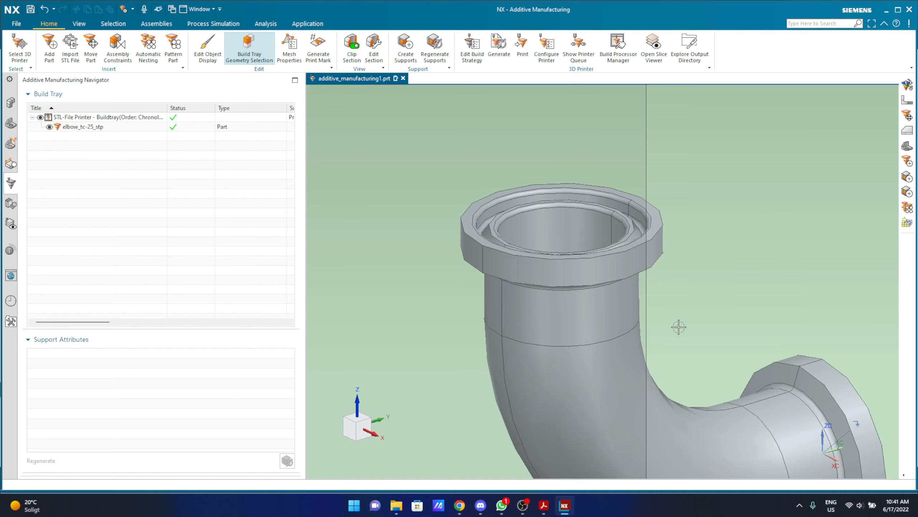
{"action": "scroll", "coordinate": [679, 327], "scroll_direction": "down", "scroll_amount": 10}
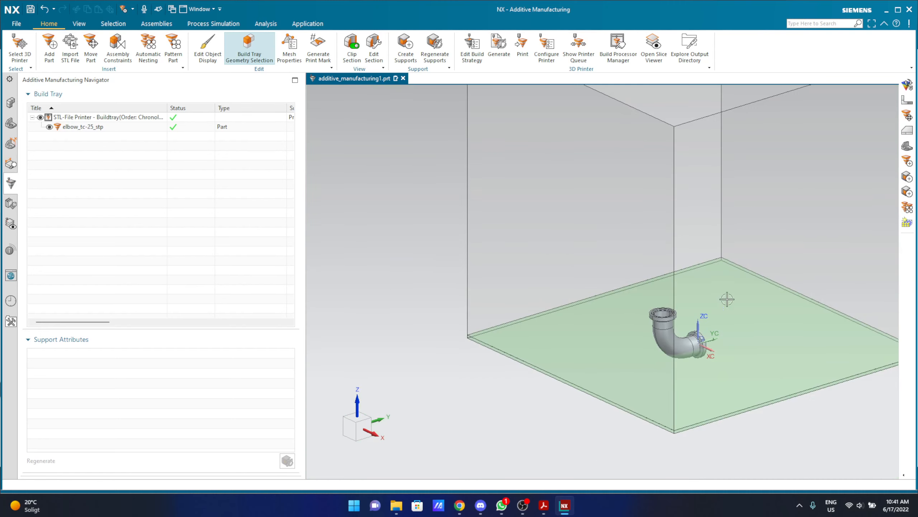
{"action": "scroll", "coordinate": [879, 188], "scroll_direction": "down", "scroll_amount": 1}
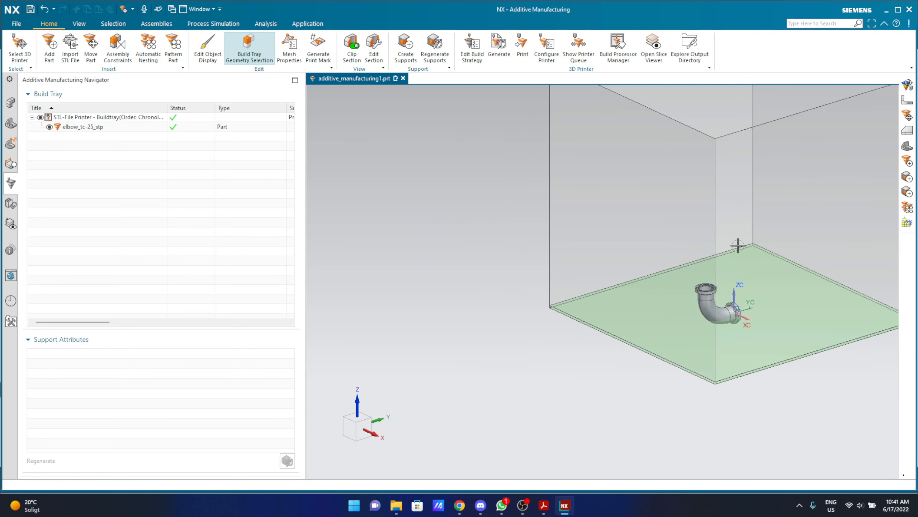
{"action": "scroll", "coordinate": [496, 383], "scroll_direction": "down", "scroll_amount": 2}
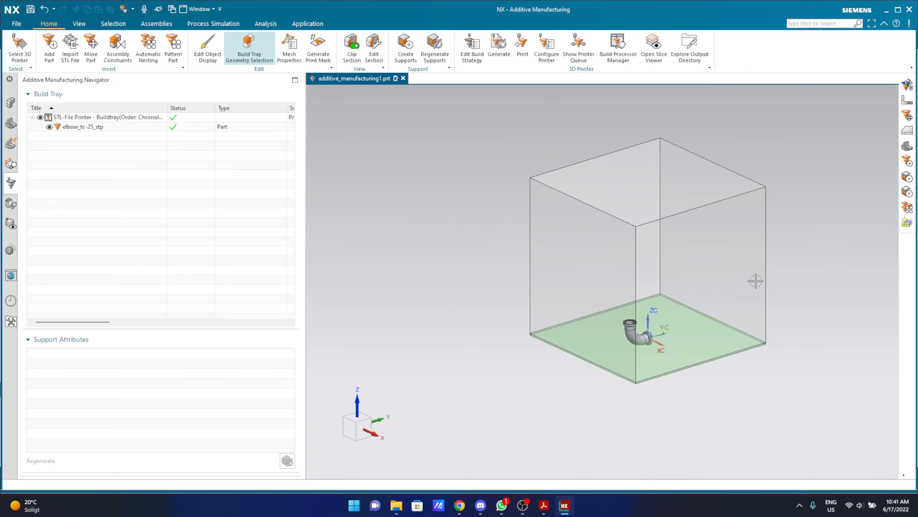
{"action": "scroll", "coordinate": [862, 197], "scroll_direction": "up", "scroll_amount": 1}
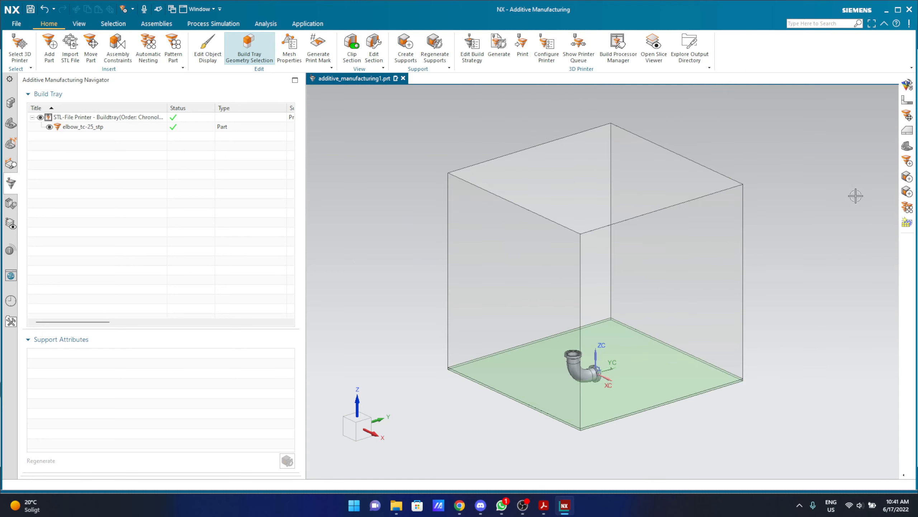
- Switch the build tray file to the Modeling application and back to Additive Manufacturing
{"action": "left_click", "coordinate": [308, 24]}
{"action": "left_click", "coordinate": [15, 47]}
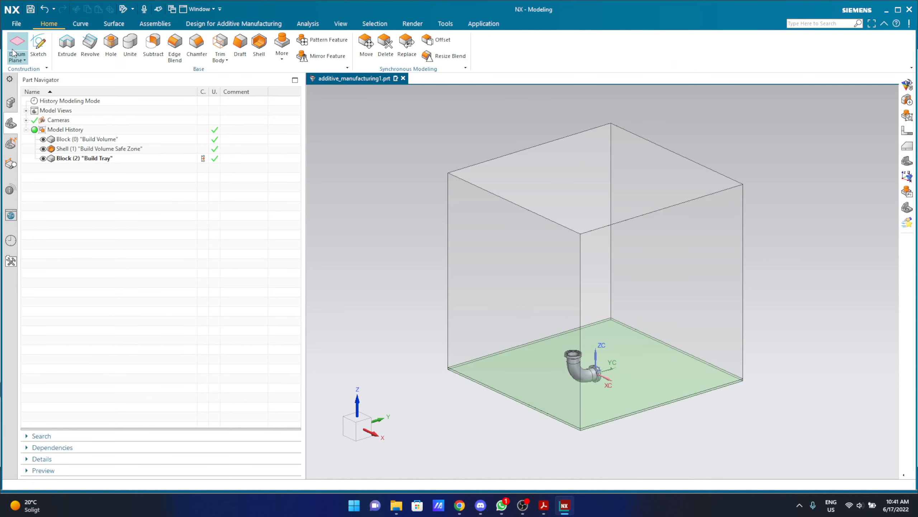
{"action": "left_click", "coordinate": [484, 24]}
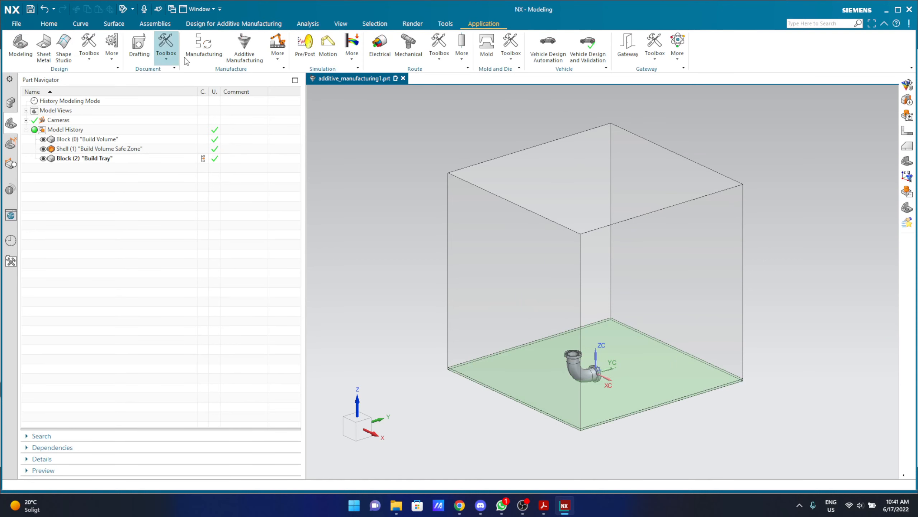
{"action": "left_click", "coordinate": [240, 43]}
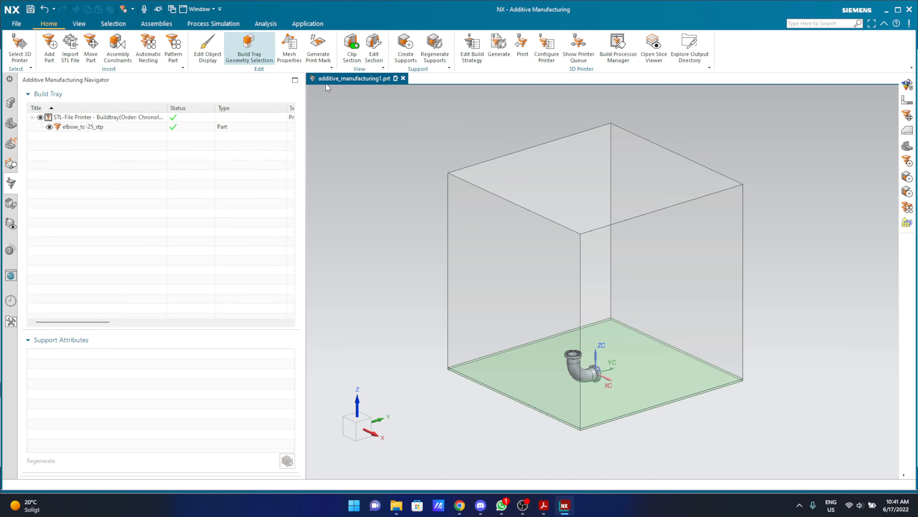
- Review the Optimize Part Orientation pages from printer type through print time parameters, and close the wizard without running the optimization
{"action": "left_click", "coordinate": [261, 25]}
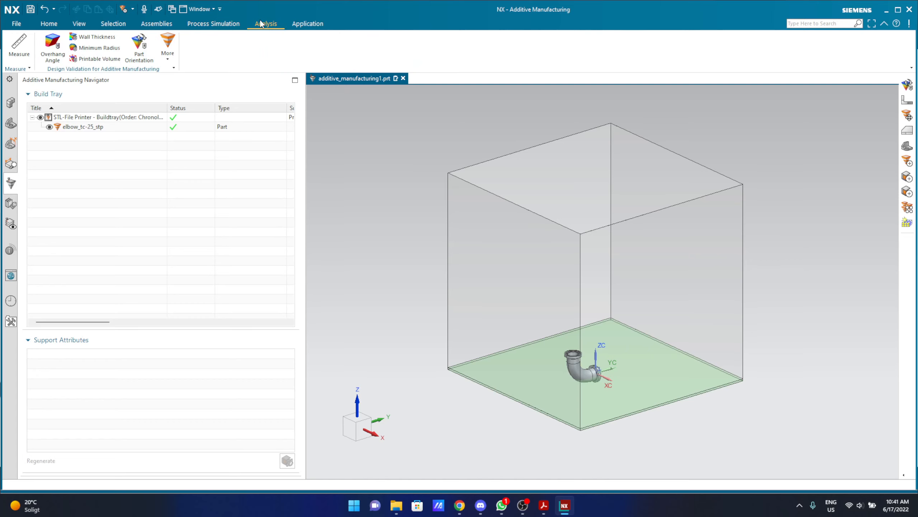
{"action": "left_click", "coordinate": [140, 46]}
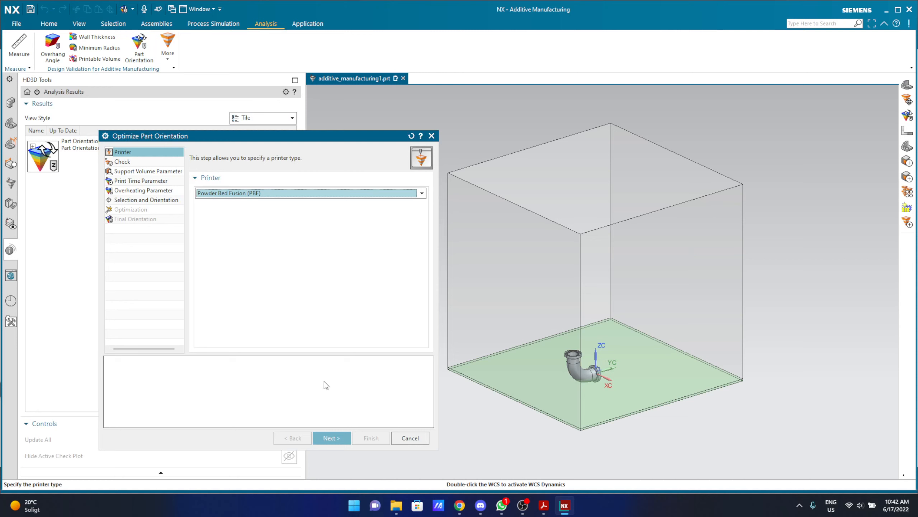
{"action": "left_click", "coordinate": [327, 437]}
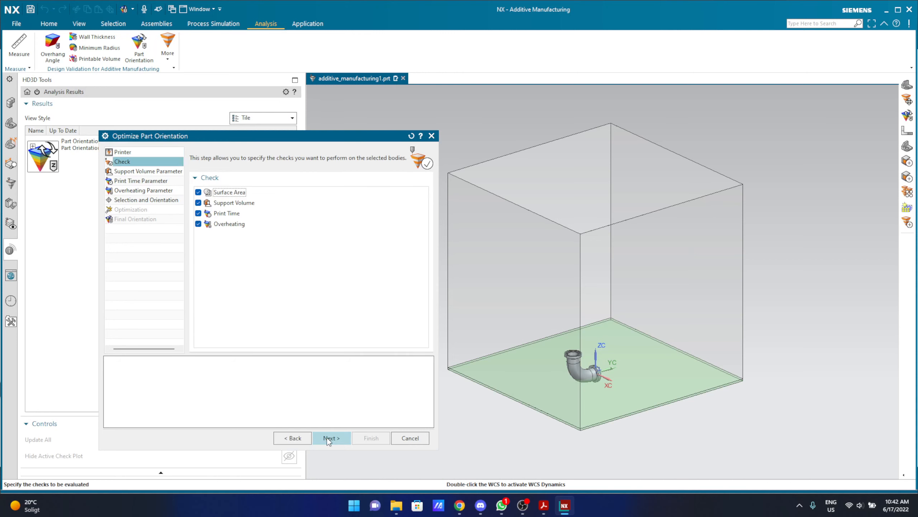
{"action": "left_click", "coordinate": [327, 438]}
{"action": "left_click", "coordinate": [327, 438]}
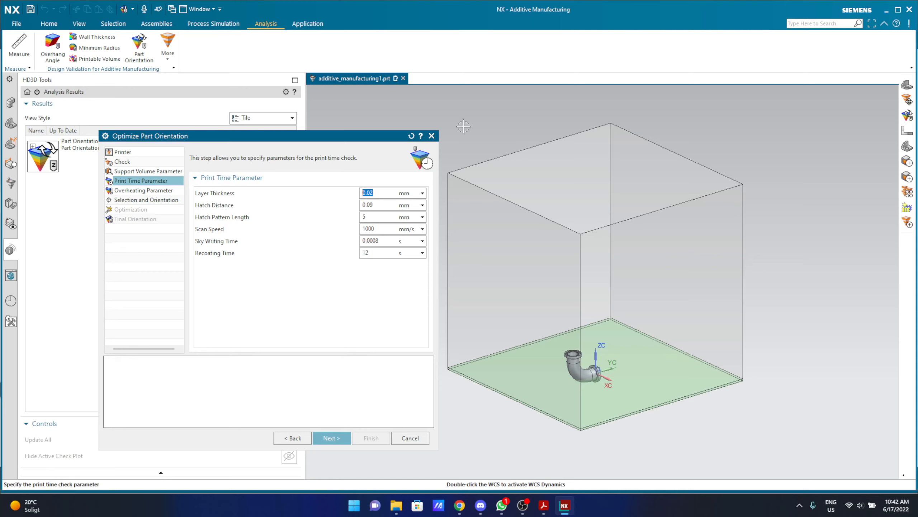
{"action": "left_click", "coordinate": [431, 136]}
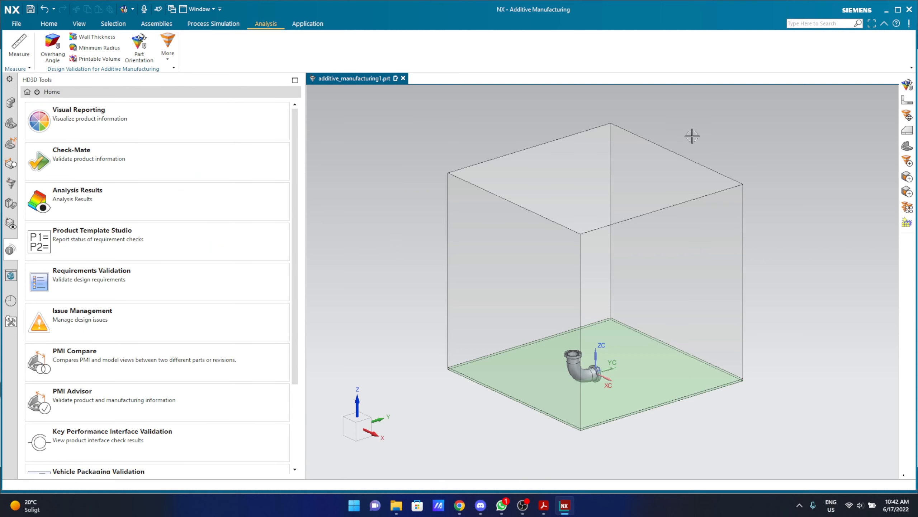
- Open the recent part additive_manufacturing6.prt from the 50 0.6 folder
{"action": "key", "text": "ctrl+o"}
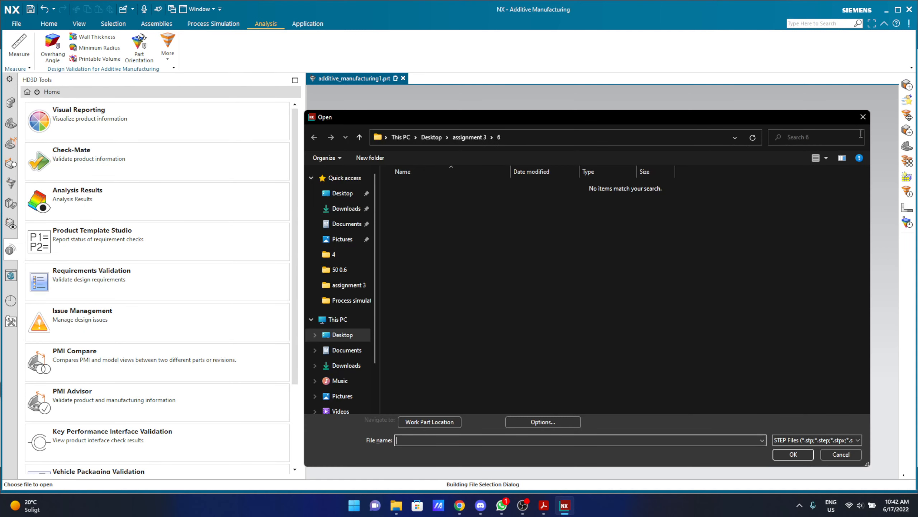
{"action": "left_click", "coordinate": [863, 116]}
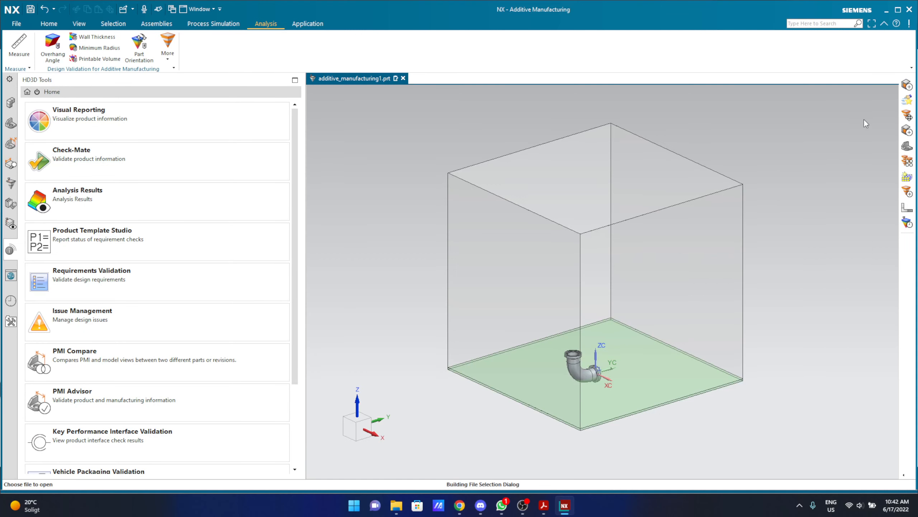
{"action": "left_click", "coordinate": [20, 24]}
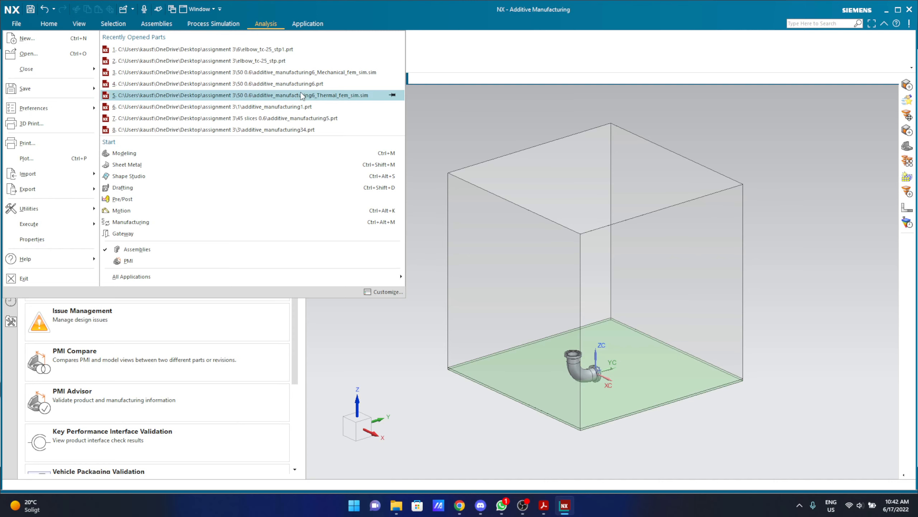
{"action": "left_click", "coordinate": [301, 83]}
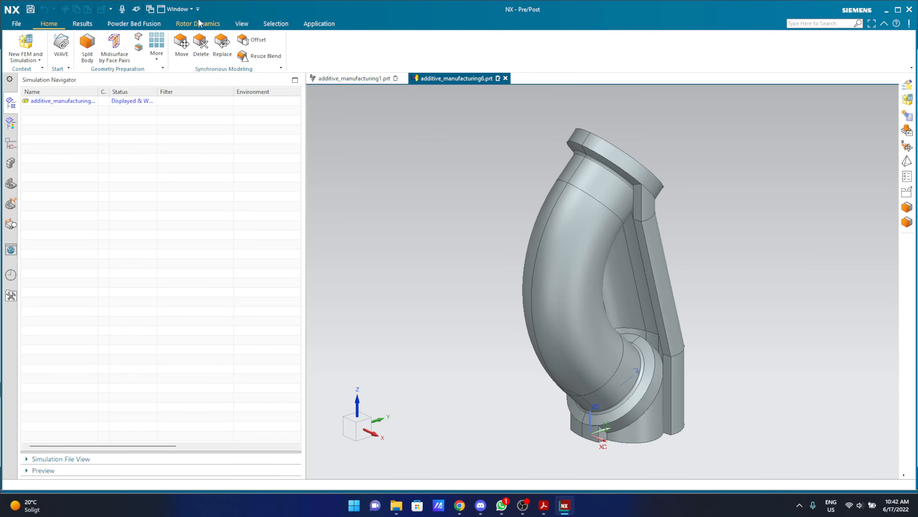
- Review the print job parameters of the Powder Bed Fusion print job SS 316L, CCAM (20 micron), and close them unchanged
{"action": "left_click", "coordinate": [148, 24]}
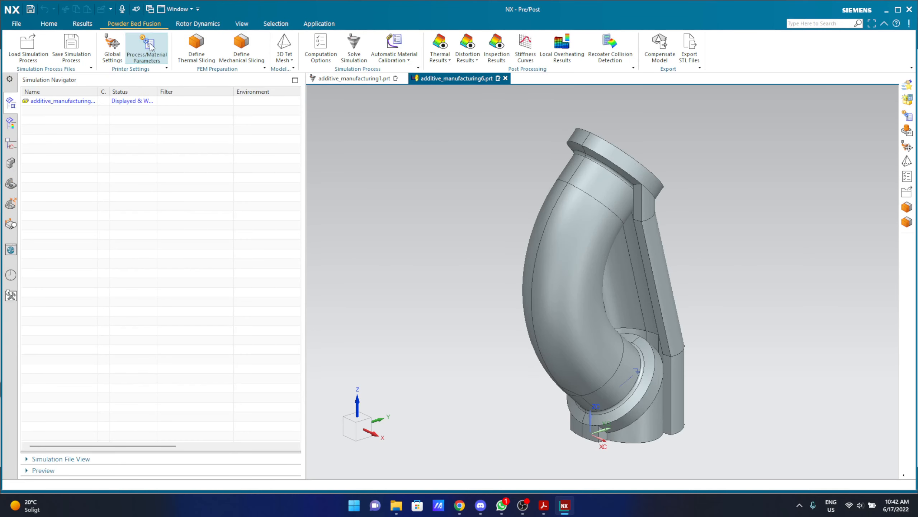
{"action": "left_click", "coordinate": [162, 56]}
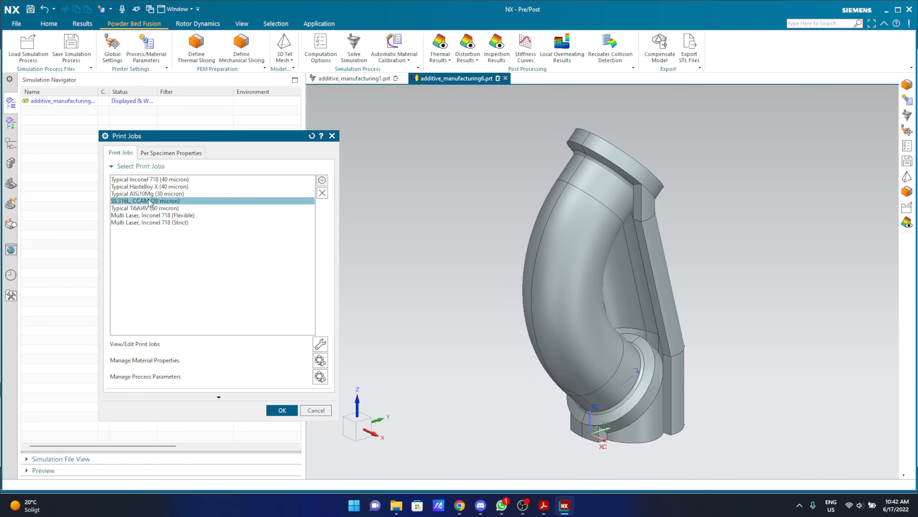
{"action": "left_click", "coordinate": [320, 344]}
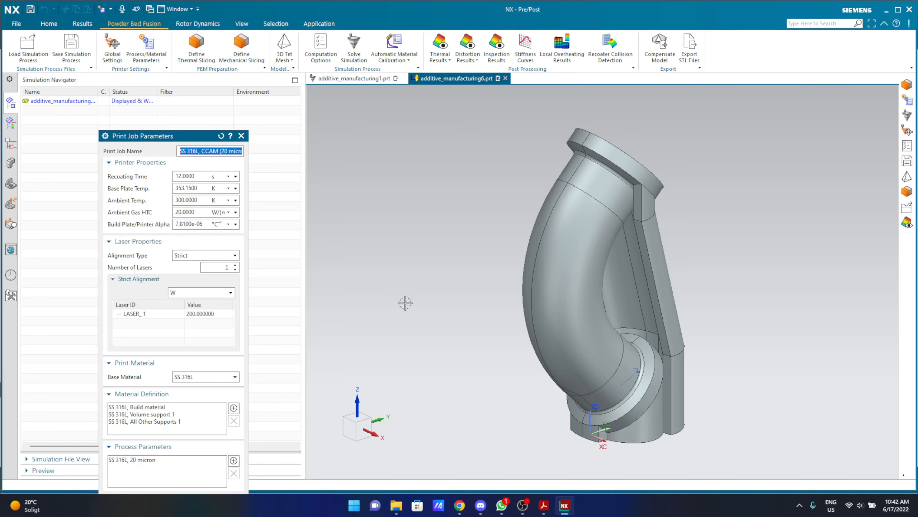
{"action": "left_click_drag", "start_coordinate": [187, 139], "coordinate": [396, 53]}
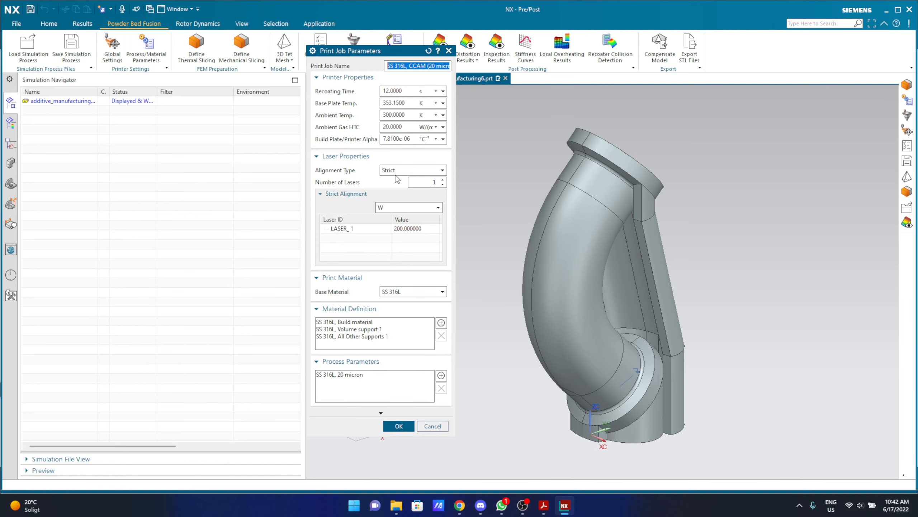
{"action": "left_click", "coordinate": [449, 51]}
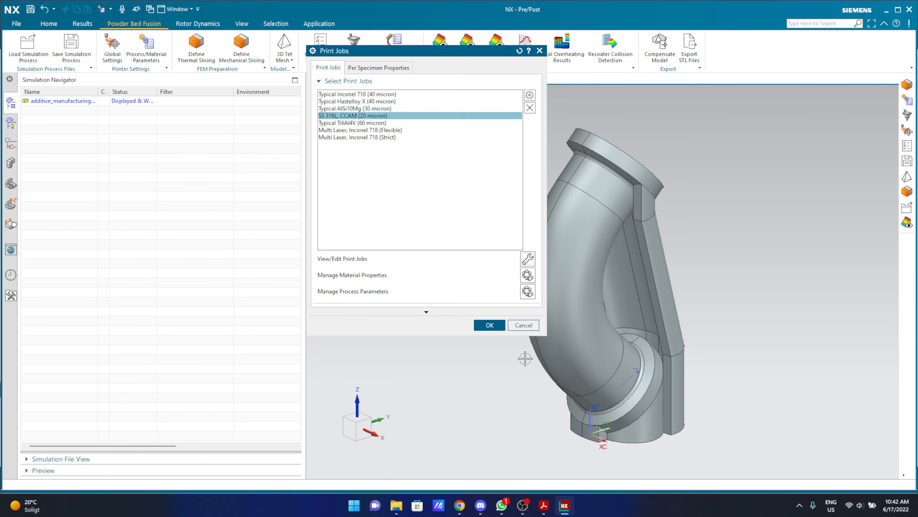
- Review the process parameters of the SS 316L, 20 micron parameter set, and leave the Print Jobs settings without changes
{"action": "left_click", "coordinate": [527, 292]}
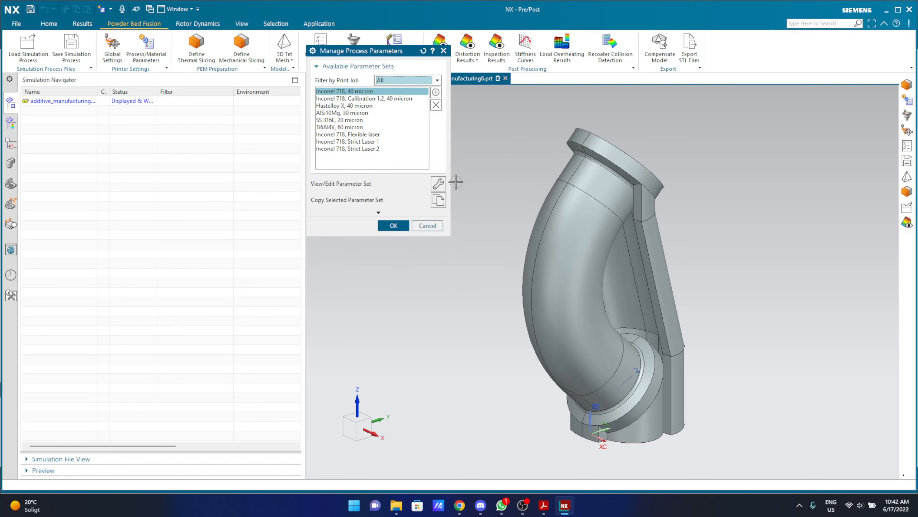
{"action": "left_click", "coordinate": [439, 183]}
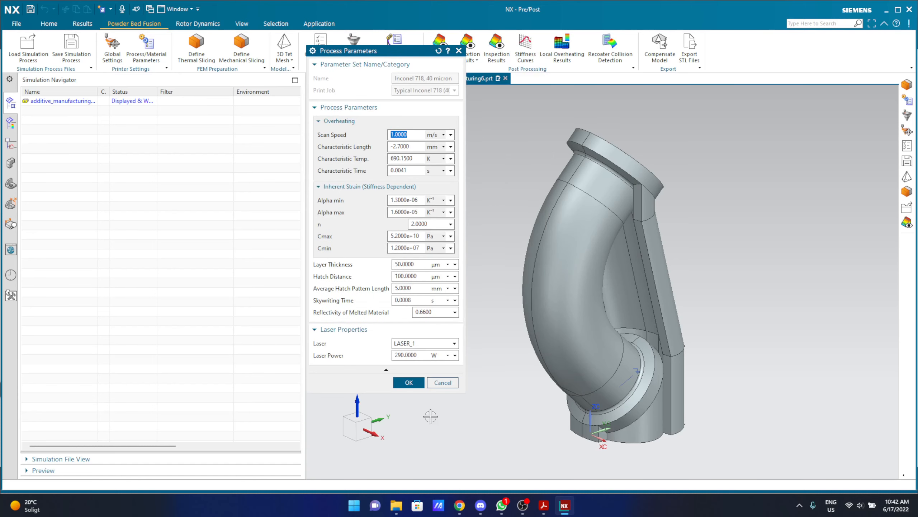
{"action": "left_click", "coordinate": [443, 382]}
{"action": "left_click", "coordinate": [343, 121]}
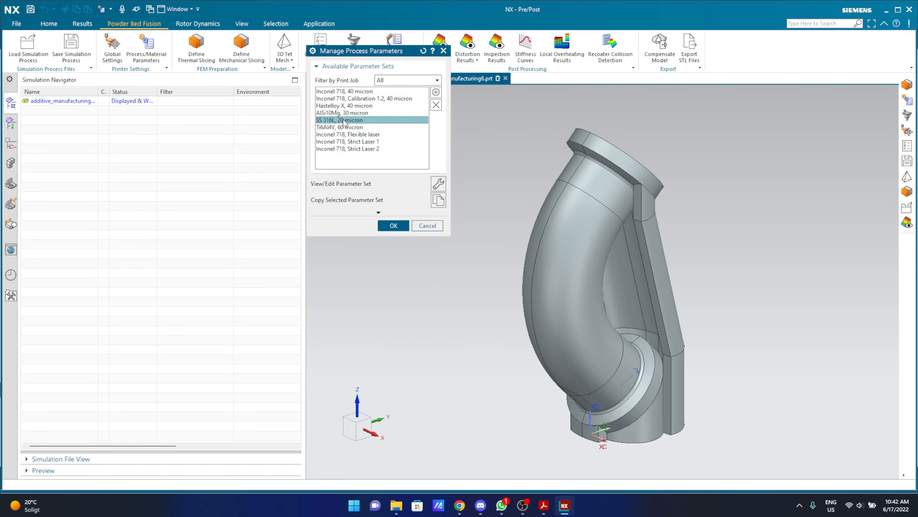
{"action": "left_click", "coordinate": [438, 183]}
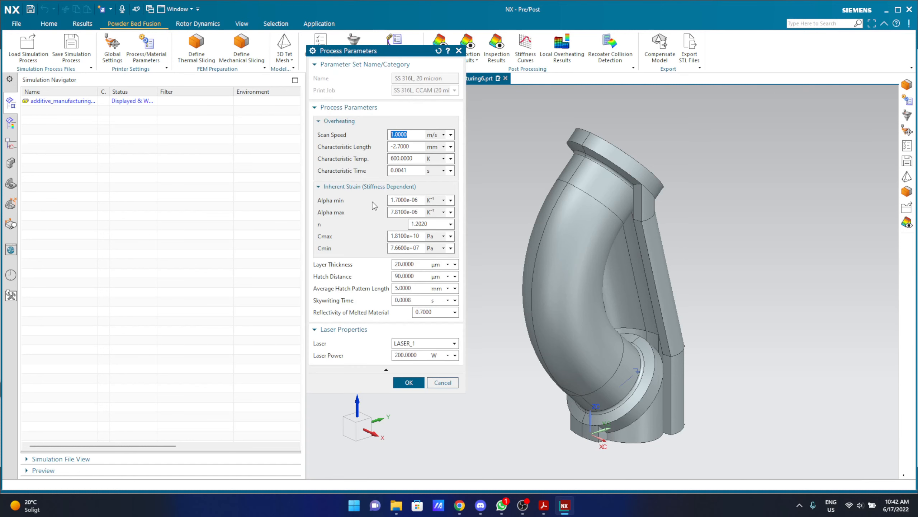
{"action": "left_click", "coordinate": [459, 51]}
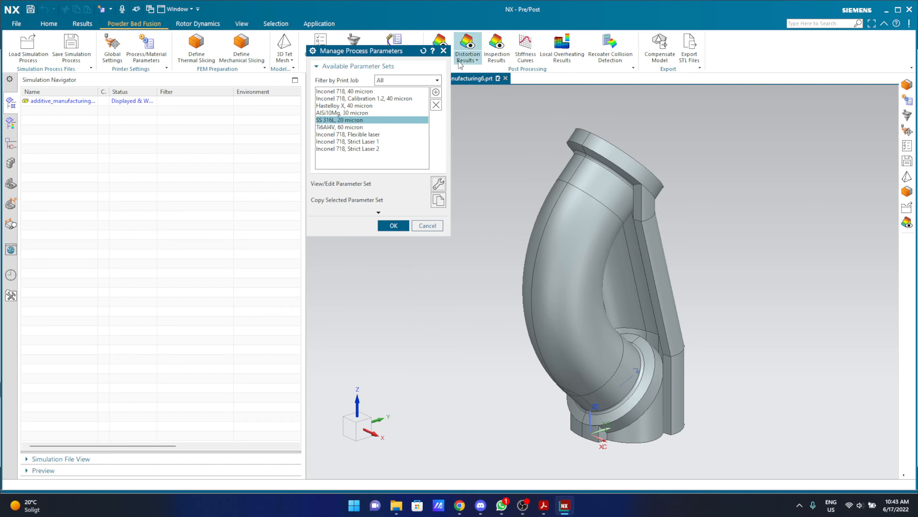
{"action": "left_click", "coordinate": [427, 225]}
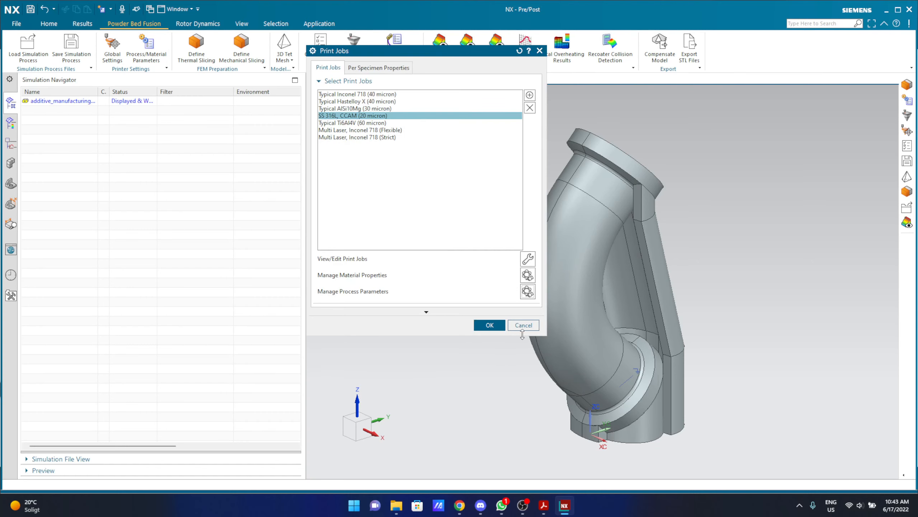
{"action": "left_click", "coordinate": [523, 325]}
- In additive_manufacturing1.prt, start Optimize Part Orientation for Powder Bed Fusion with all four checks and advance to the print time parameters
{"action": "left_click", "coordinate": [374, 78]}
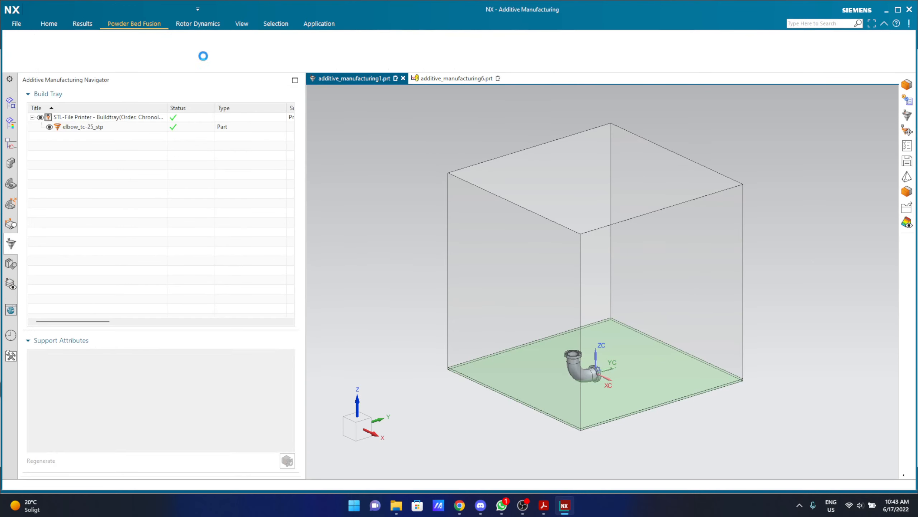
{"action": "left_click", "coordinate": [266, 23]}
{"action": "left_click", "coordinate": [139, 46]}
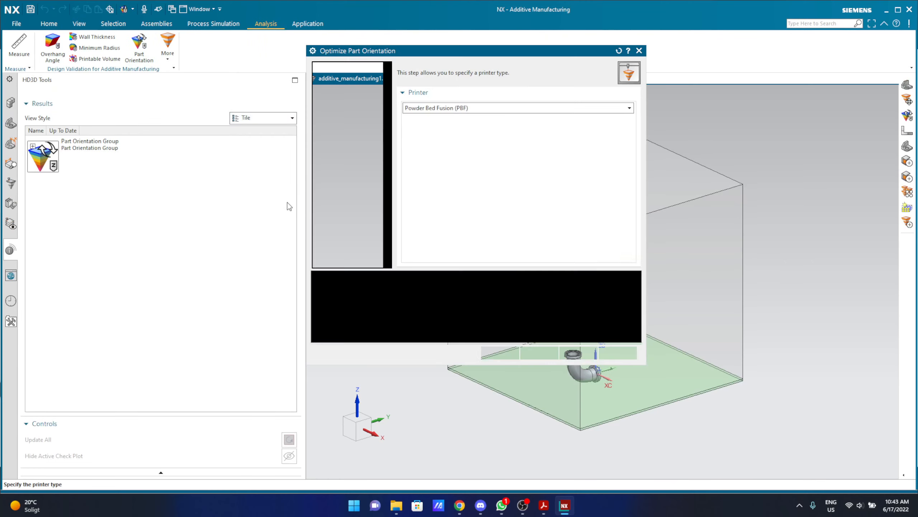
{"action": "left_click", "coordinate": [531, 353]}
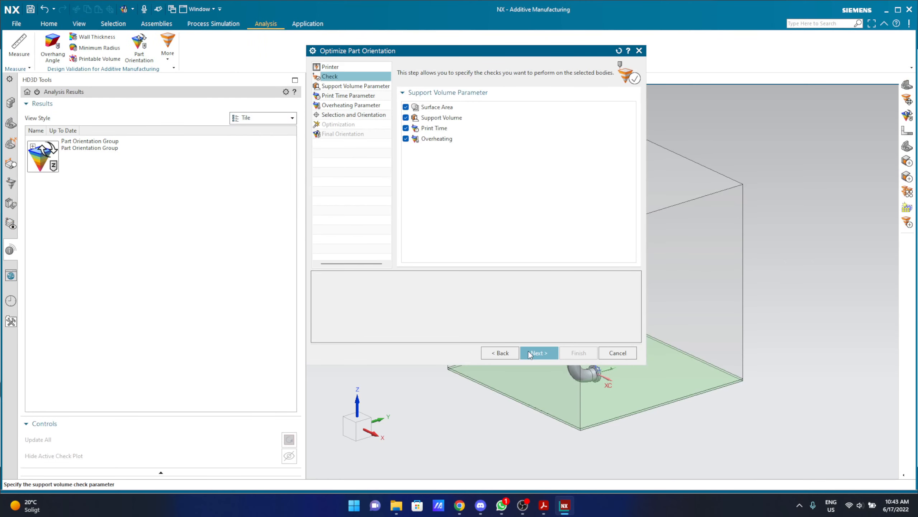
{"action": "left_click", "coordinate": [527, 350]}
{"action": "left_click", "coordinate": [537, 352]}
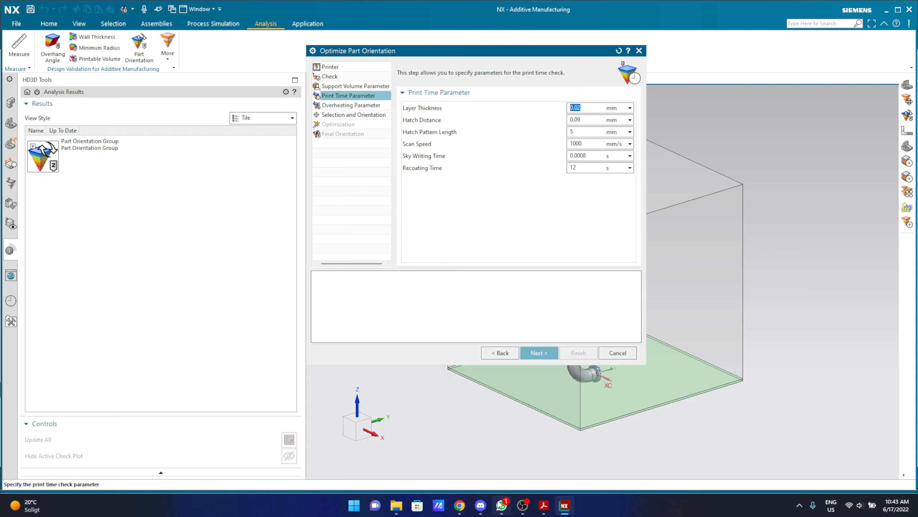
- In the PSQC Assignment 3 PDF, compare the report's print job and process parameters with its print time parameters under item 6
{"action": "left_click", "coordinate": [544, 505]}
{"action": "scroll", "coordinate": [332, 295], "scroll_direction": "down", "scroll_amount": 1}
{"action": "scroll", "coordinate": [334, 300], "scroll_direction": "down", "scroll_amount": 20}
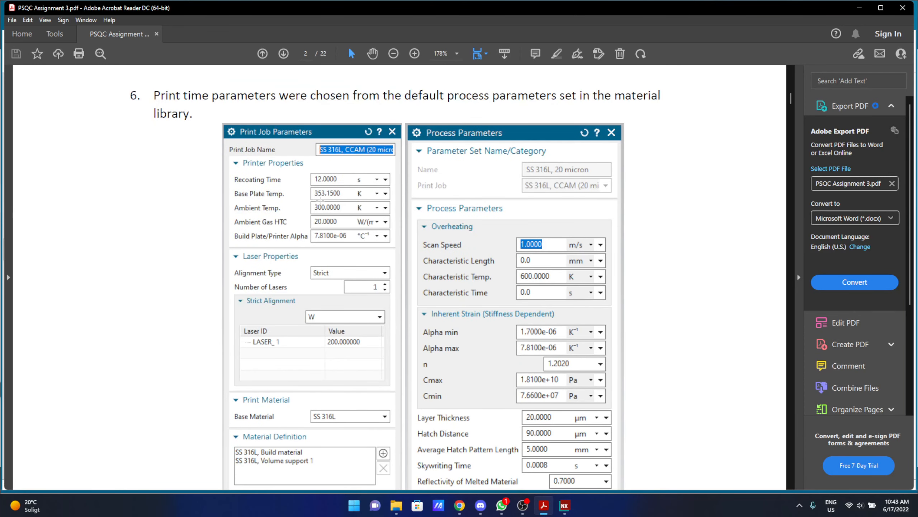
{"action": "scroll", "coordinate": [423, 277], "scroll_direction": "down", "scroll_amount": 8}
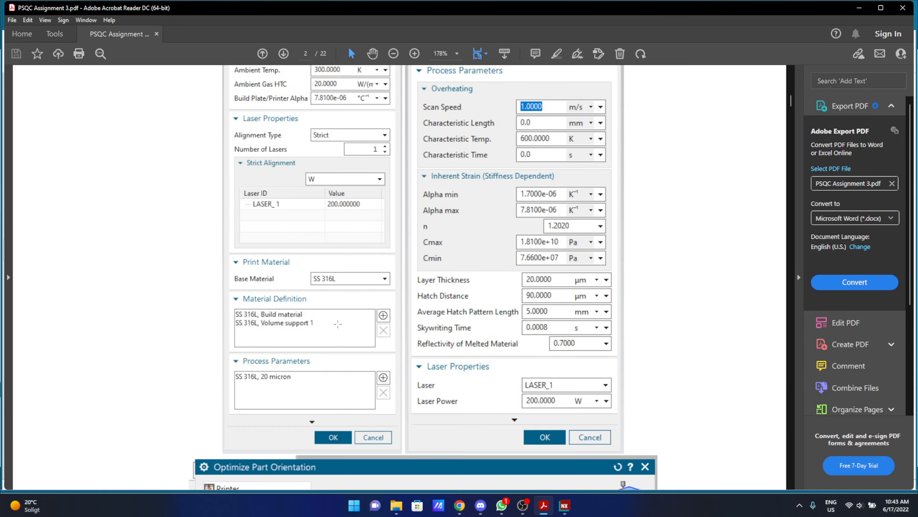
{"action": "scroll", "coordinate": [503, 327], "scroll_direction": "down", "scroll_amount": 3}
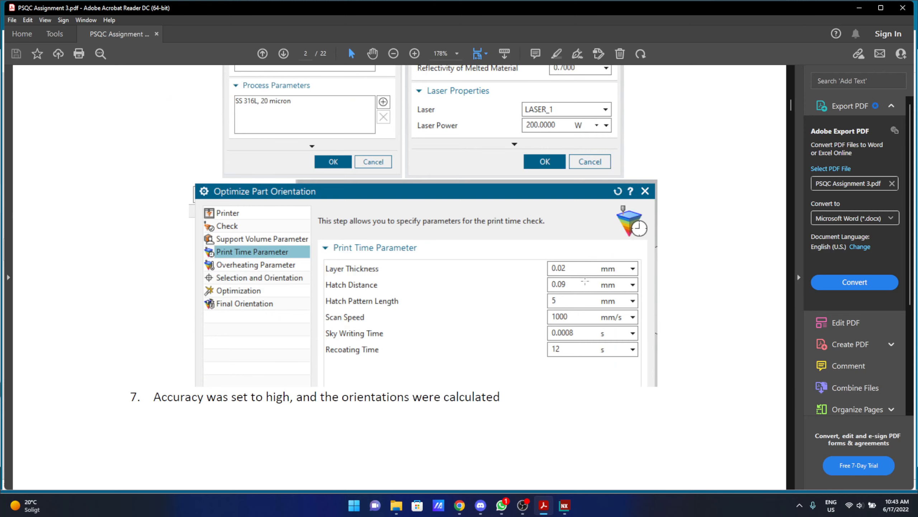
{"action": "scroll", "coordinate": [407, 270], "scroll_direction": "up", "scroll_amount": 7}
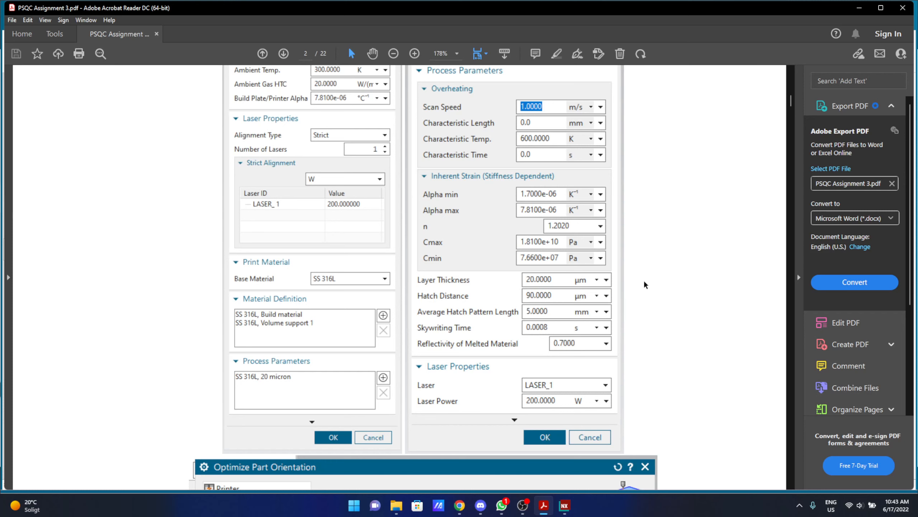
{"action": "scroll", "coordinate": [645, 290], "scroll_direction": "down", "scroll_amount": 5}
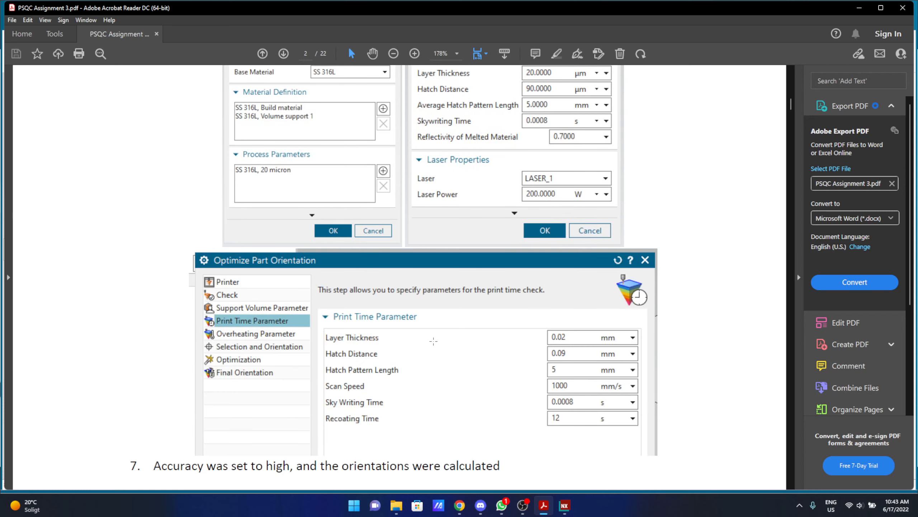
{"action": "scroll", "coordinate": [578, 314], "scroll_direction": "up", "scroll_amount": 3}
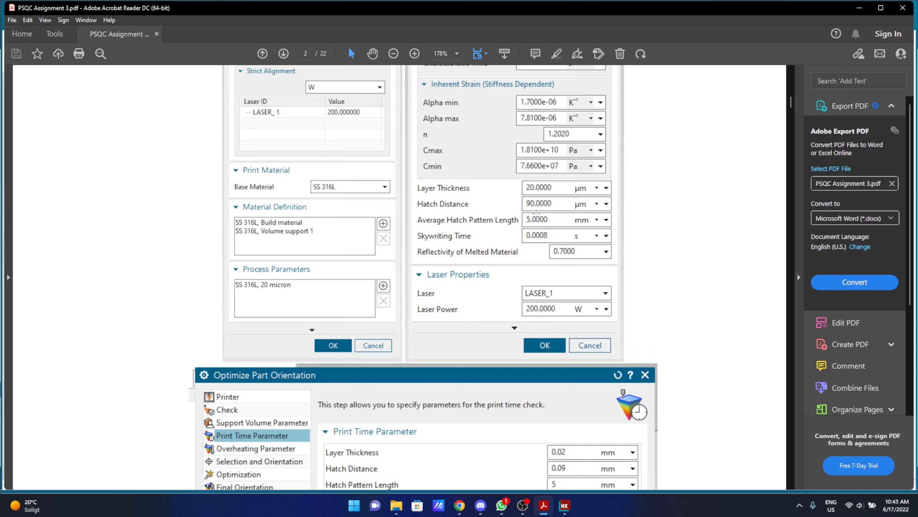
{"action": "scroll", "coordinate": [537, 213], "scroll_direction": "down", "scroll_amount": 3}
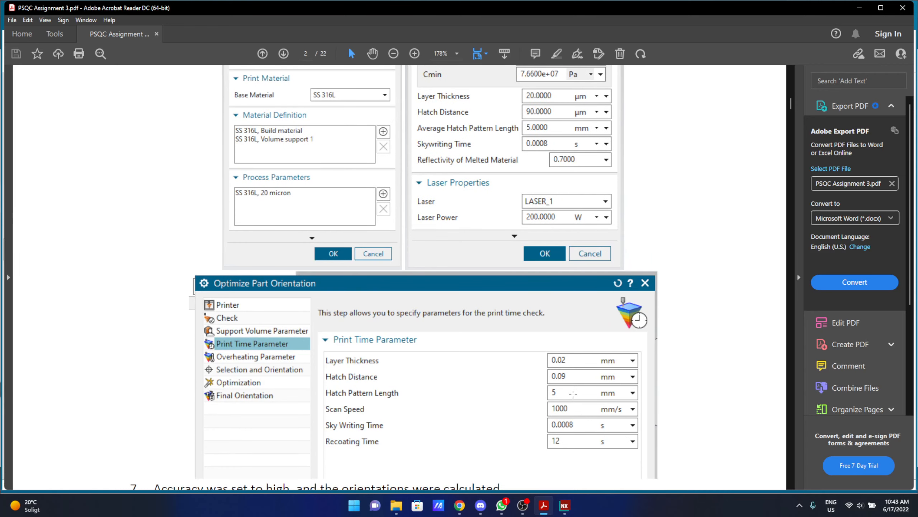
{"action": "scroll", "coordinate": [573, 394], "scroll_direction": "up", "scroll_amount": 1}
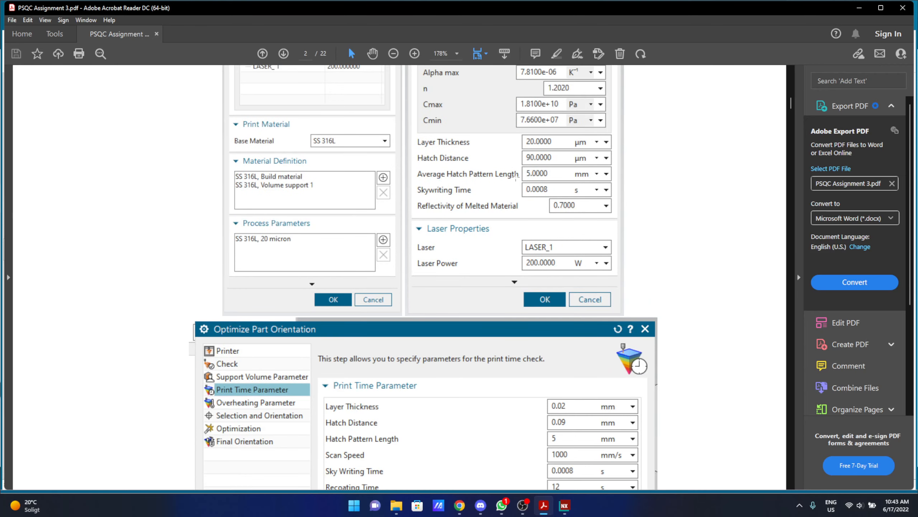
{"action": "scroll", "coordinate": [353, 410], "scroll_direction": "down", "scroll_amount": 1}
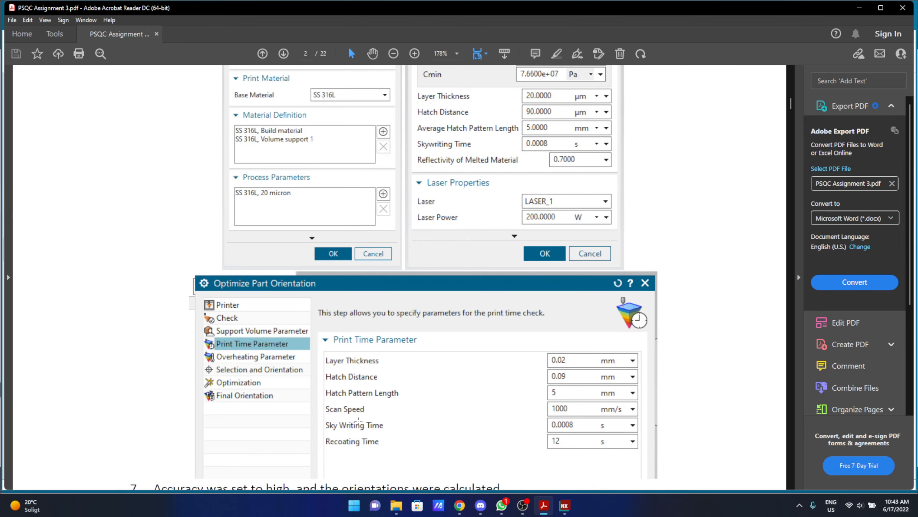
{"action": "scroll", "coordinate": [382, 408], "scroll_direction": "up", "scroll_amount": 6}
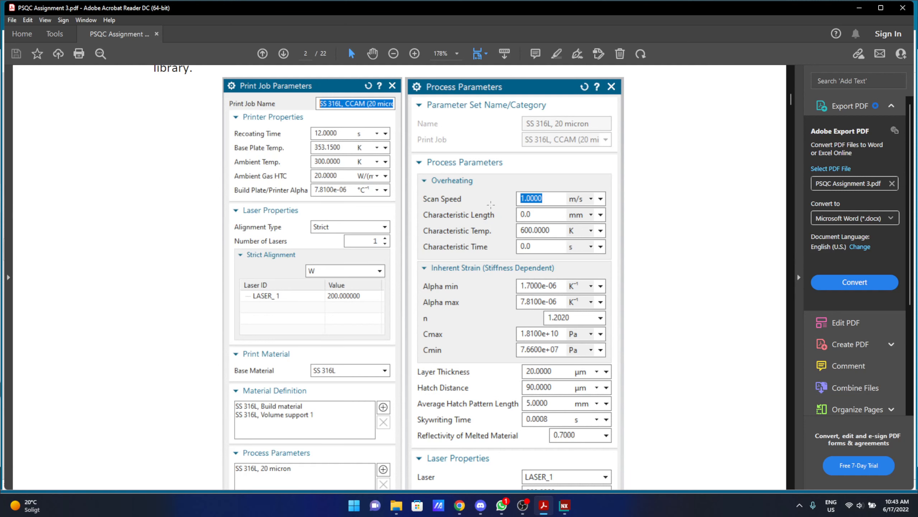
{"action": "scroll", "coordinate": [548, 197], "scroll_direction": "down", "scroll_amount": 8}
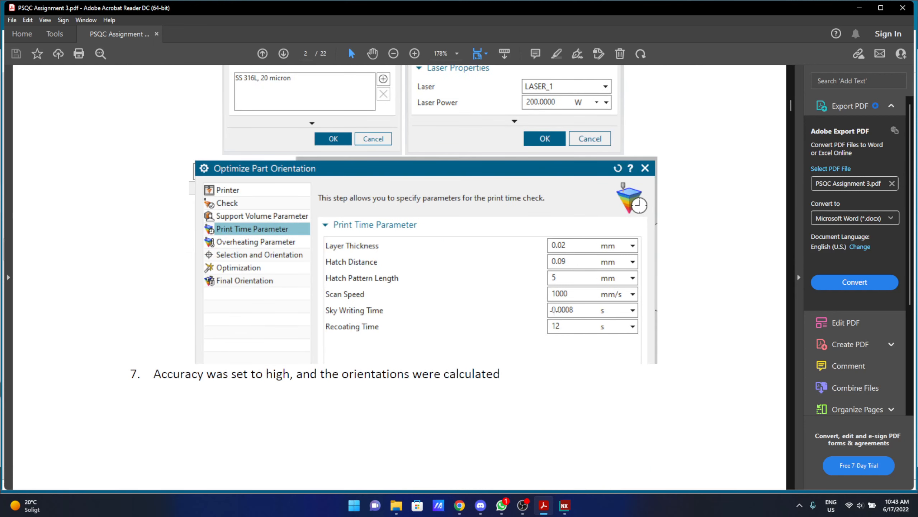
{"action": "scroll", "coordinate": [569, 313], "scroll_direction": "up", "scroll_amount": 3}
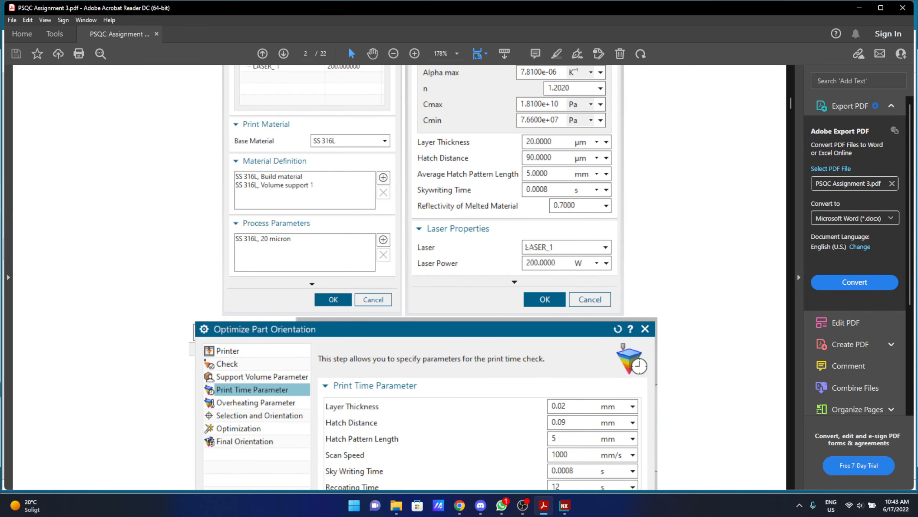
{"action": "scroll", "coordinate": [479, 382], "scroll_direction": "down", "scroll_amount": 1}
{"action": "scroll", "coordinate": [410, 418], "scroll_direction": "up", "scroll_amount": 5}
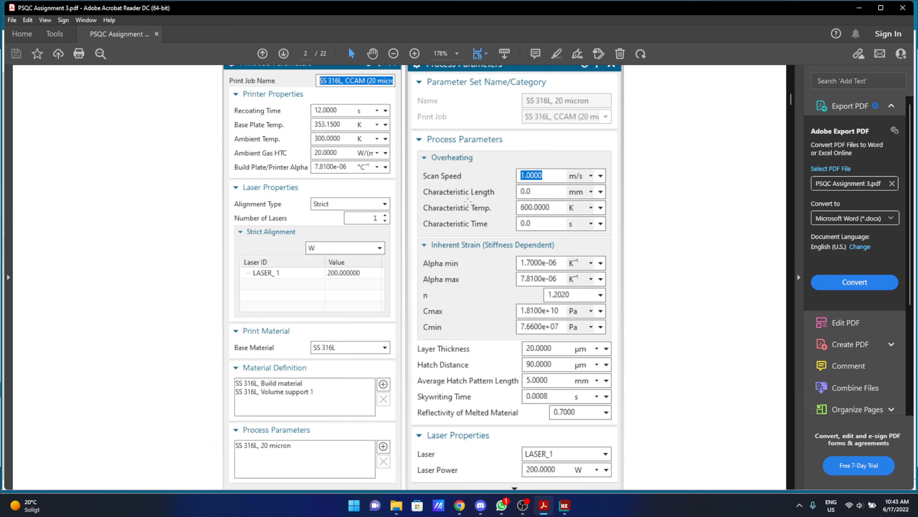
{"action": "scroll", "coordinate": [468, 200], "scroll_direction": "down", "scroll_amount": 6}
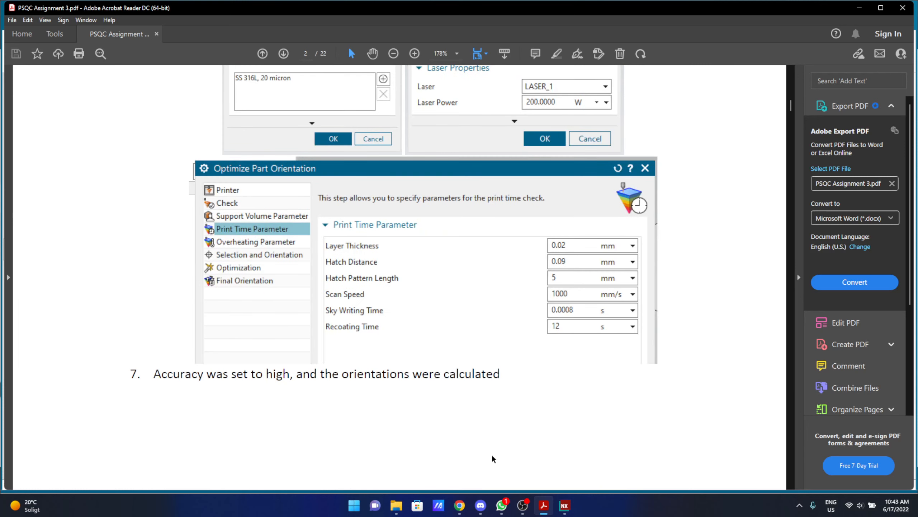
- Switch to NX and advance Optimize Part Orientation past the print time and overheating parameters to the part selection, keeping all values
{"action": "left_click", "coordinate": [564, 505]}
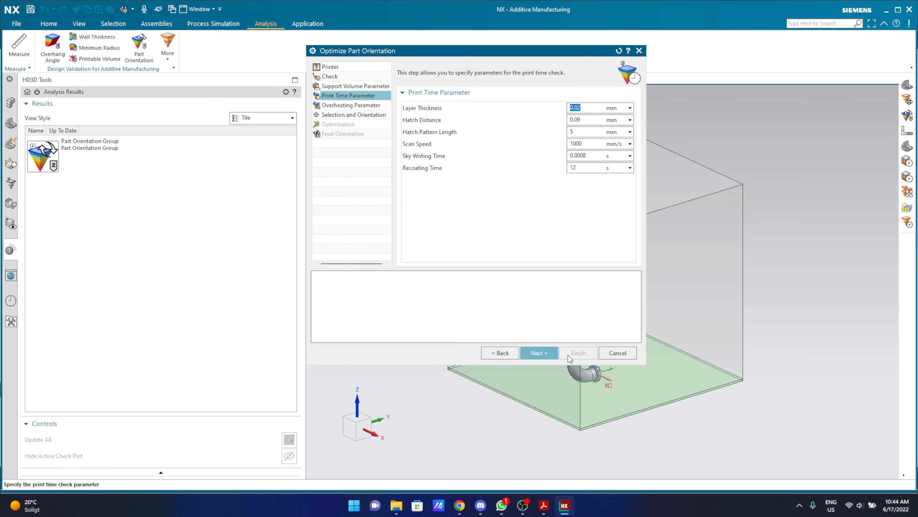
{"action": "left_click", "coordinate": [537, 350]}
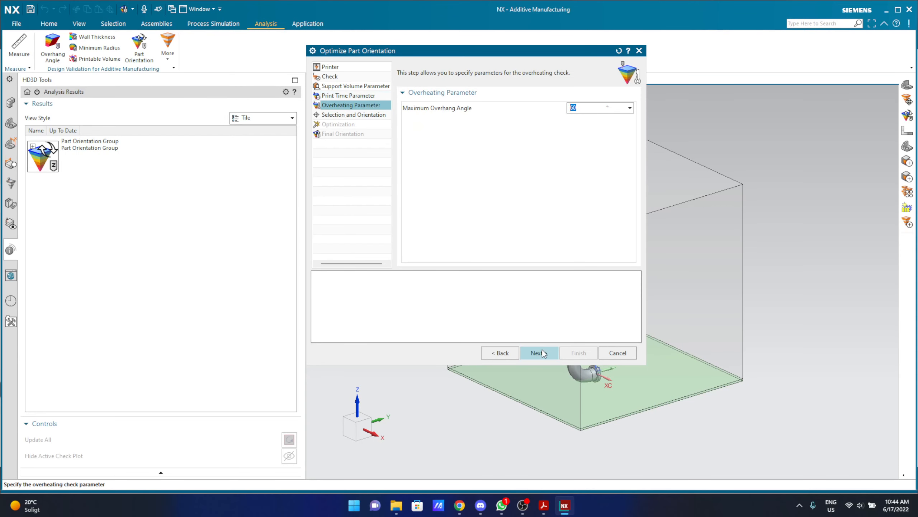
{"action": "left_click", "coordinate": [541, 352]}
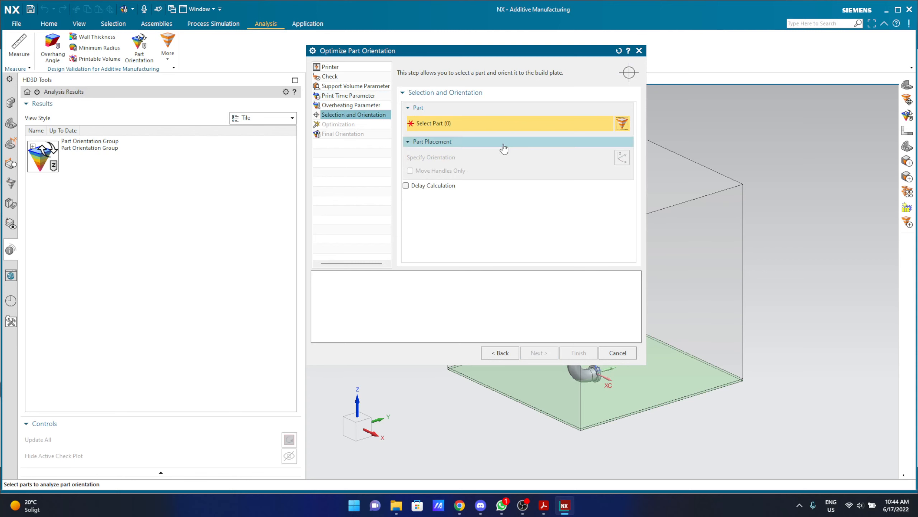
- Select the tube elbow on the build plate as the part to analyze, keep its orientation, and start the optimization calculation at high accuracy
{"action": "left_click_drag", "start_coordinate": [549, 51], "coordinate": [297, 91]}
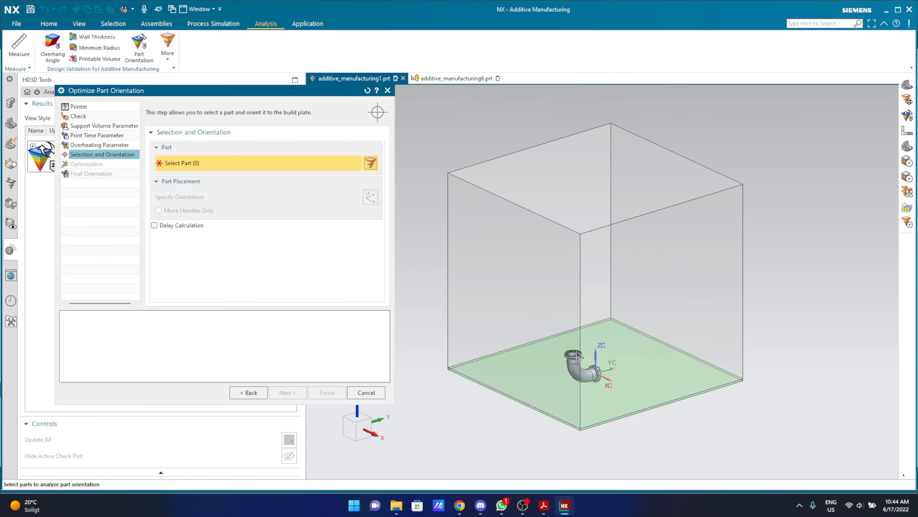
{"action": "left_click", "coordinate": [576, 357]}
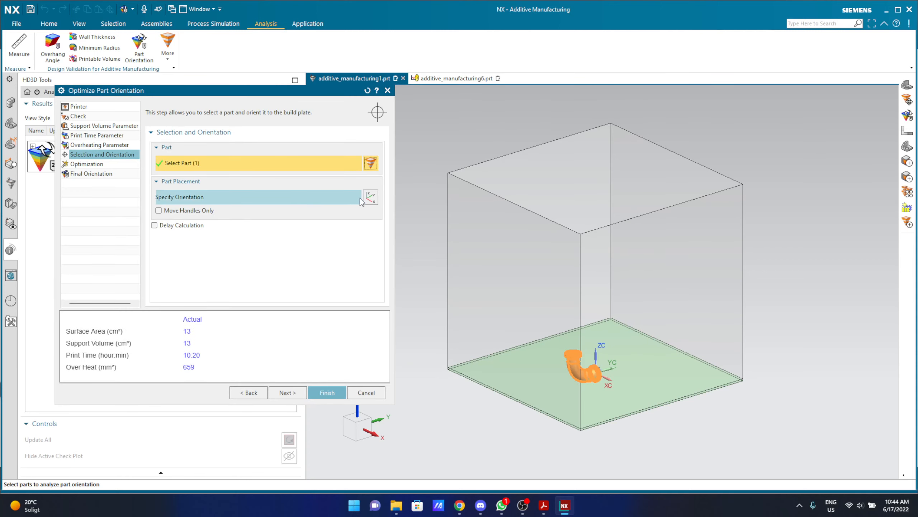
{"action": "left_click", "coordinate": [372, 197]}
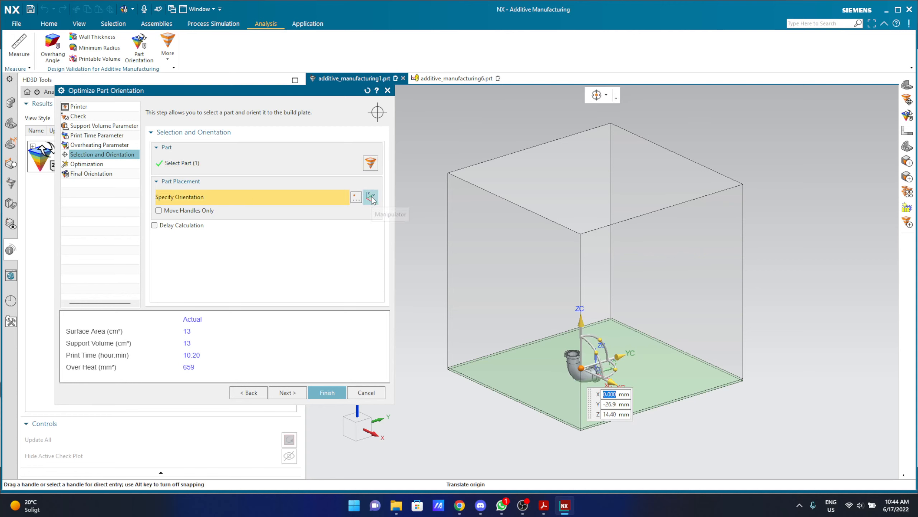
{"action": "left_click", "coordinate": [288, 393]}
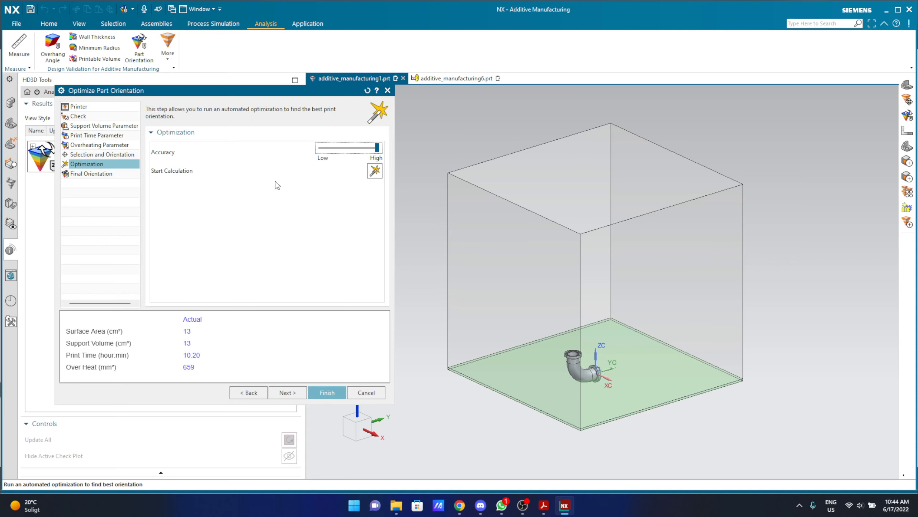
{"action": "left_click", "coordinate": [372, 170]}
- Close Optimize Part Orientation without finishing it and close additive_manufacturing1.prt
{"action": "left_click", "coordinate": [387, 91]}
{"action": "left_click", "coordinate": [403, 79]}
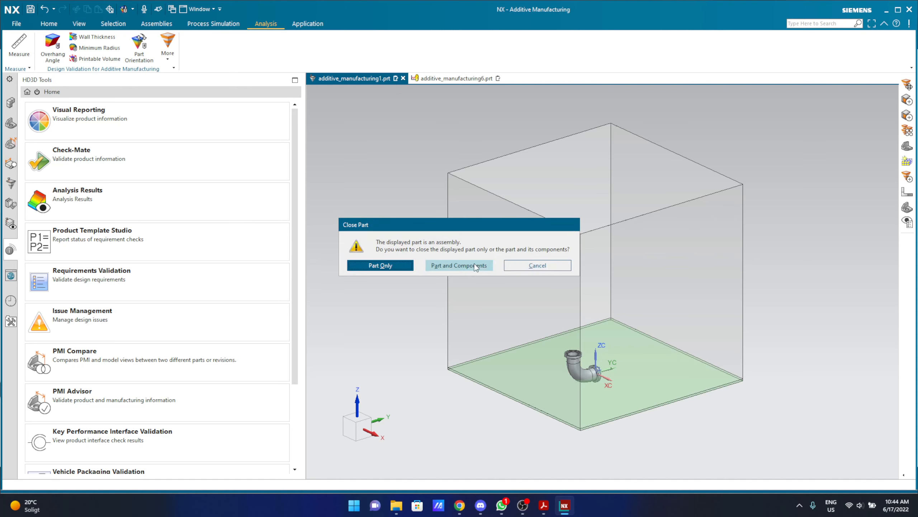
{"action": "left_click", "coordinate": [400, 263]}
{"action": "left_click", "coordinate": [451, 272]}
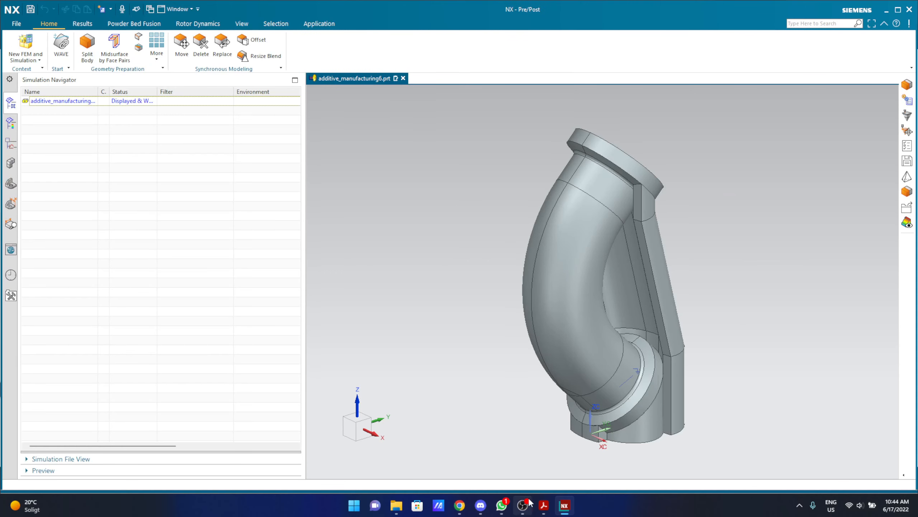
- Switch to the PSQC Assignment 3 PDF and review the check results and orientation views of the best overall orientation under Results
{"action": "mouse_move", "coordinate": [505, 510]}
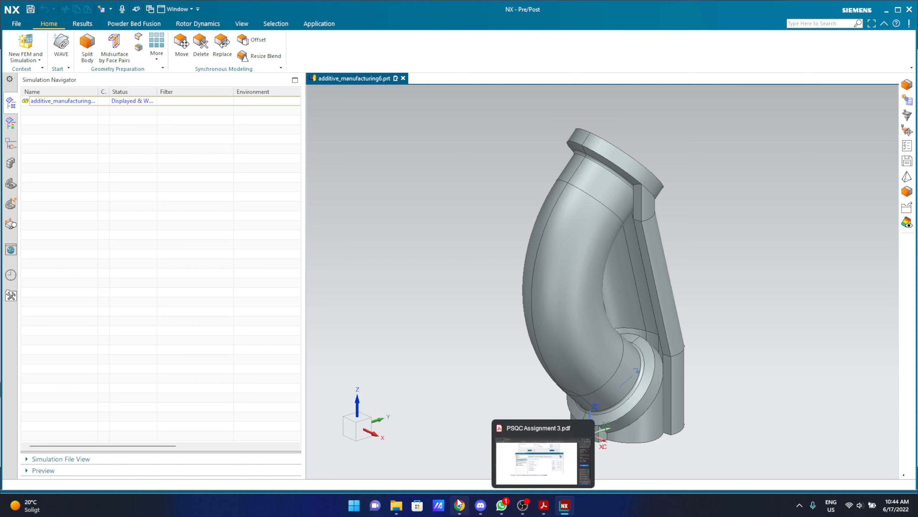
{"action": "left_click", "coordinate": [551, 509]}
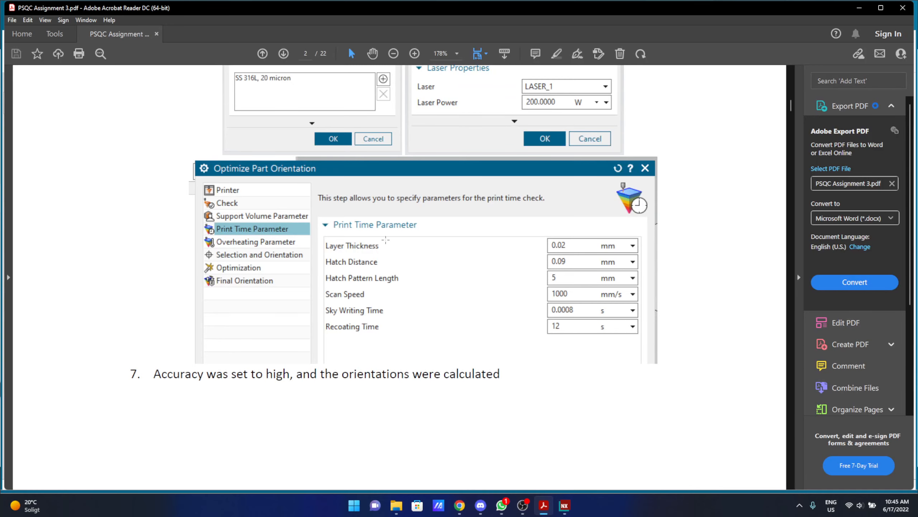
{"action": "scroll", "coordinate": [386, 261], "scroll_direction": "down", "scroll_amount": 15}
{"action": "scroll", "coordinate": [388, 274], "scroll_direction": "down", "scroll_amount": 15}
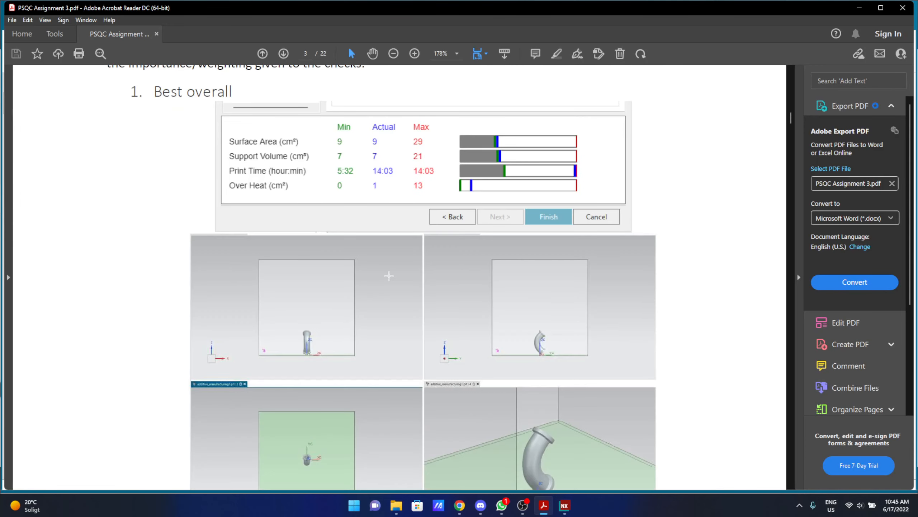
{"action": "scroll", "coordinate": [391, 283], "scroll_direction": "up", "scroll_amount": 8}
{"action": "scroll", "coordinate": [390, 283], "scroll_direction": "up", "scroll_amount": 6}
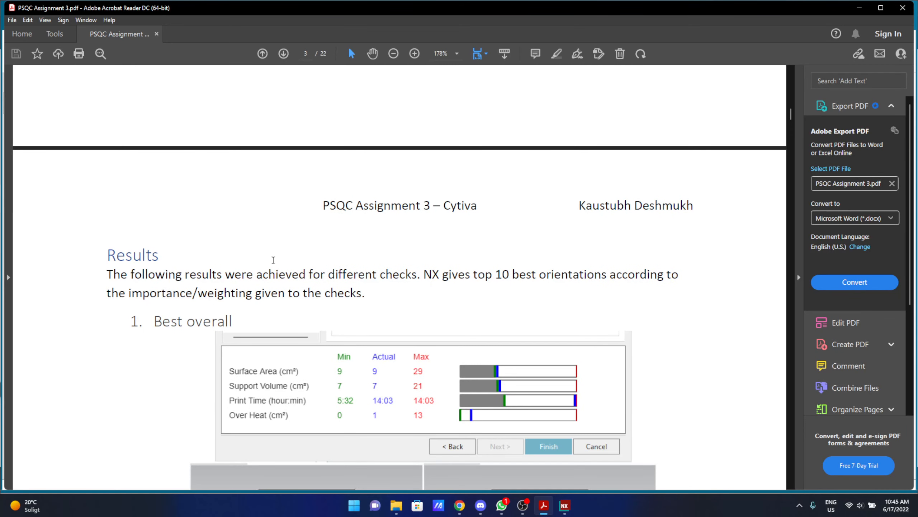
{"action": "scroll", "coordinate": [438, 291], "scroll_direction": "down", "scroll_amount": 3}
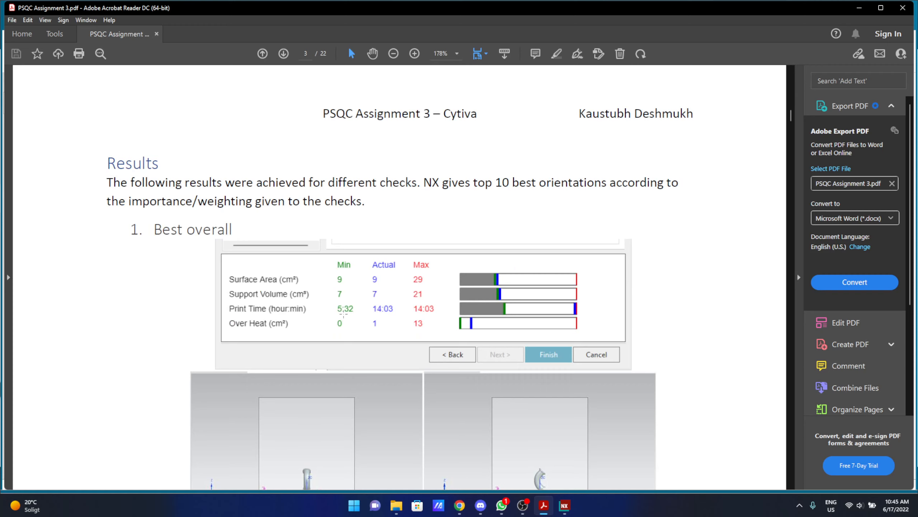
{"action": "scroll", "coordinate": [433, 302], "scroll_direction": "down", "scroll_amount": 5}
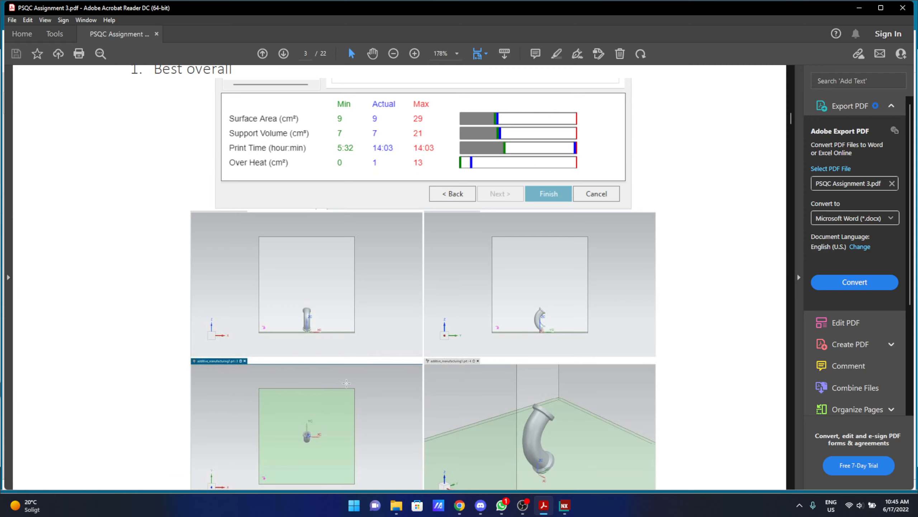
{"action": "scroll", "coordinate": [438, 347], "scroll_direction": "down", "scroll_amount": 2}
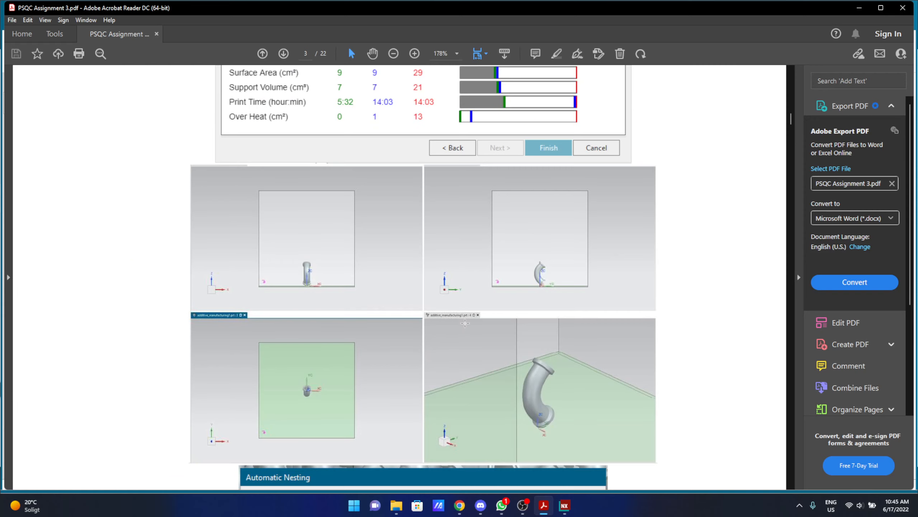
{"action": "scroll", "coordinate": [473, 324], "scroll_direction": "down", "scroll_amount": 3}
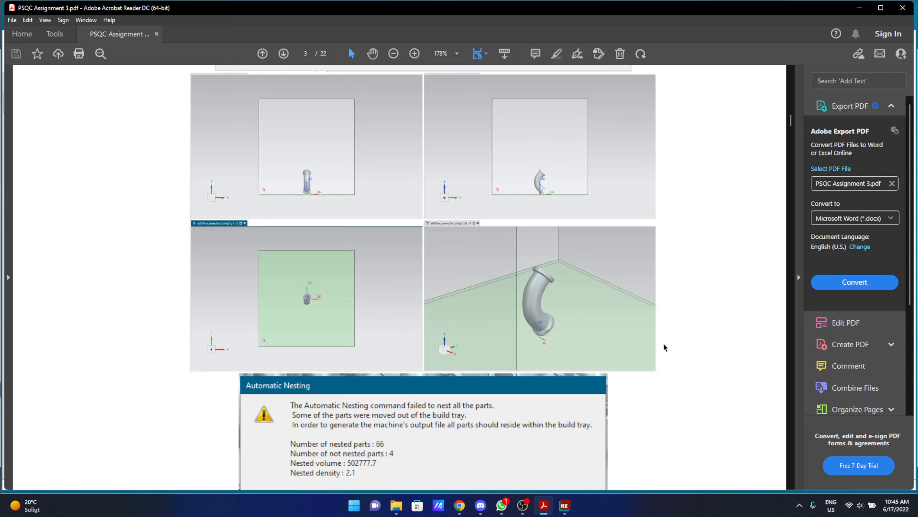
- Examine the Automatic Nesting report and the nested build plate views for the best overall orientation
{"action": "scroll", "coordinate": [667, 329], "scroll_direction": "down", "scroll_amount": 4}
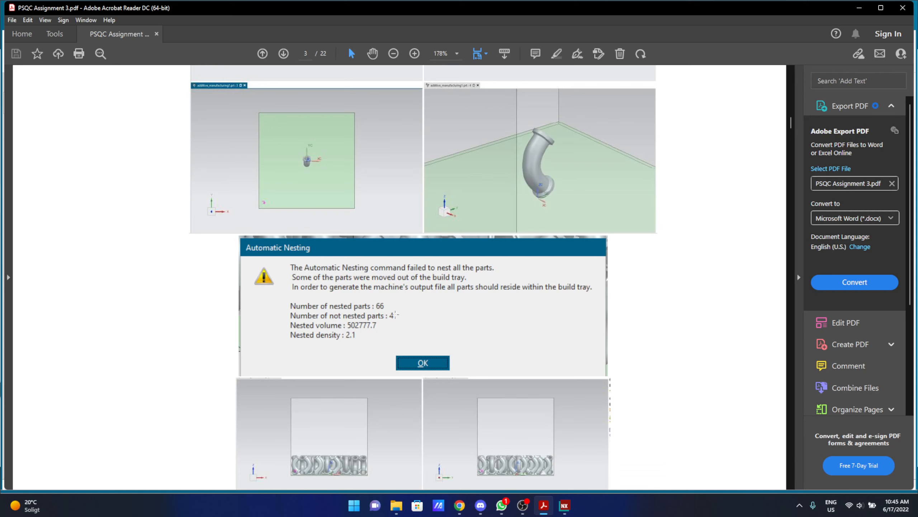
{"action": "scroll", "coordinate": [388, 318], "scroll_direction": "down", "scroll_amount": 6}
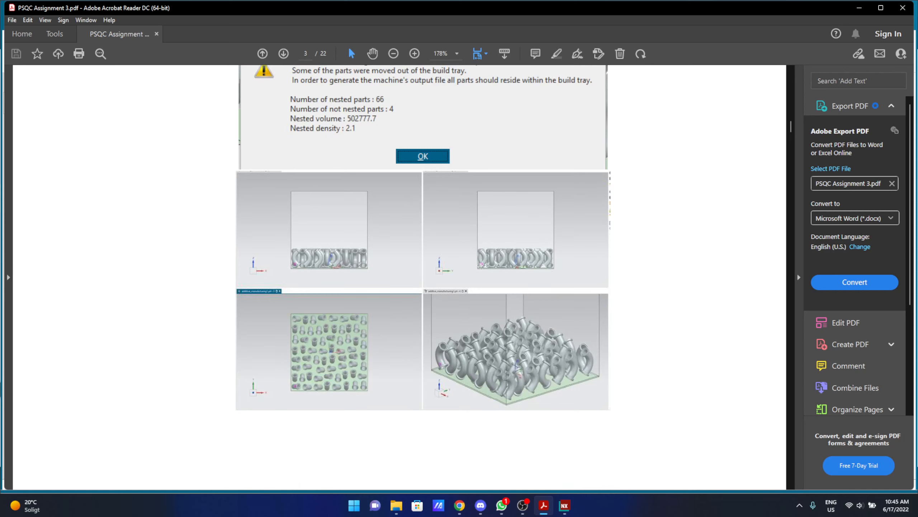
{"action": "scroll", "coordinate": [473, 302], "scroll_direction": "down", "scroll_amount": 7}
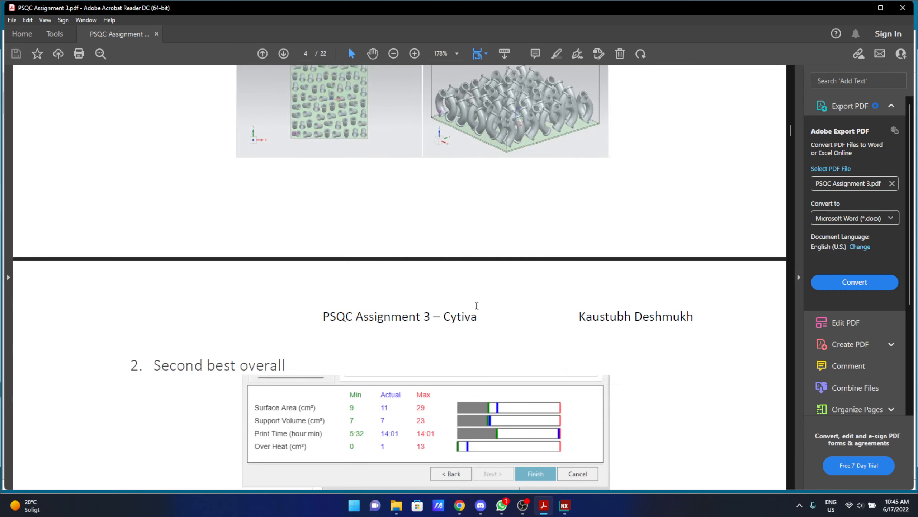
{"action": "scroll", "coordinate": [477, 305], "scroll_direction": "up", "scroll_amount": 8}
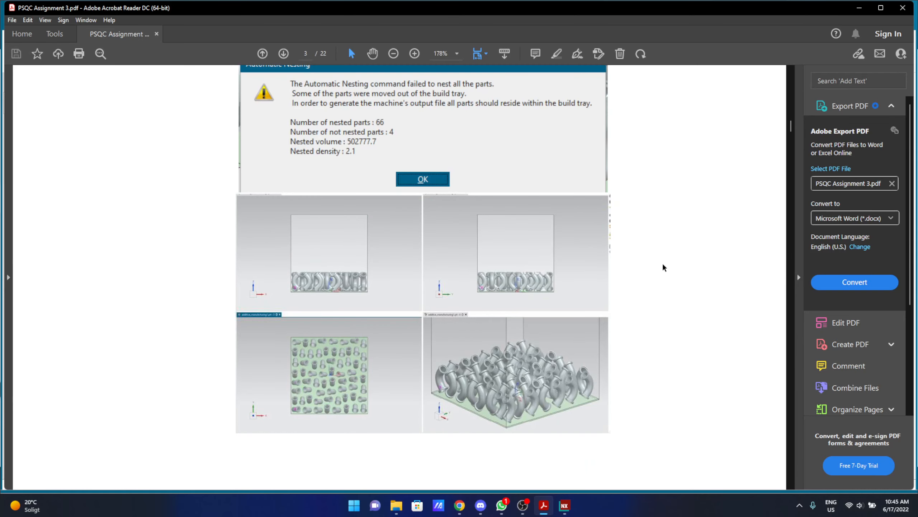
{"action": "scroll", "coordinate": [663, 268], "scroll_direction": "up", "scroll_amount": 5}
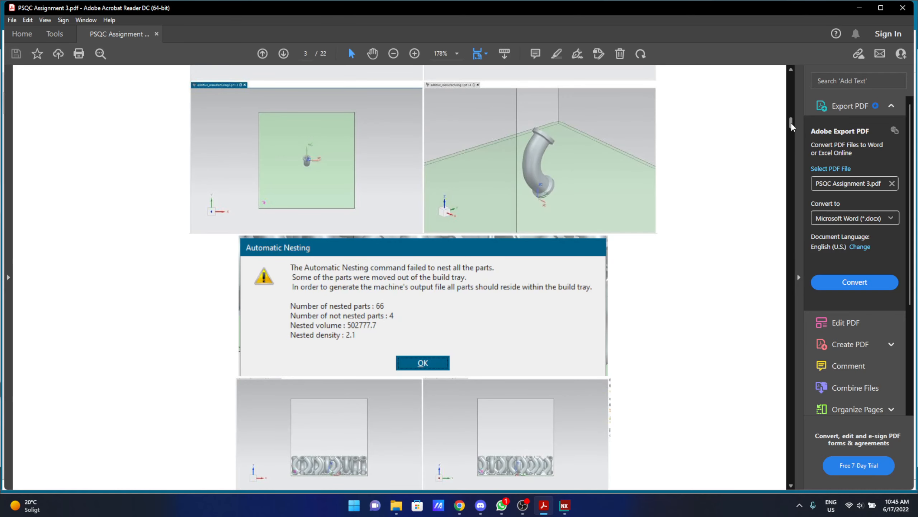
- Return to the Assumptions on page 1 and highlight the 300 x 300 x 300 build volume
{"action": "left_click_drag", "start_coordinate": [792, 125], "coordinate": [792, 80]}
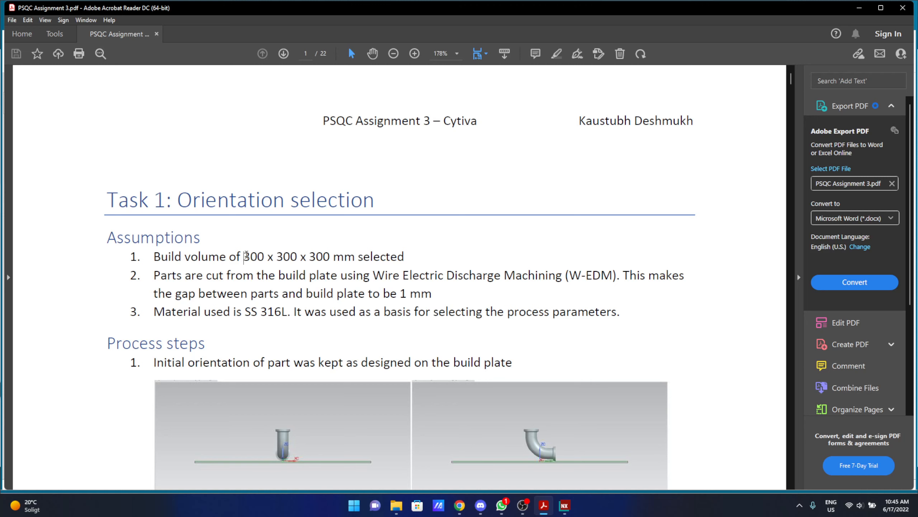
{"action": "left_click_drag", "start_coordinate": [243, 256], "coordinate": [330, 257]}
{"action": "scroll", "coordinate": [792, 118], "scroll_direction": "down", "scroll_amount": 5}
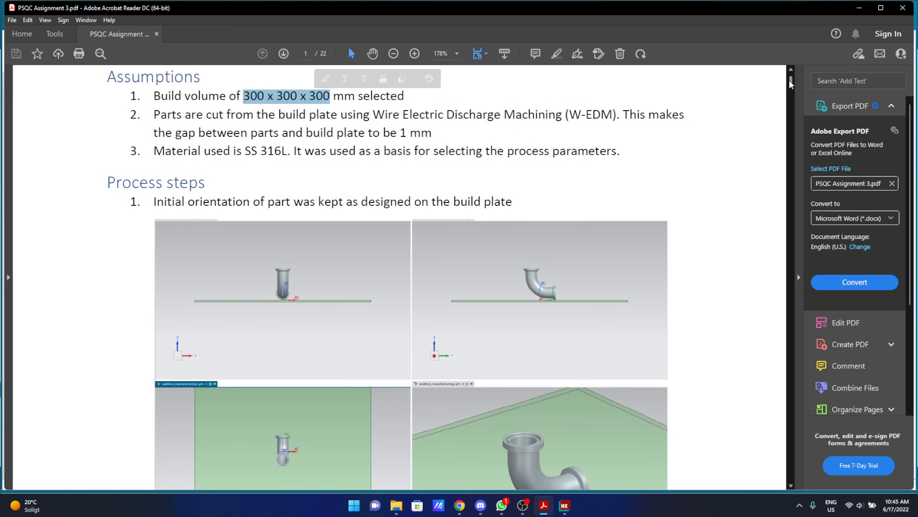
- Review the check results, orientation views and nesting of the second and third best overall orientations
{"action": "left_click_drag", "start_coordinate": [791, 82], "coordinate": [784, 131]}
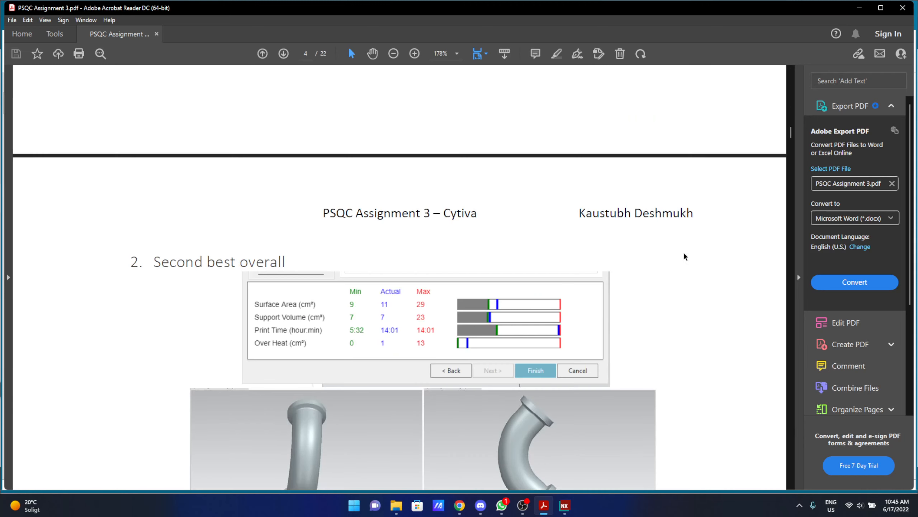
{"action": "scroll", "coordinate": [677, 265], "scroll_direction": "down", "scroll_amount": 2}
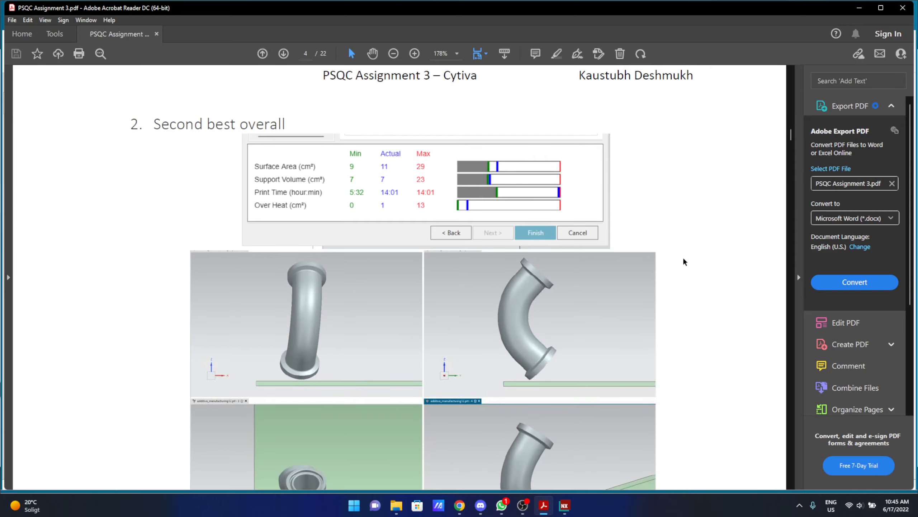
{"action": "scroll", "coordinate": [684, 262], "scroll_direction": "down", "scroll_amount": 1}
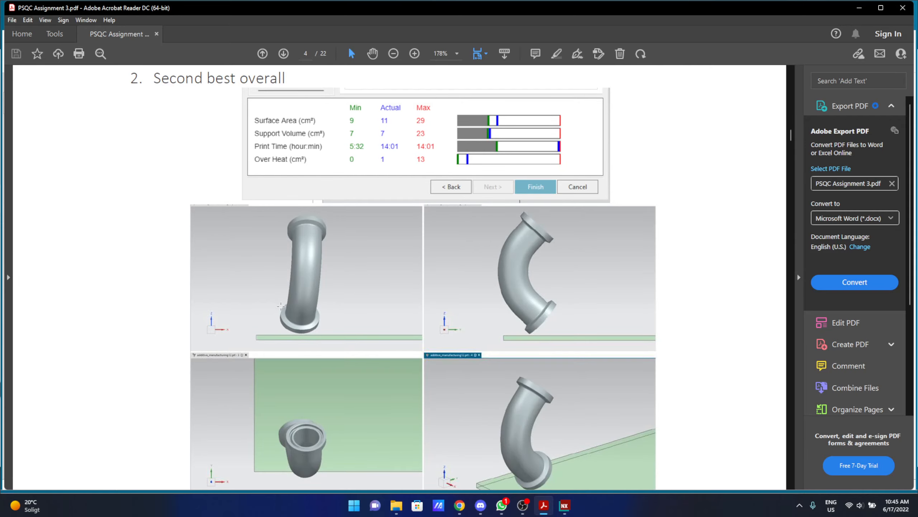
{"action": "scroll", "coordinate": [280, 306], "scroll_direction": "down", "scroll_amount": 8}
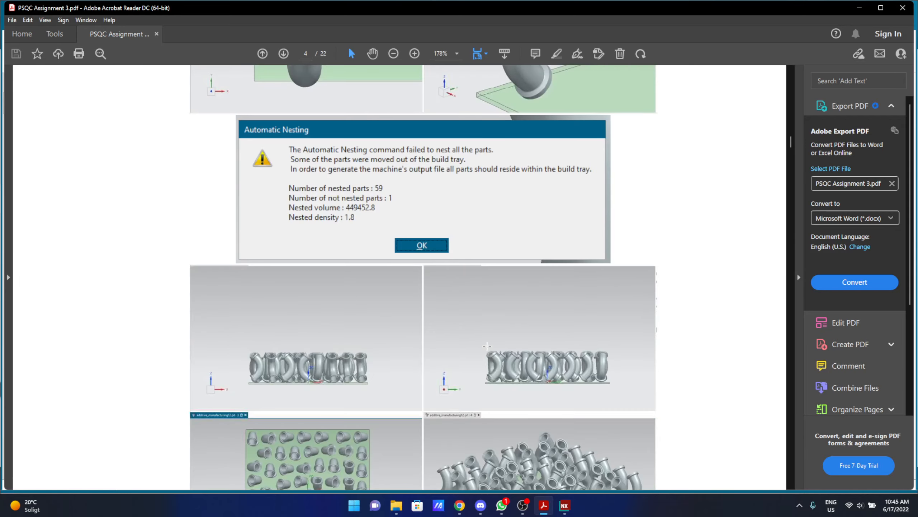
{"action": "scroll", "coordinate": [281, 306], "scroll_direction": "down", "scroll_amount": 13}
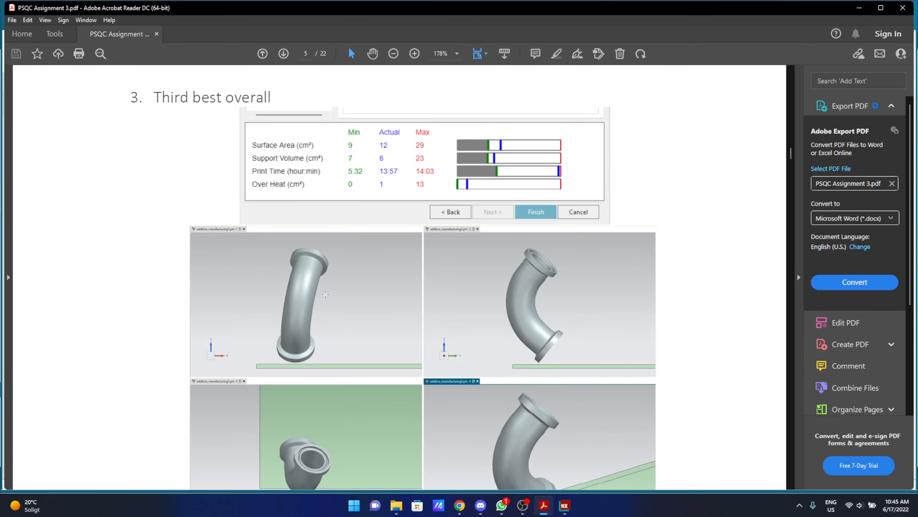
{"action": "scroll", "coordinate": [467, 349], "scroll_direction": "down", "scroll_amount": 2}
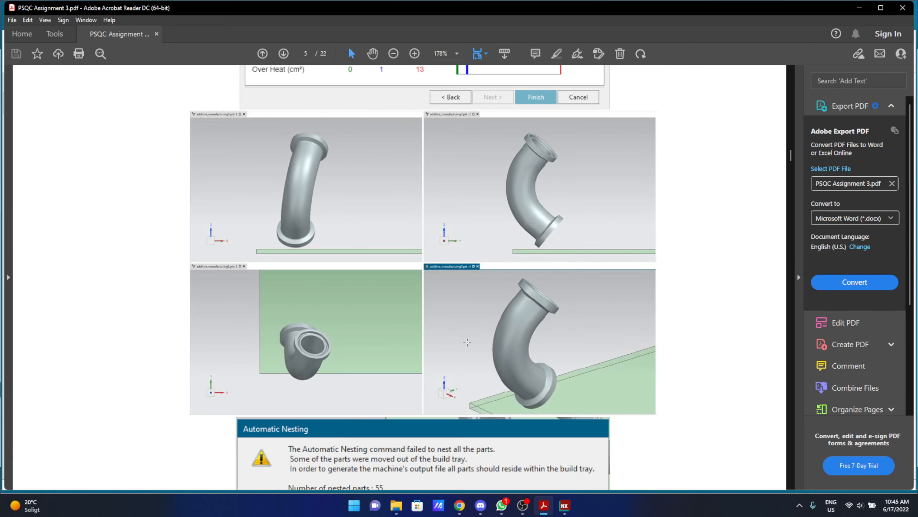
{"action": "scroll", "coordinate": [470, 347], "scroll_direction": "down", "scroll_amount": 13}
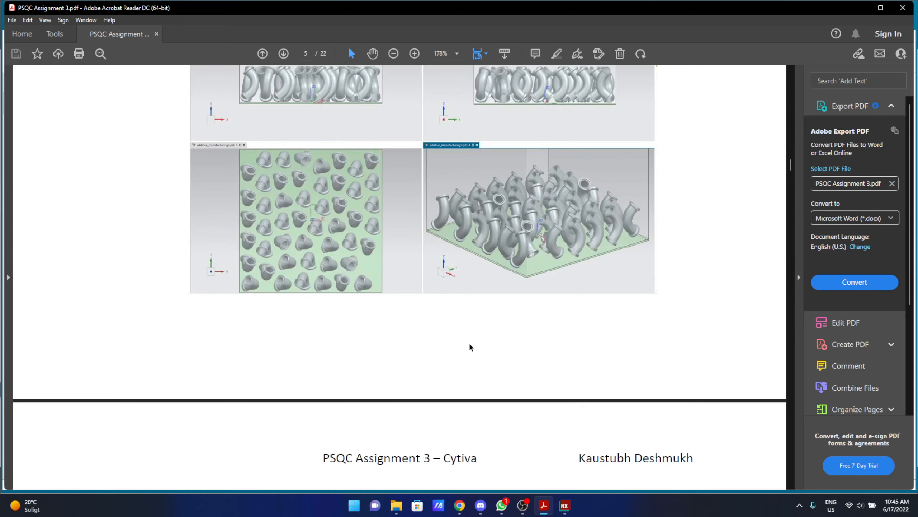
- Read the Conclusion's comparison plots for surface area, support volume, print time, overheating and nested parts, and its closing points
{"action": "scroll", "coordinate": [470, 347], "scroll_direction": "down", "scroll_amount": 5}
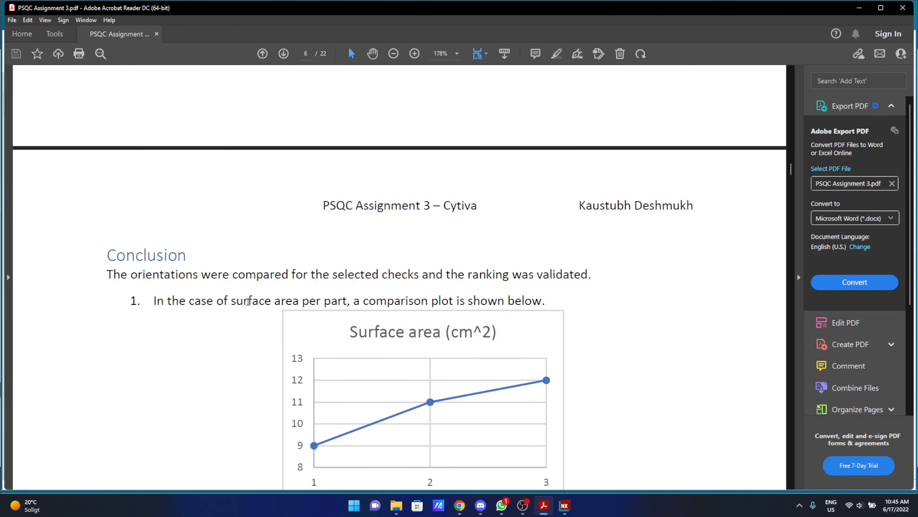
{"action": "scroll", "coordinate": [275, 319], "scroll_direction": "down", "scroll_amount": 2}
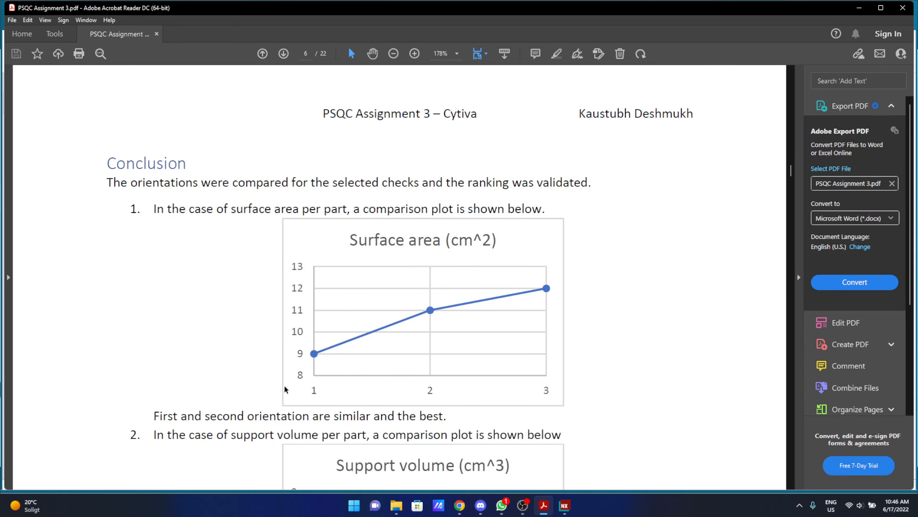
{"action": "scroll", "coordinate": [311, 353], "scroll_direction": "down", "scroll_amount": 13}
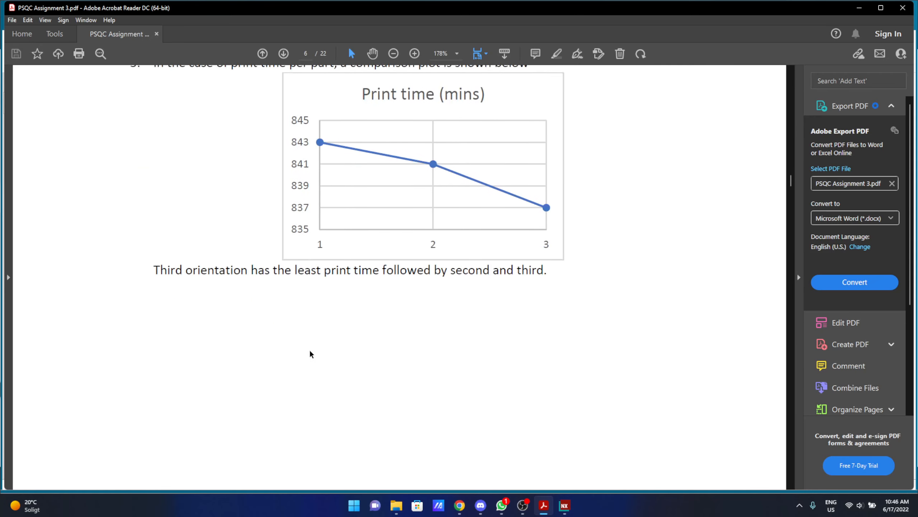
{"action": "scroll", "coordinate": [311, 354], "scroll_direction": "down", "scroll_amount": 15}
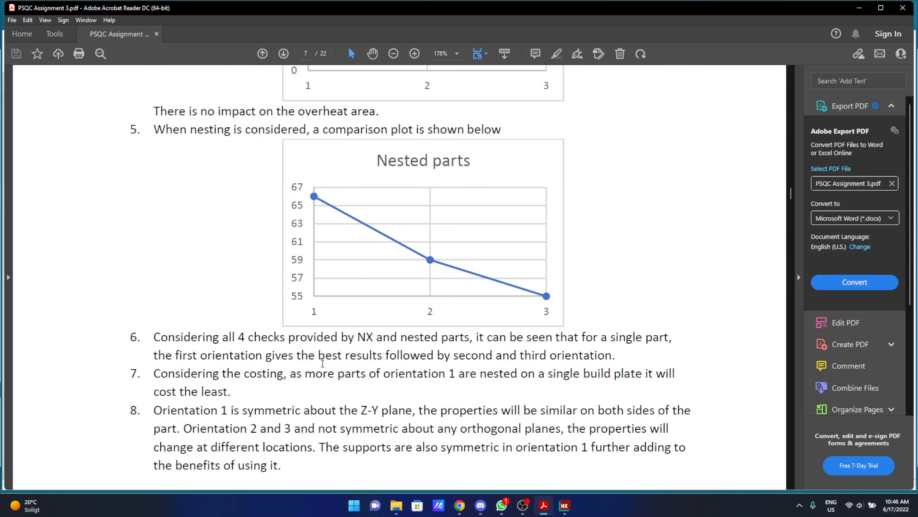
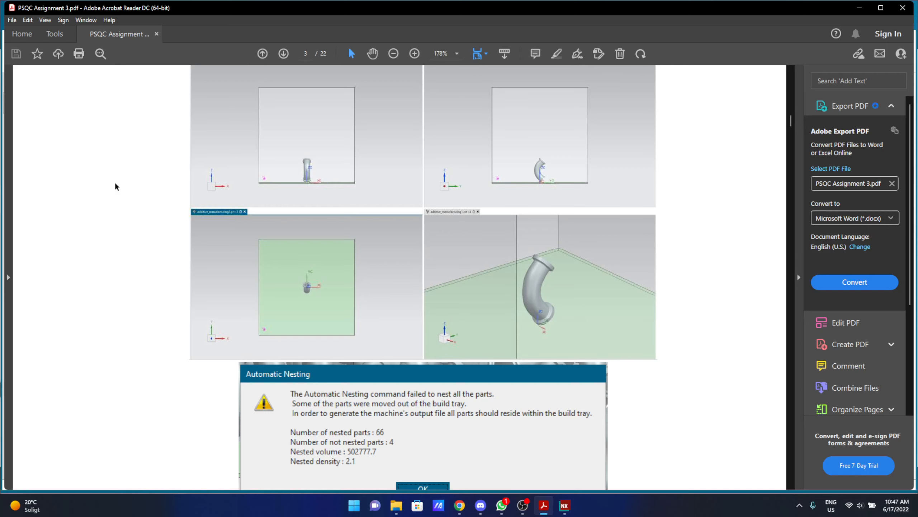
- Switch to NX and examine the elbow and its volume supports in additive_manufacturing6.prt from several angles
{"action": "left_click", "coordinate": [565, 505]}
{"action": "middle_click_drag", "start_coordinate": [593, 267], "coordinate": [638, 208]}
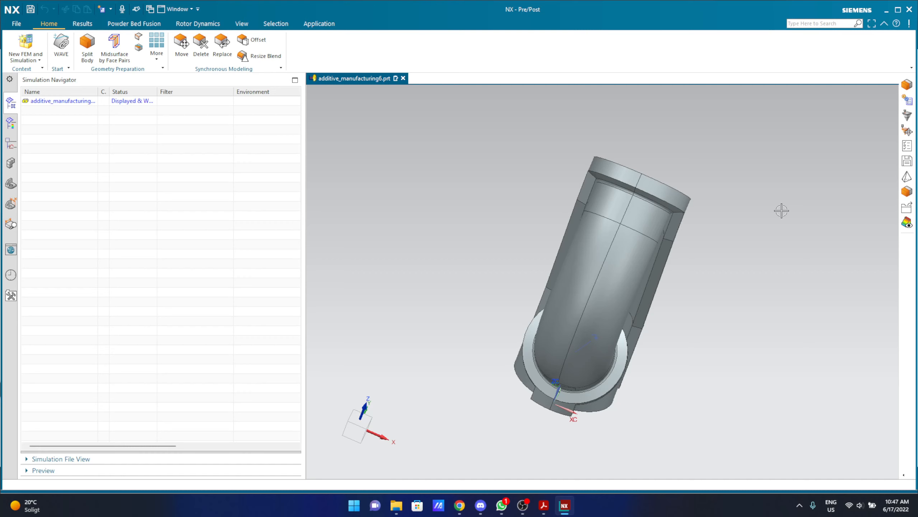
{"action": "middle_click_drag", "start_coordinate": [734, 270], "coordinate": [690, 271]}
{"action": "scroll", "coordinate": [691, 271], "scroll_direction": "up", "scroll_amount": 3}
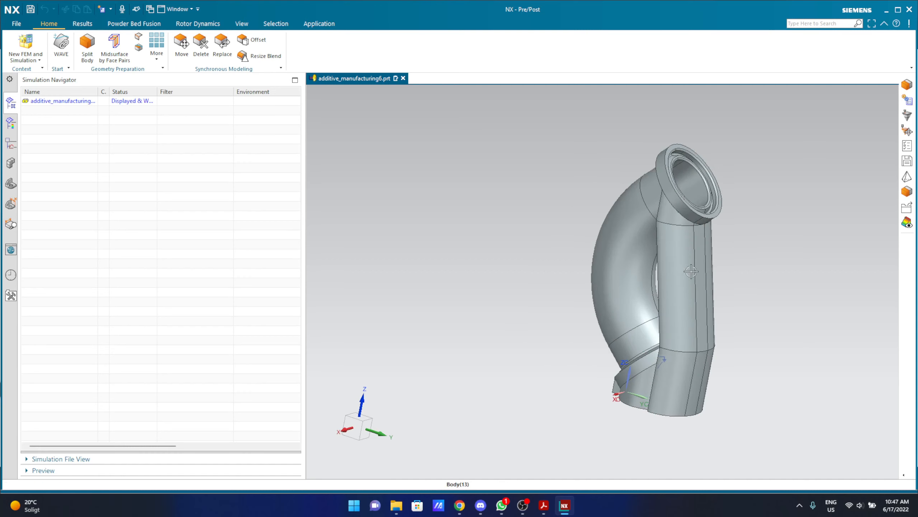
{"action": "left_click", "coordinate": [663, 209]}
{"action": "middle_click_drag", "start_coordinate": [802, 301], "coordinate": [752, 279]}
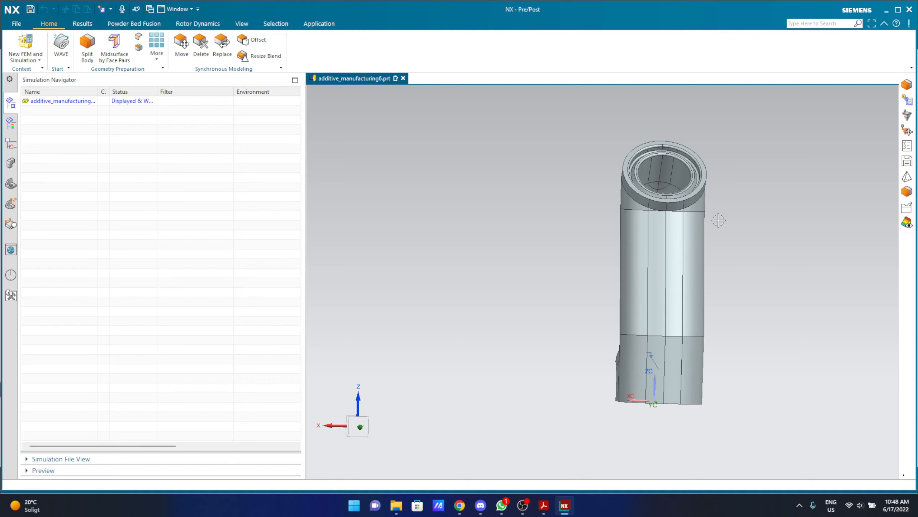
{"action": "middle_click_drag", "start_coordinate": [656, 263], "coordinate": [731, 254]}
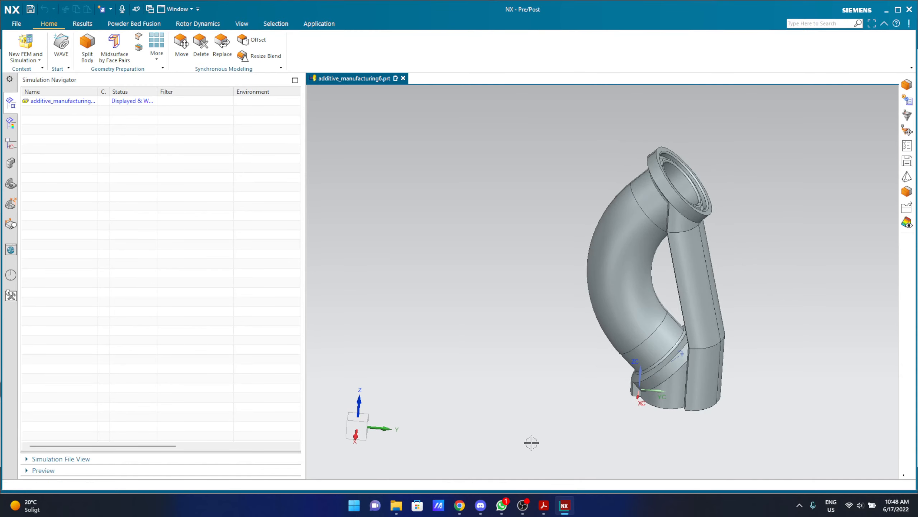
- Return to the PSQC Assignment 3 report and read the Task 2: Support strategy and part quality section on page 7
{"action": "left_click", "coordinate": [548, 509]}
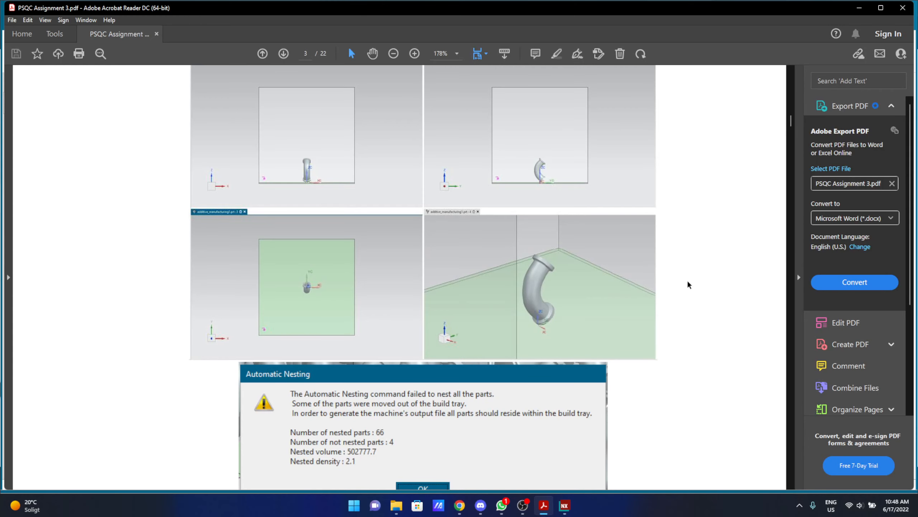
{"action": "scroll", "coordinate": [689, 285], "scroll_direction": "down", "scroll_amount": 10}
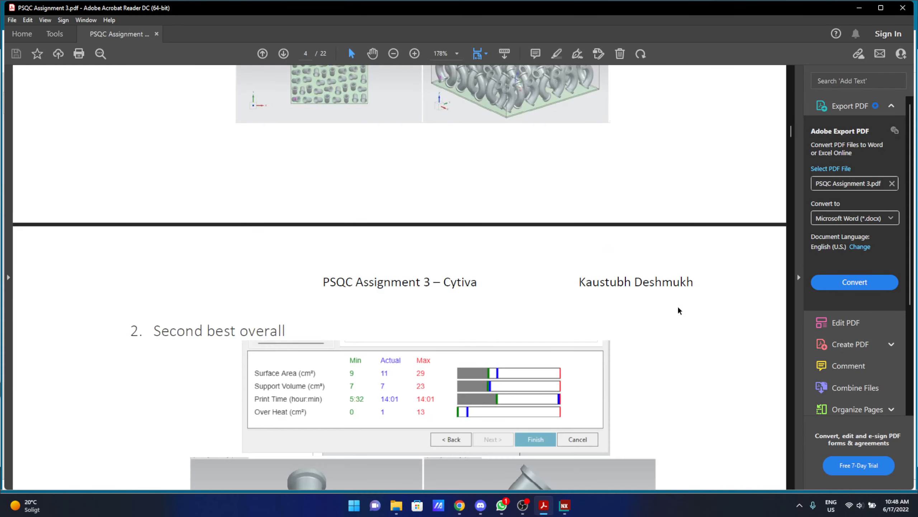
{"action": "scroll", "coordinate": [678, 310], "scroll_direction": "down", "scroll_amount": 10}
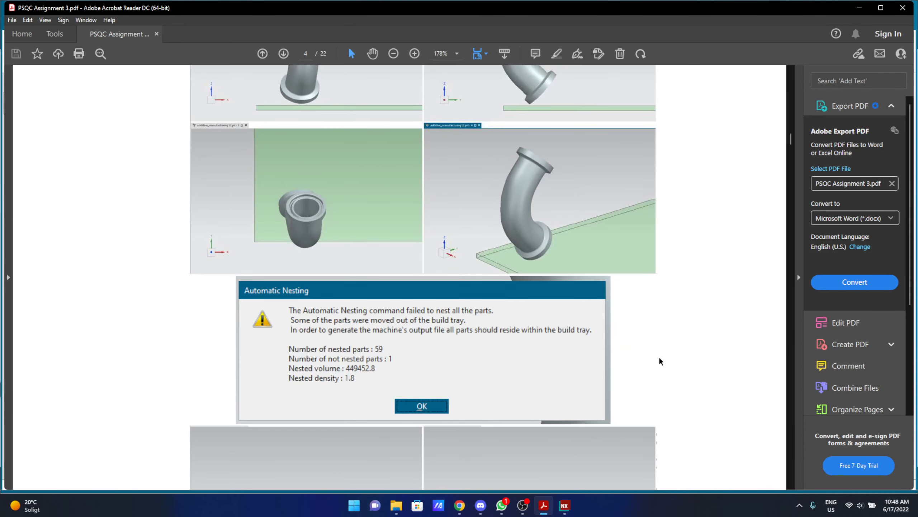
{"action": "scroll", "coordinate": [660, 361], "scroll_direction": "down", "scroll_amount": 10}
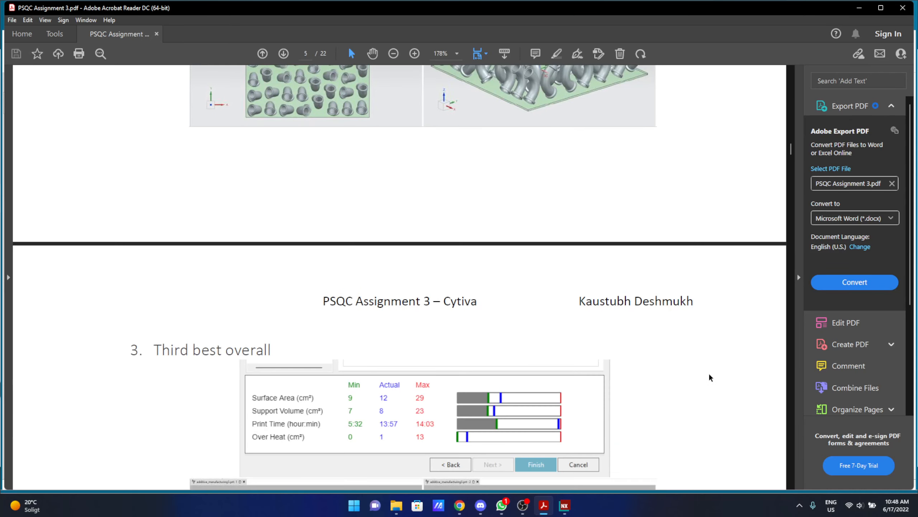
{"action": "scroll", "coordinate": [710, 378], "scroll_direction": "down", "scroll_amount": 10}
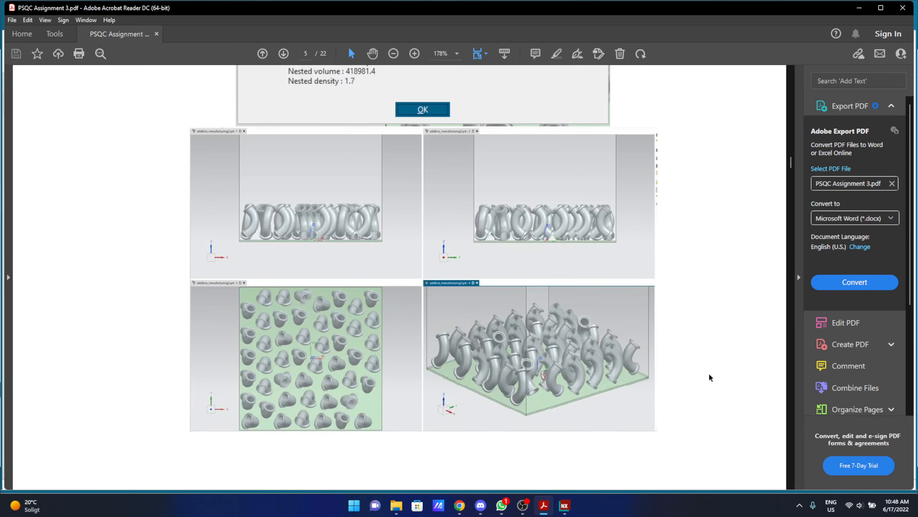
{"action": "scroll", "coordinate": [710, 378], "scroll_direction": "down", "scroll_amount": 10}
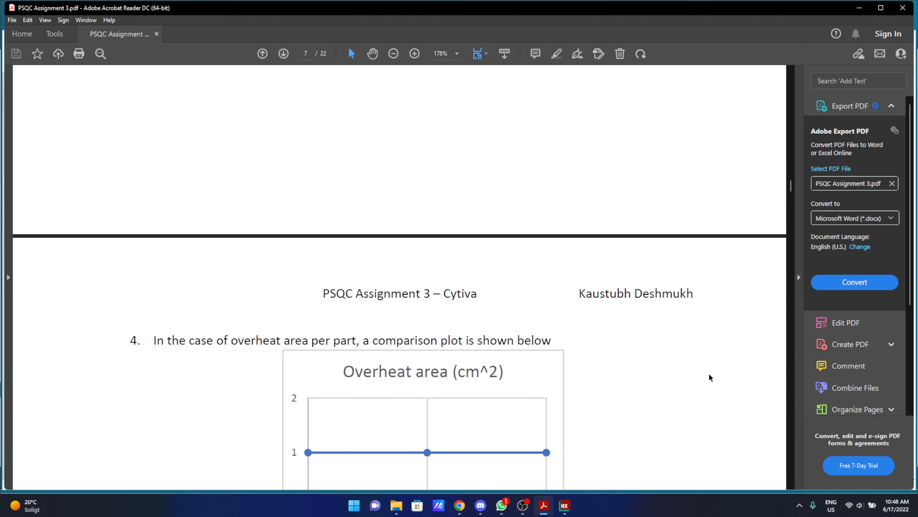
{"action": "scroll", "coordinate": [710, 377], "scroll_direction": "down", "scroll_amount": 10}
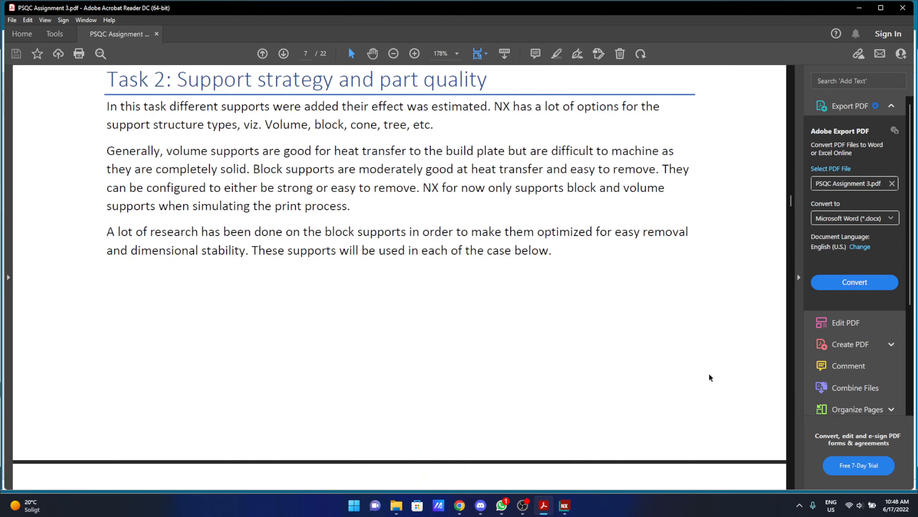
{"action": "scroll", "coordinate": [544, 280], "scroll_direction": "up", "scroll_amount": 2}
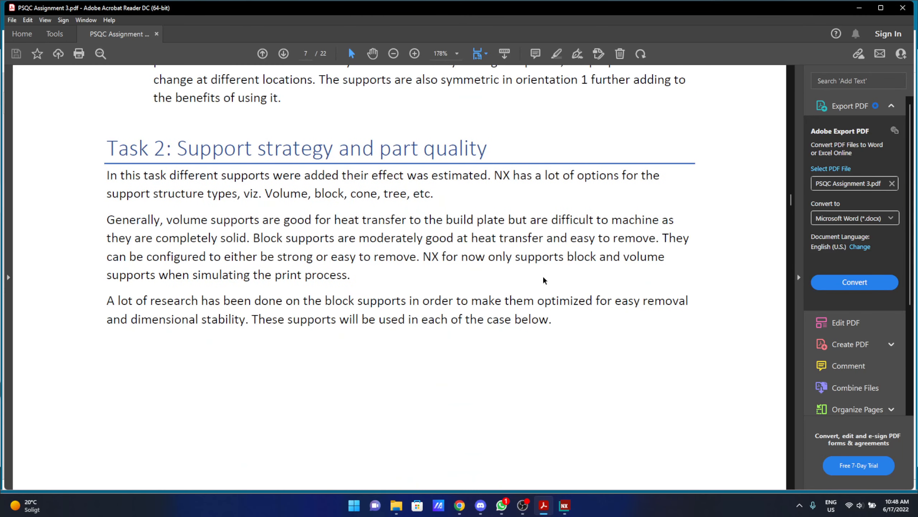
{"action": "scroll", "coordinate": [575, 357], "scroll_direction": "down", "scroll_amount": 3}
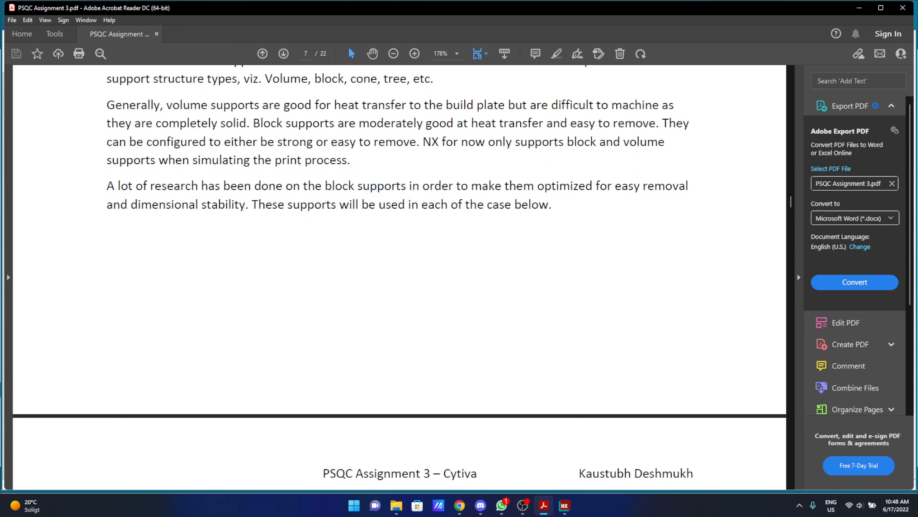
{"action": "scroll", "coordinate": [604, 272], "scroll_direction": "up", "scroll_amount": 3}
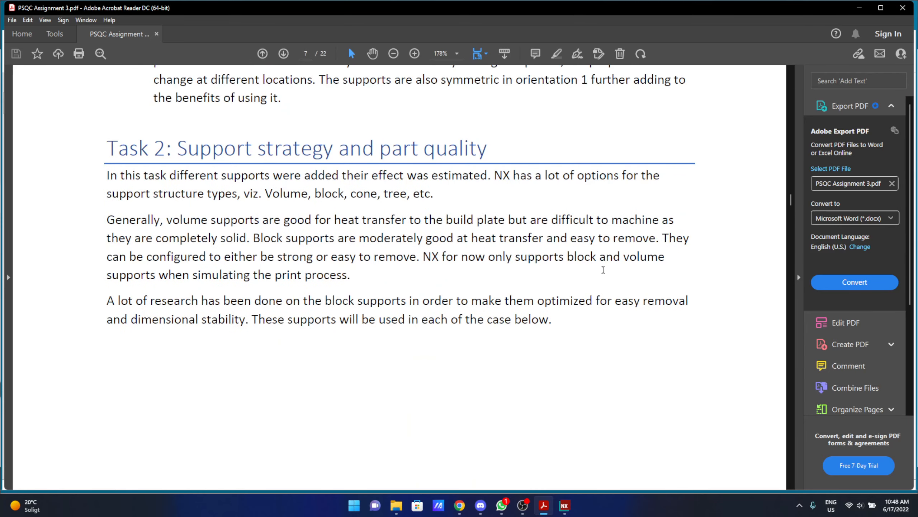
- Switch to NX and close additive_manufacturing6.prt together with its components
{"action": "left_click", "coordinate": [564, 506]}
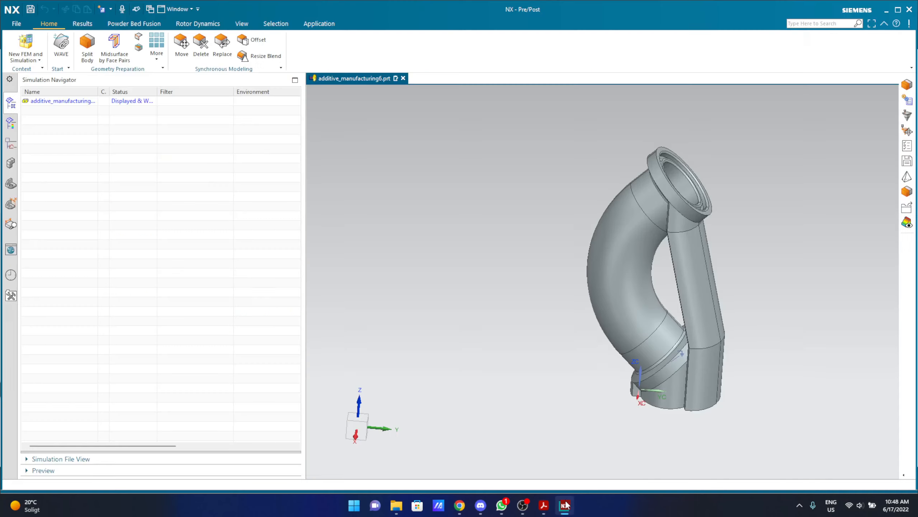
{"action": "left_click", "coordinate": [403, 79]}
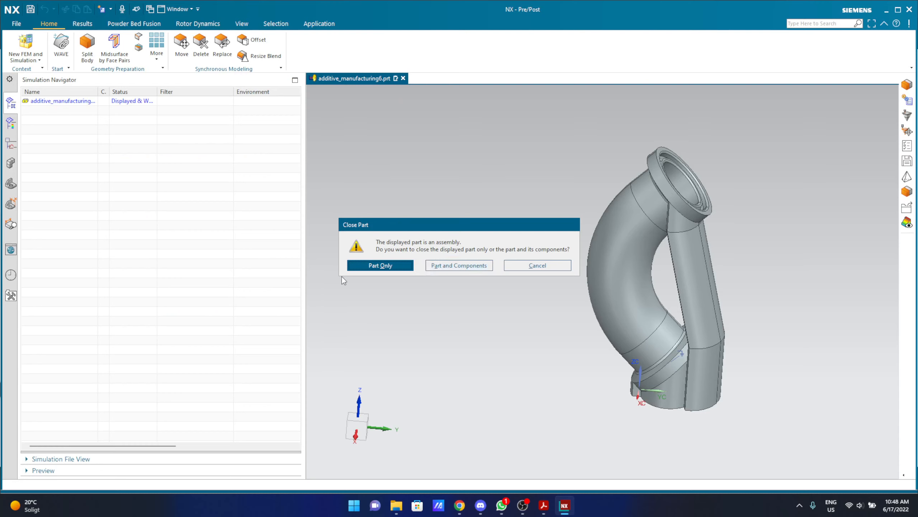
{"action": "left_click", "coordinate": [434, 267]}
{"action": "left_click", "coordinate": [455, 276]}
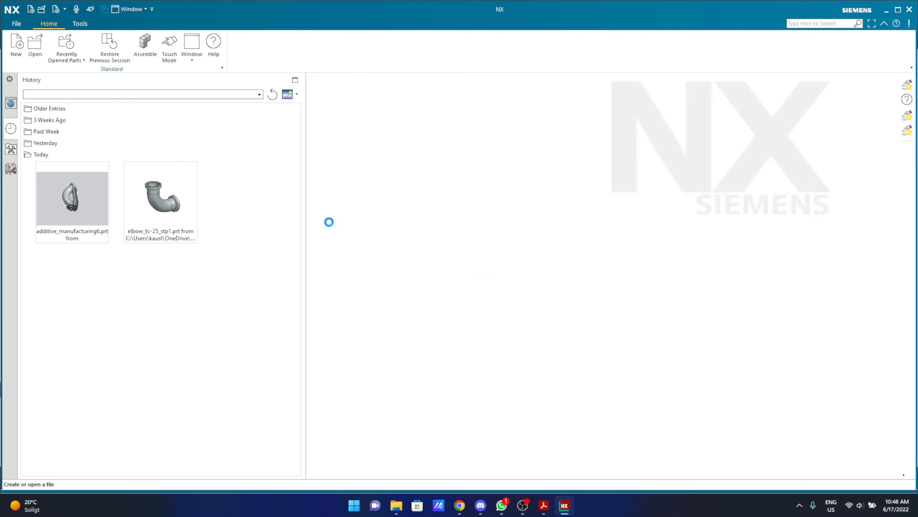
- Create an additive manufacturing file from the Empty Build Tray template in millimetres and choose STL-File Printer - Buildtray as its 3D printer
{"action": "key", "text": "ctrl+n"}
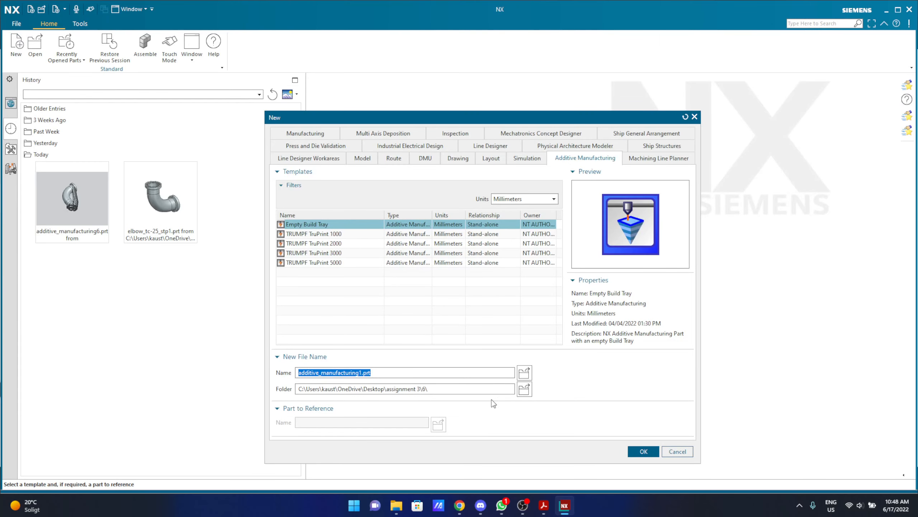
{"action": "left_click", "coordinate": [643, 451]}
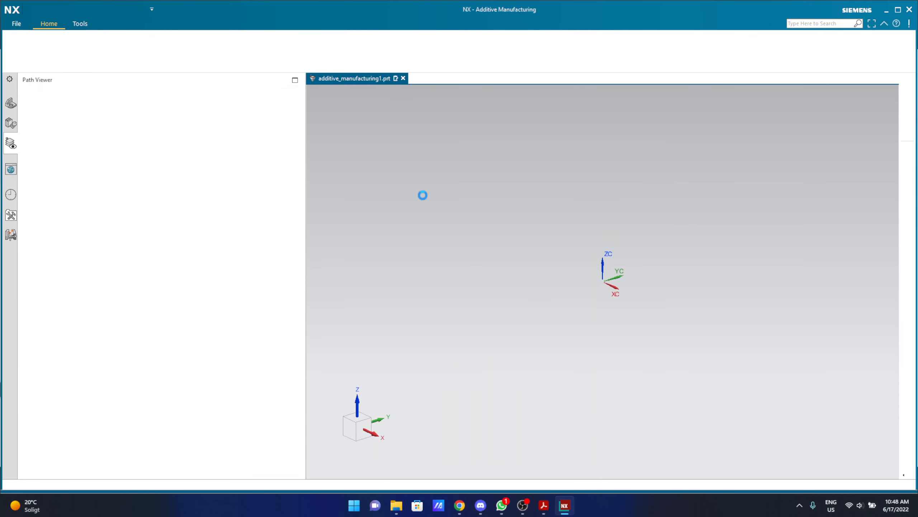
{"action": "key", "text": "Return"}
{"action": "left_click", "coordinate": [144, 118]}
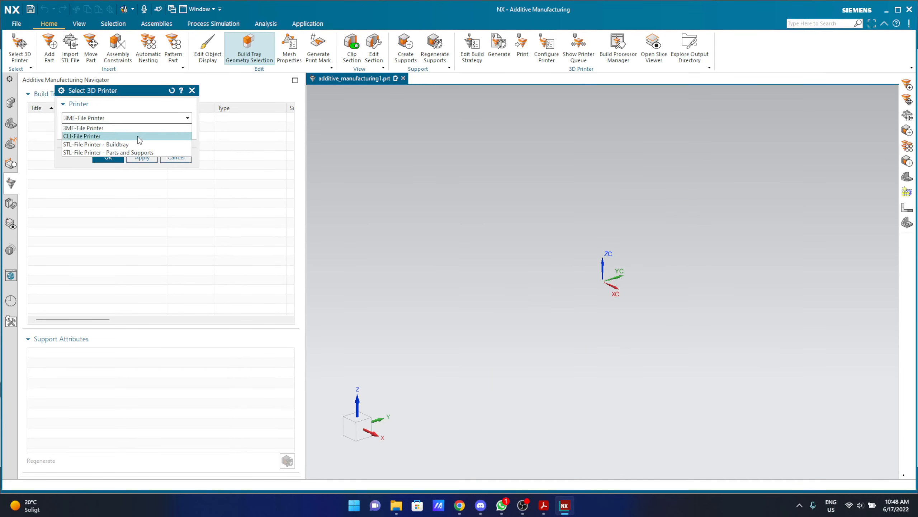
{"action": "left_click", "coordinate": [139, 144]}
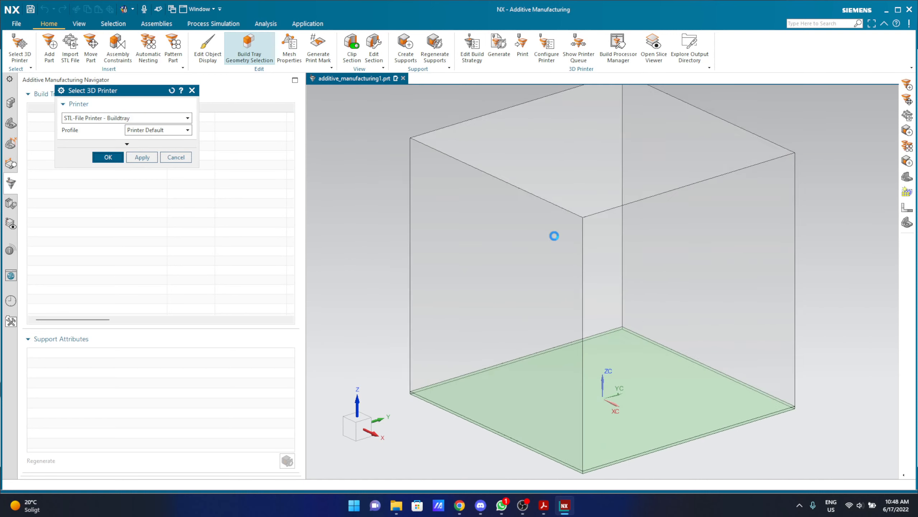
- Add one copy of elbow_tc-25_stp1.prt to the build tray, located at X 0, Y 0, Z 0
{"action": "left_click", "coordinate": [49, 46]}
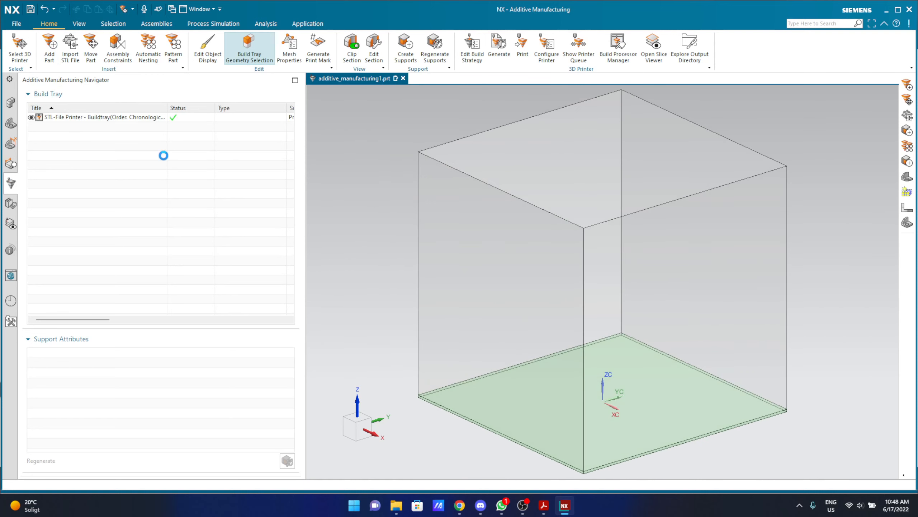
{"action": "left_click", "coordinate": [184, 136]}
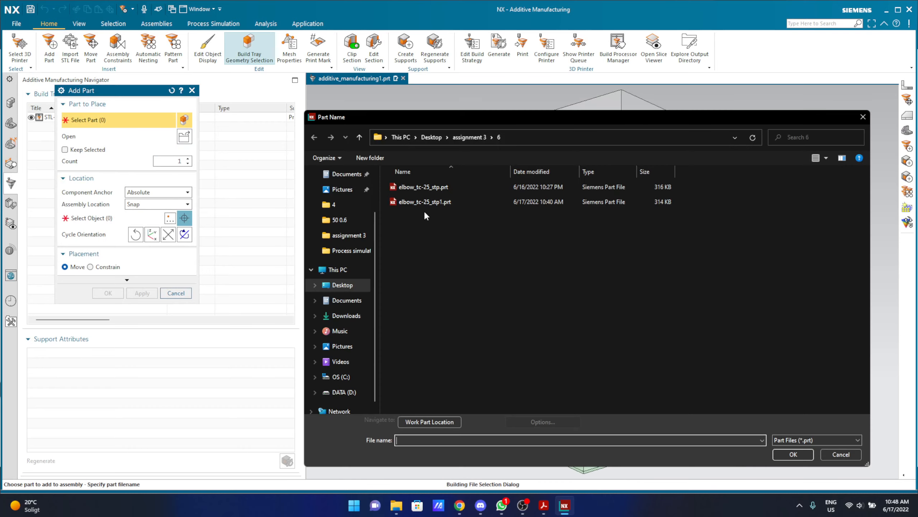
{"action": "left_click", "coordinate": [430, 202]}
{"action": "double_click", "coordinate": [430, 205]}
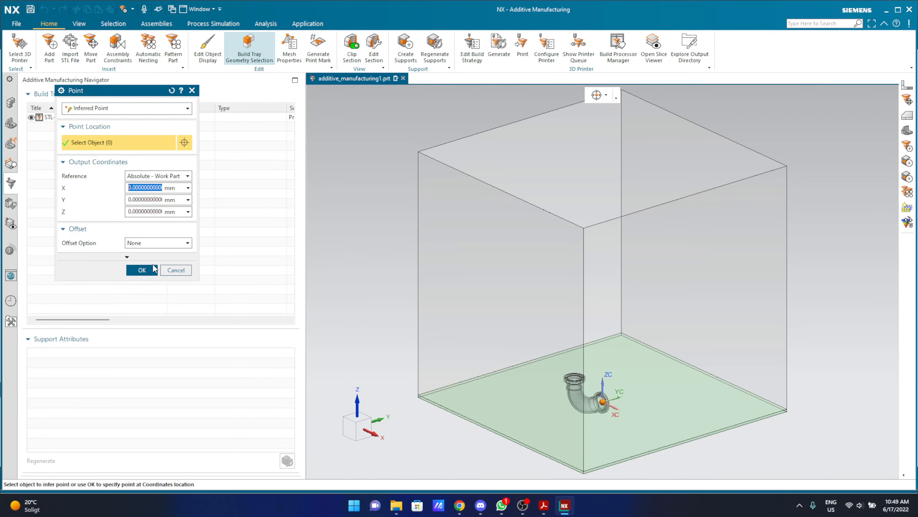
{"action": "left_click", "coordinate": [141, 270]}
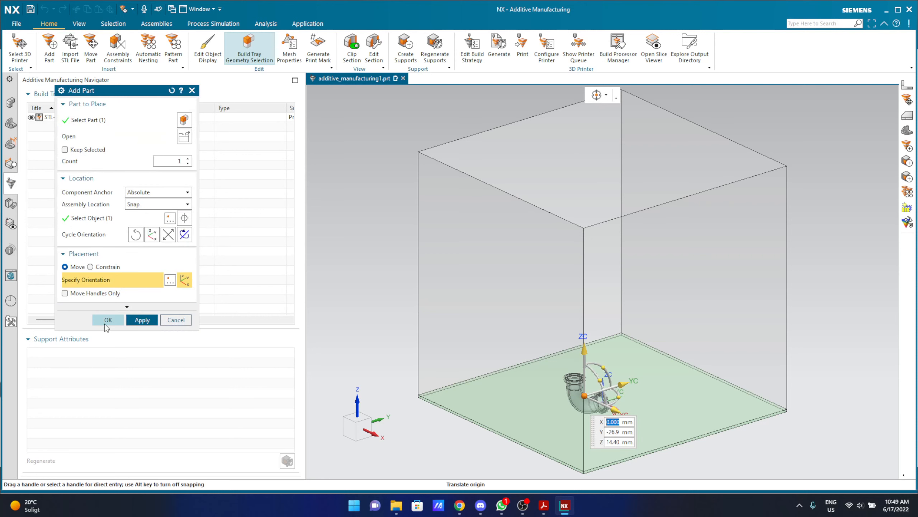
{"action": "left_click", "coordinate": [107, 319]}
{"action": "left_click", "coordinate": [388, 272]}
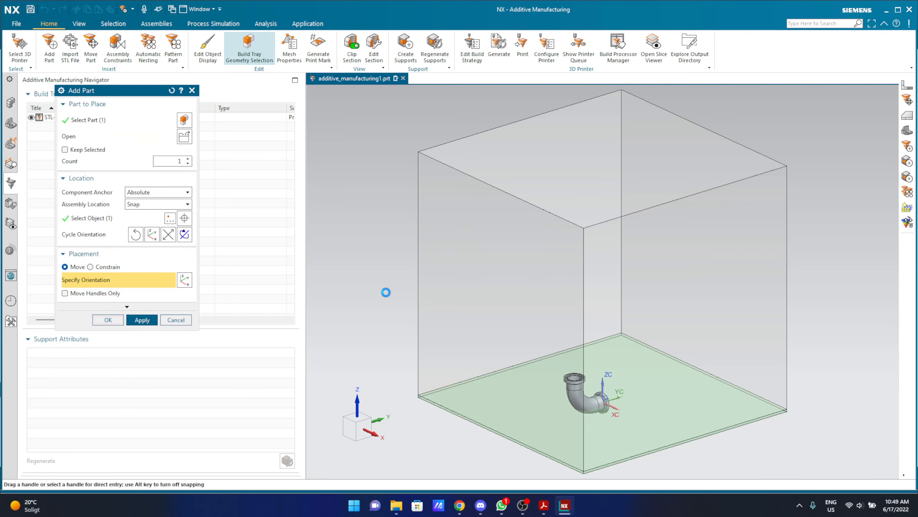
- Rotate the original elbow by -45° about the XC axis using Move Part's Dynamic motion
{"action": "left_click", "coordinate": [364, 427]}
{"action": "middle_click_drag", "start_coordinate": [584, 383], "coordinate": [526, 356], "text": "shift"}
{"action": "scroll", "coordinate": [525, 347], "scroll_direction": "up", "scroll_amount": 5}
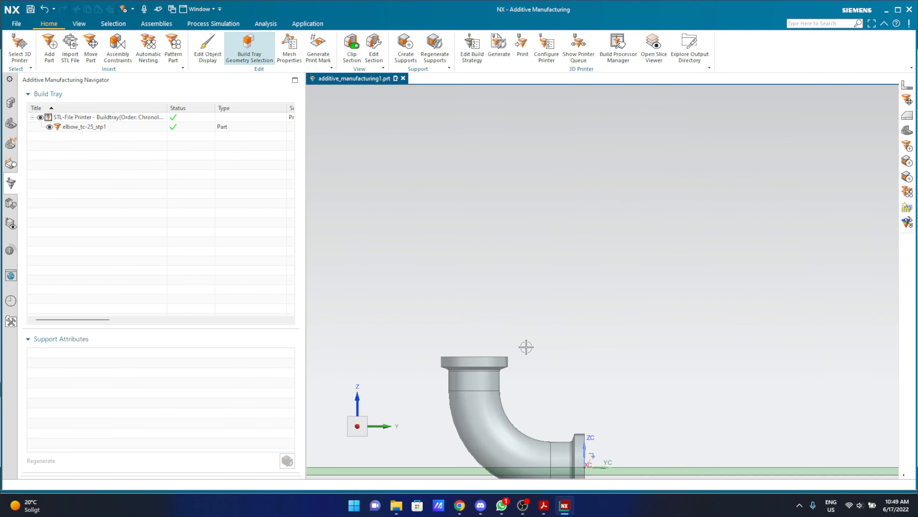
{"action": "scroll", "coordinate": [527, 347], "scroll_direction": "down", "scroll_amount": 3}
{"action": "middle_click_drag", "start_coordinate": [577, 388], "coordinate": [582, 343], "text": "shift"}
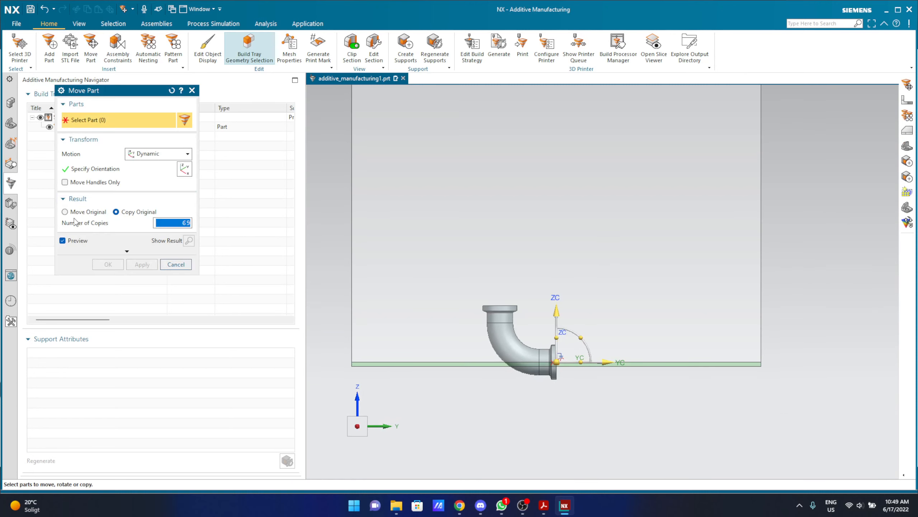
{"action": "left_click", "coordinate": [509, 335]}
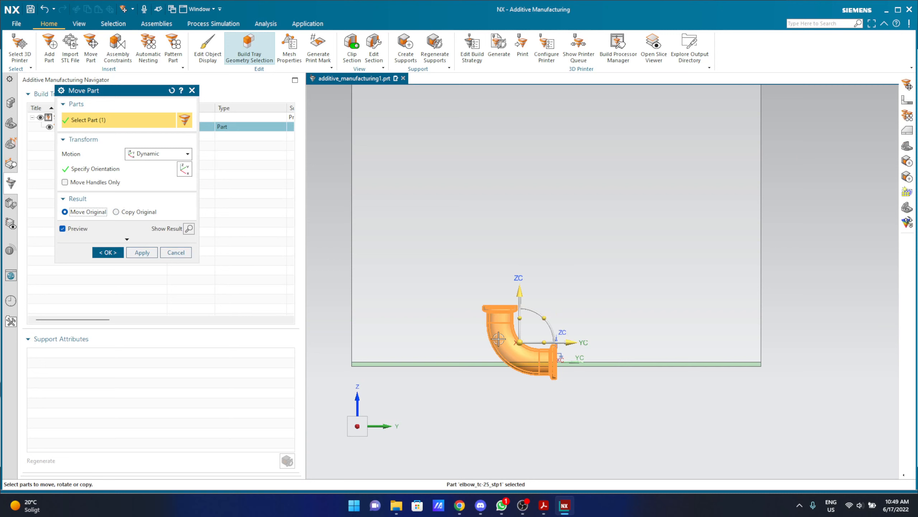
{"action": "left_click", "coordinate": [544, 318]}
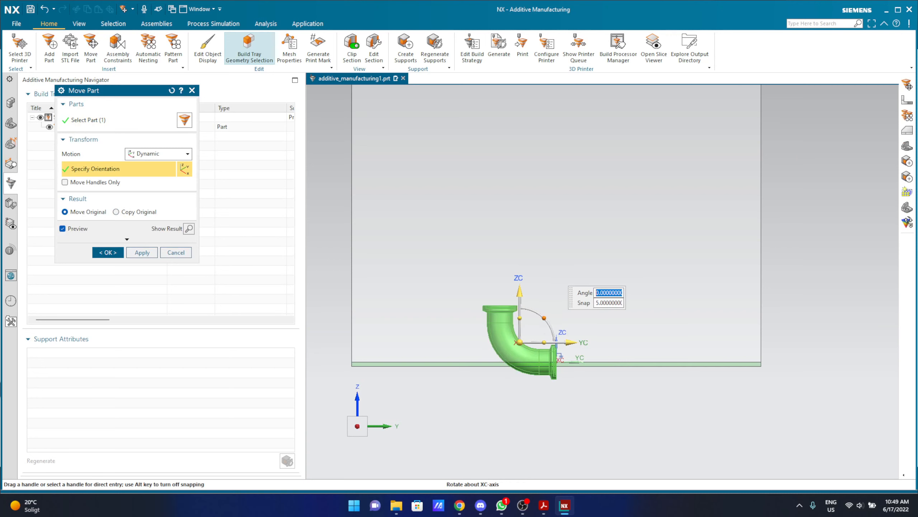
{"action": "left_click_drag", "start_coordinate": [545, 319], "coordinate": [549, 328]}
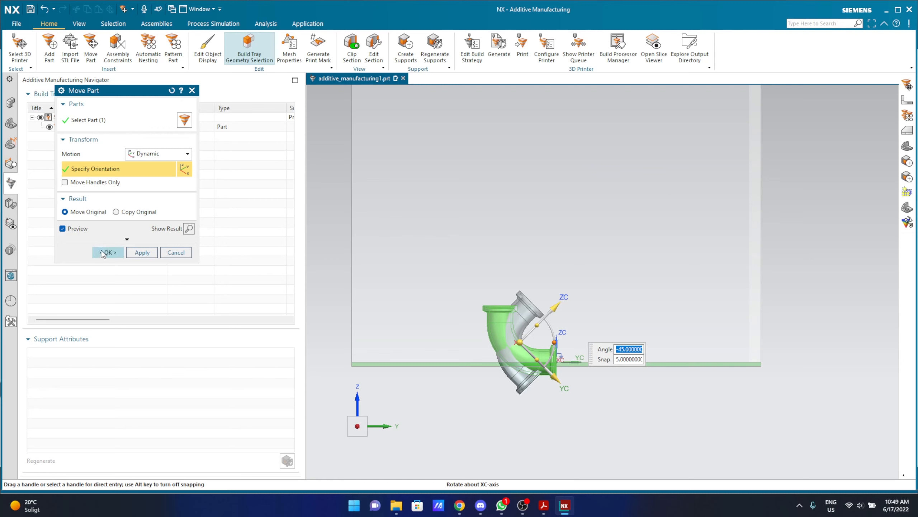
{"action": "left_click", "coordinate": [141, 252]}
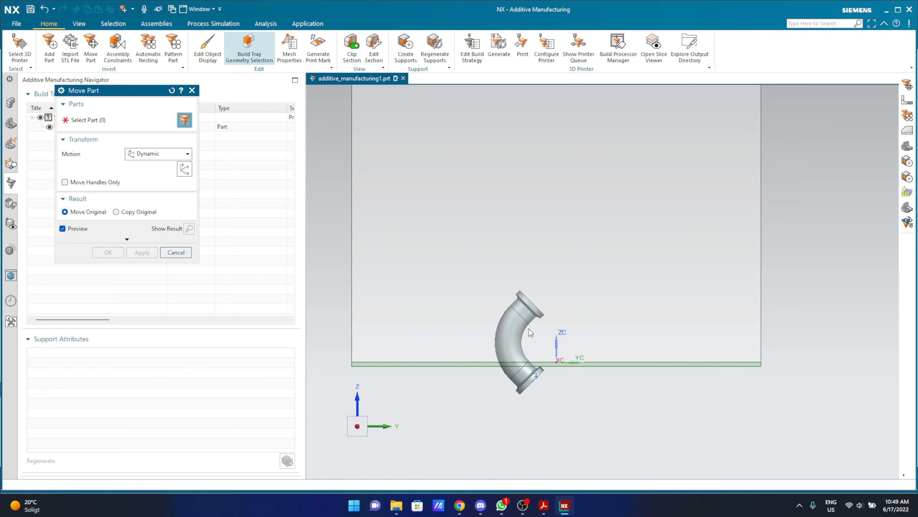
- Raise the rotated elbow along the ZC axis to Z 42.4 mm, above the build plate
{"action": "left_click", "coordinate": [515, 326]}
{"action": "left_click_drag", "start_coordinate": [519, 296], "coordinate": [532, 258]}
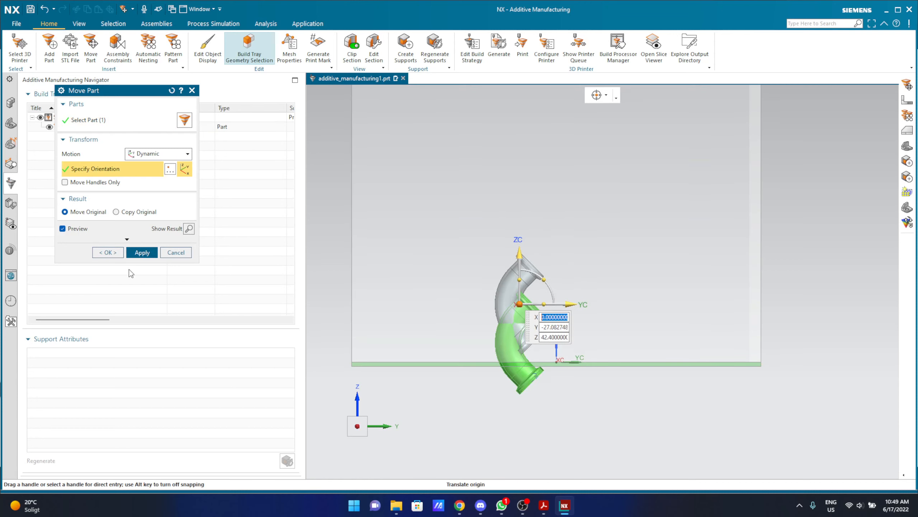
{"action": "left_click", "coordinate": [108, 252]}
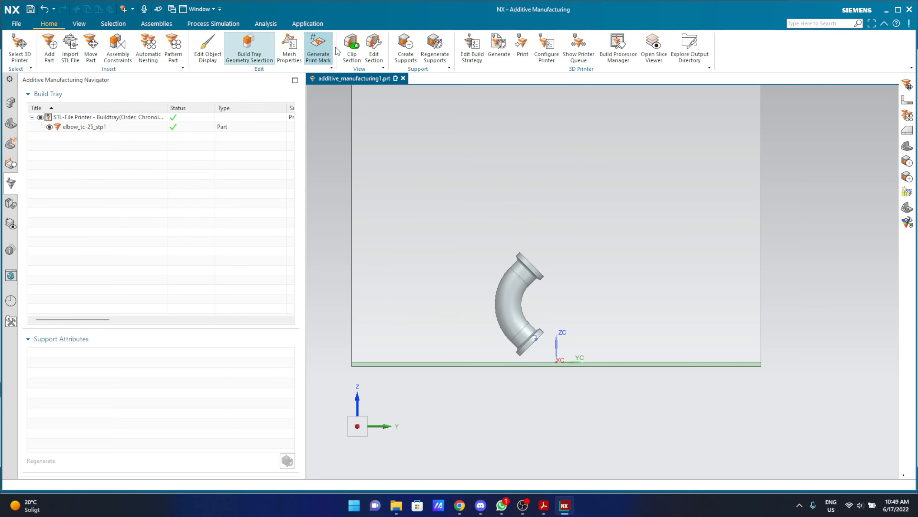
- Generate supports for the elbow with the Automatic method, keeping the platform filter at Keep All
{"action": "left_click", "coordinate": [406, 47]}
{"action": "scroll", "coordinate": [528, 311], "scroll_direction": "up", "scroll_amount": 5}
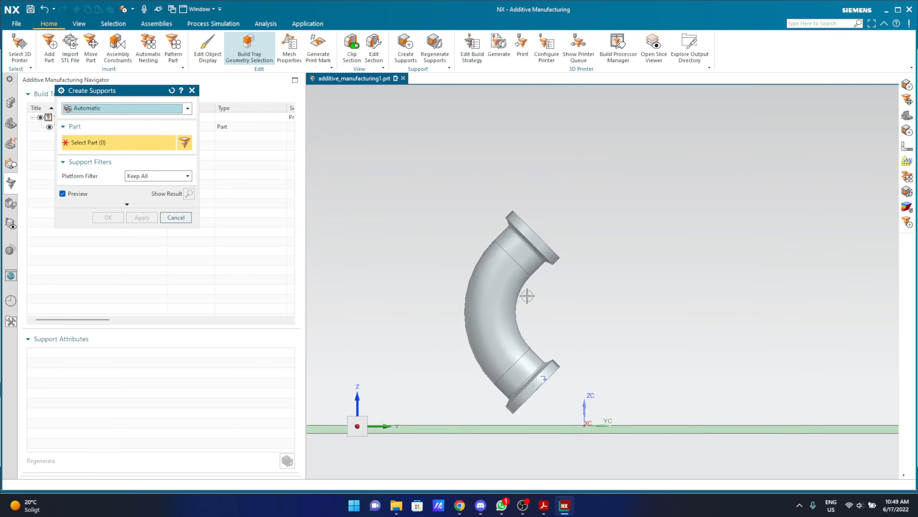
{"action": "mouse_move", "coordinate": [539, 297]}
{"action": "middle_mouse_down"}
{"action": "mouse_move", "coordinate": [488, 330]}
{"action": "mouse_move", "coordinate": [522, 299]}
{"action": "middle_mouse_up"}
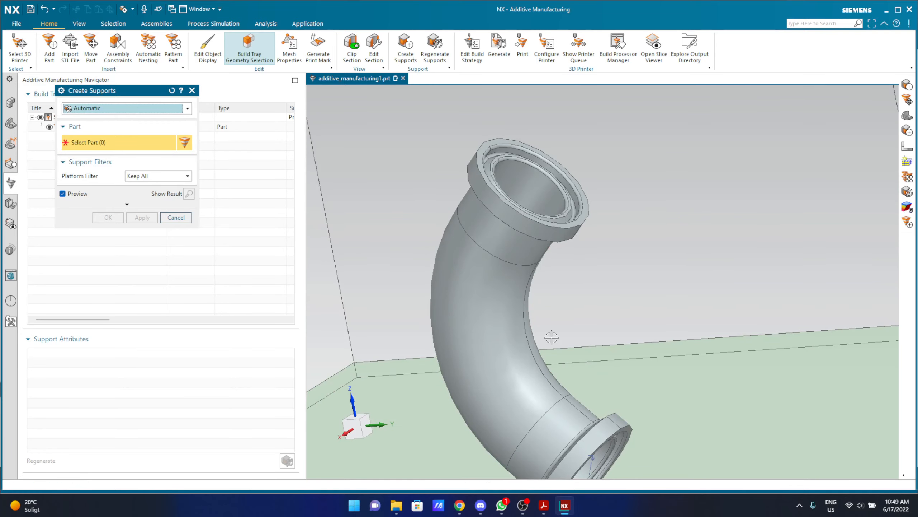
{"action": "mouse_move", "coordinate": [551, 334]}
{"action": "middle_mouse_down"}
{"action": "mouse_move", "coordinate": [547, 356]}
{"action": "mouse_move", "coordinate": [560, 350]}
{"action": "middle_mouse_up"}
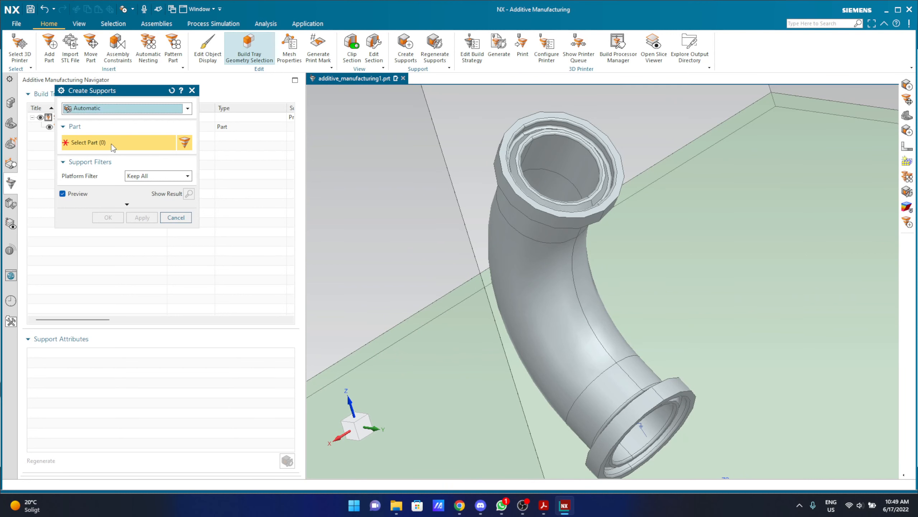
{"action": "left_click", "coordinate": [513, 300]}
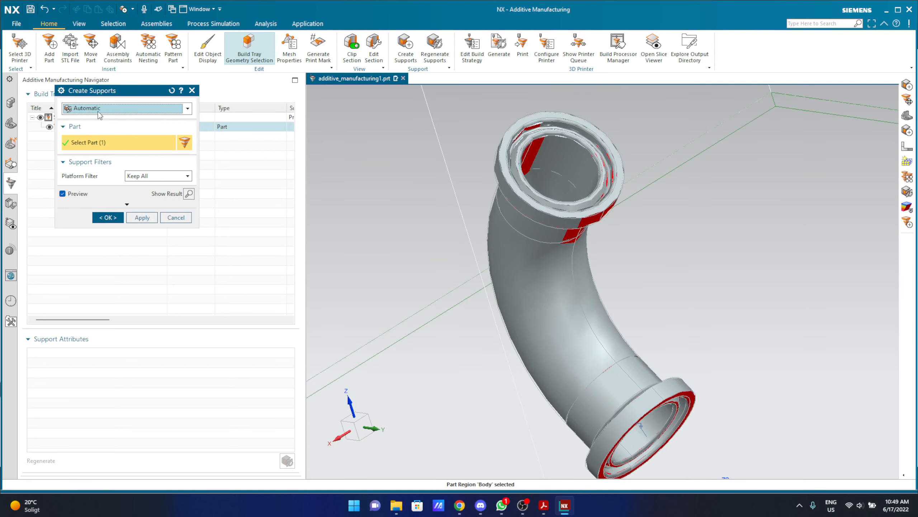
{"action": "left_click", "coordinate": [107, 217]}
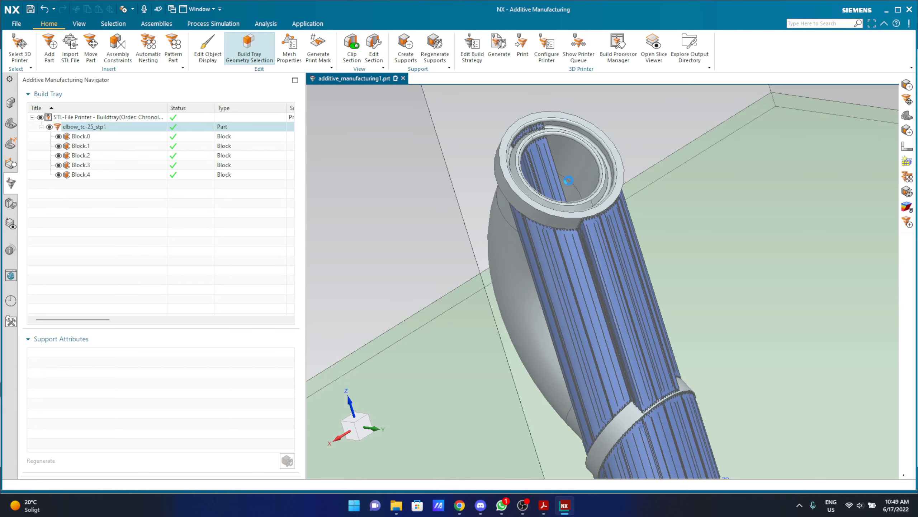
{"action": "scroll", "coordinate": [600, 308], "scroll_direction": "down", "scroll_amount": 3}
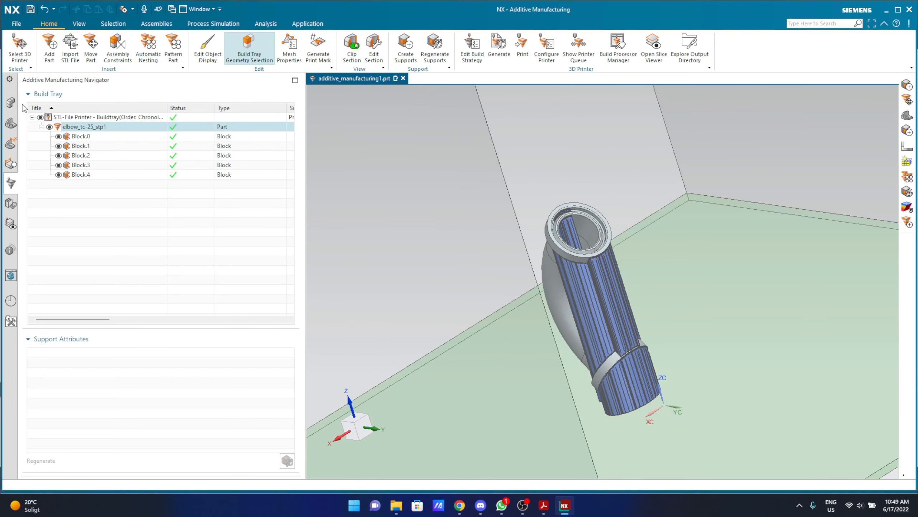
- Delete all the automatically generated block supports, Block.0 to Block.4, from the elbow
{"action": "left_click", "coordinate": [10, 102]}
{"action": "left_click", "coordinate": [11, 123]}
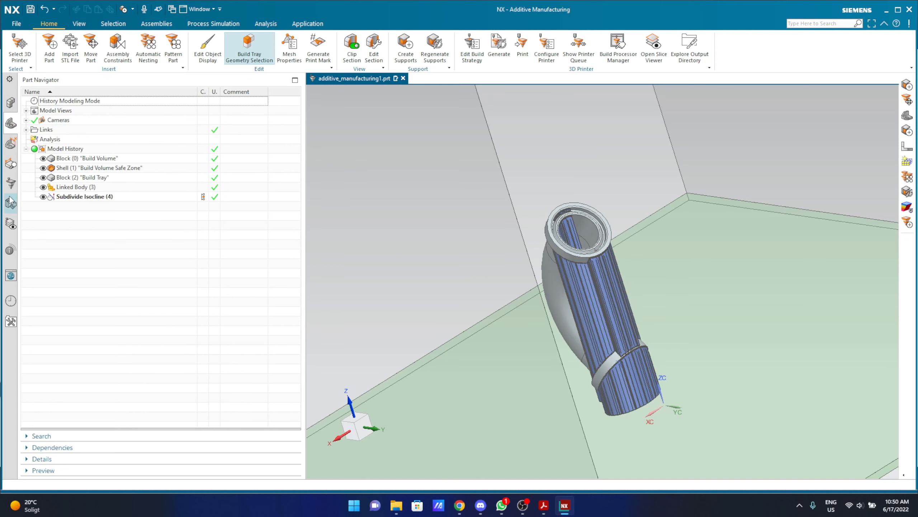
{"action": "left_click", "coordinate": [11, 183]}
{"action": "left_click", "coordinate": [74, 136]}
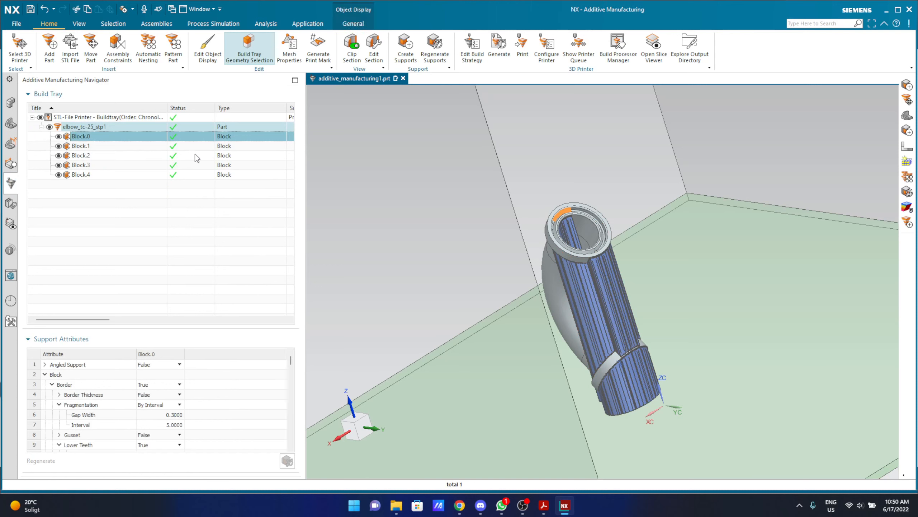
{"action": "key", "text": "Delete"}
{"action": "key", "text": "Delete"}
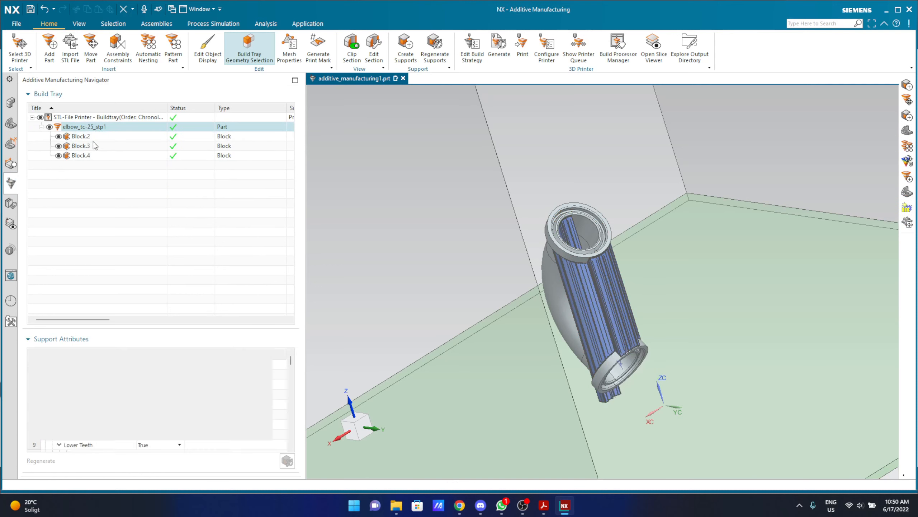
{"action": "key", "text": "Delete"}
{"action": "key", "text": "Delete"}
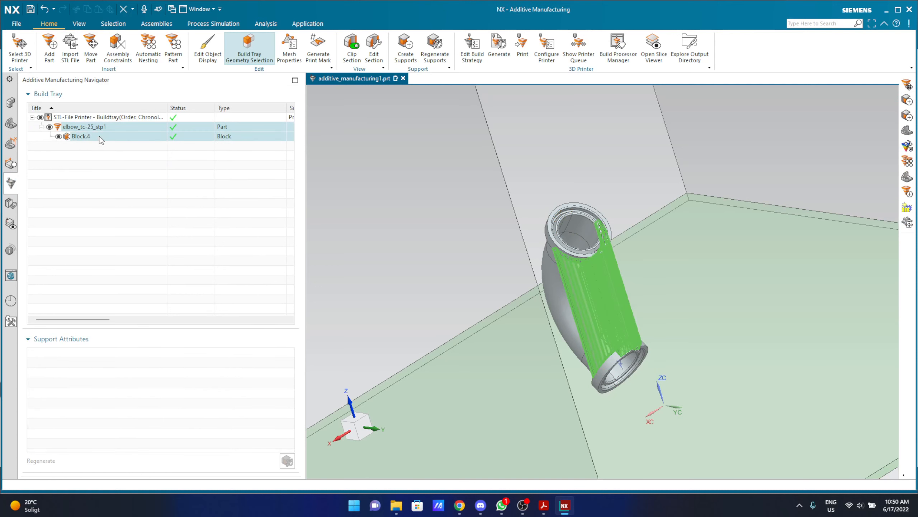
{"action": "key", "text": "Delete"}
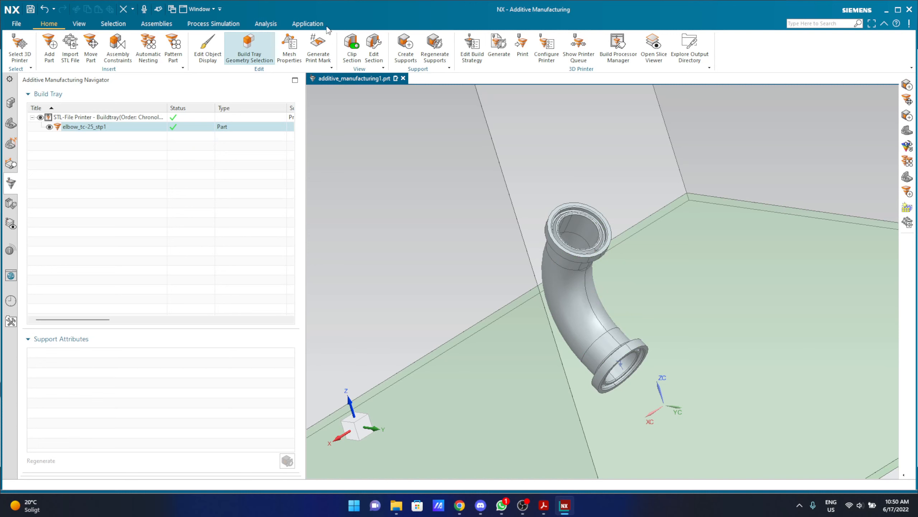
- Set support creation to Manual with the Block type and pick the elbow as the part
{"action": "left_click", "coordinate": [406, 47]}
{"action": "left_click", "coordinate": [143, 109]}
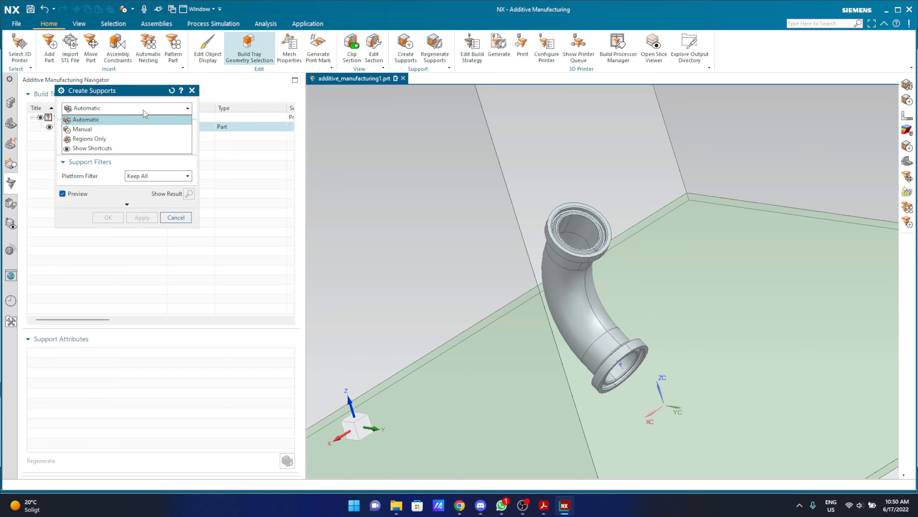
{"action": "left_click", "coordinate": [126, 124]}
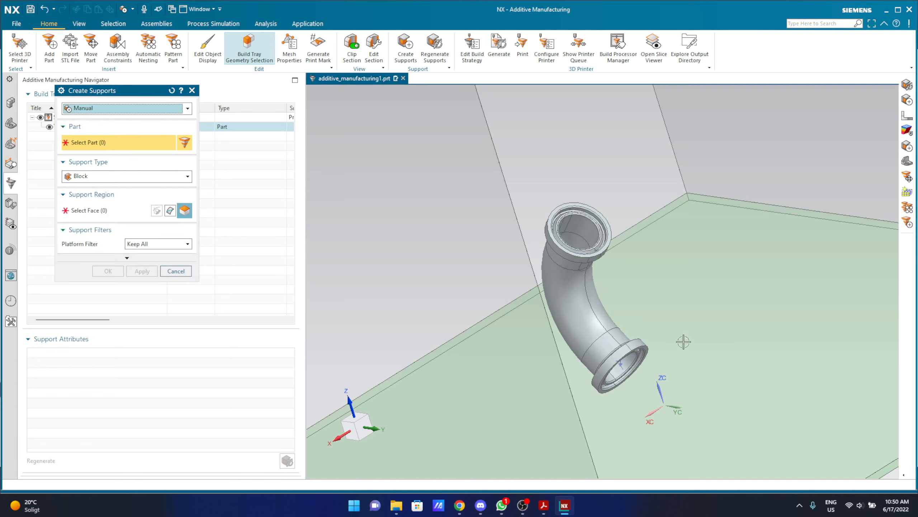
{"action": "left_click", "coordinate": [564, 304]}
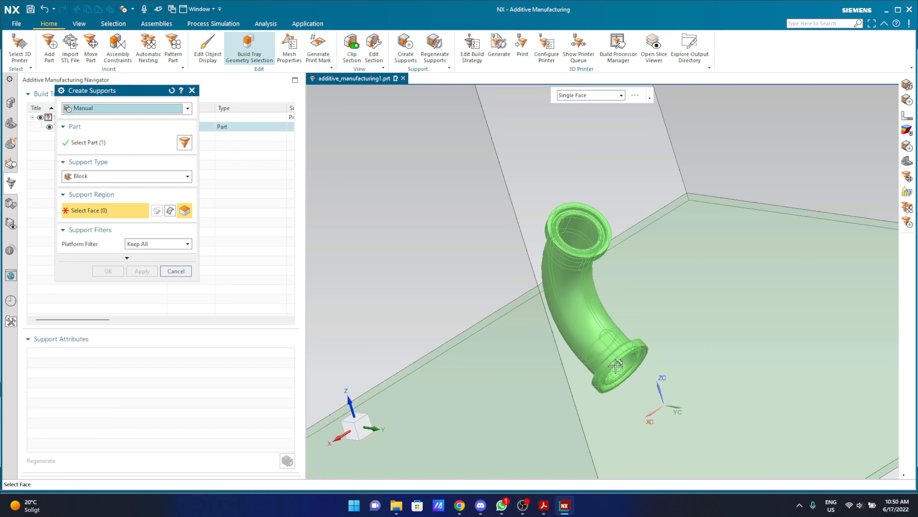
- Add four outer faces on the underside of the elbow's lower end to the support region
{"action": "middle_click_drag", "start_coordinate": [616, 367], "coordinate": [629, 318]}
{"action": "scroll", "coordinate": [598, 413], "scroll_direction": "up", "scroll_amount": 5}
{"action": "scroll", "coordinate": [571, 401], "scroll_direction": "up", "scroll_amount": 4}
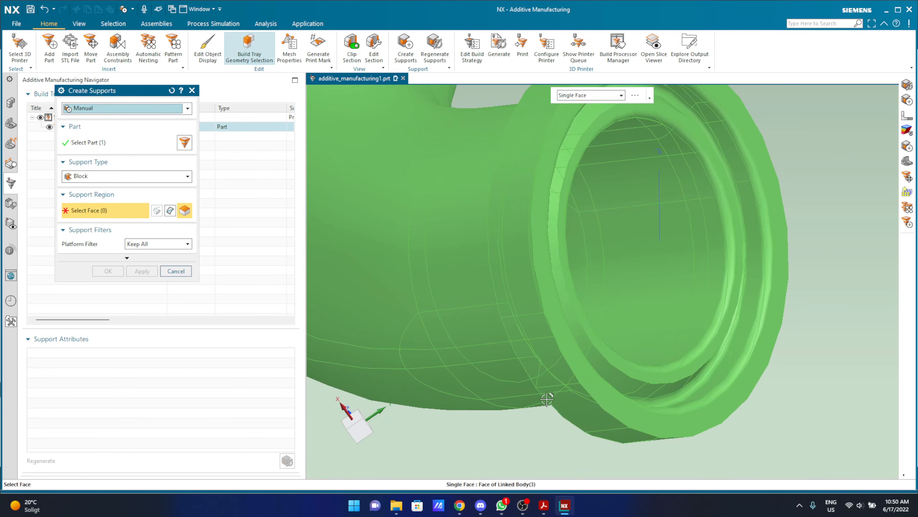
{"action": "scroll", "coordinate": [556, 390], "scroll_direction": "down", "scroll_amount": 7}
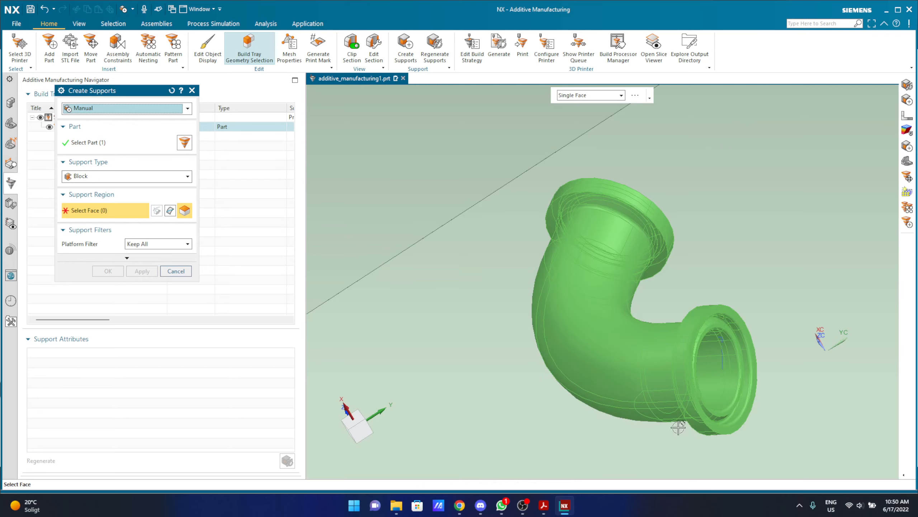
{"action": "middle_click_drag", "start_coordinate": [679, 427], "coordinate": [660, 299]}
{"action": "scroll", "coordinate": [618, 242], "scroll_direction": "up", "scroll_amount": 3}
{"action": "scroll", "coordinate": [618, 242], "scroll_direction": "up", "scroll_amount": 2}
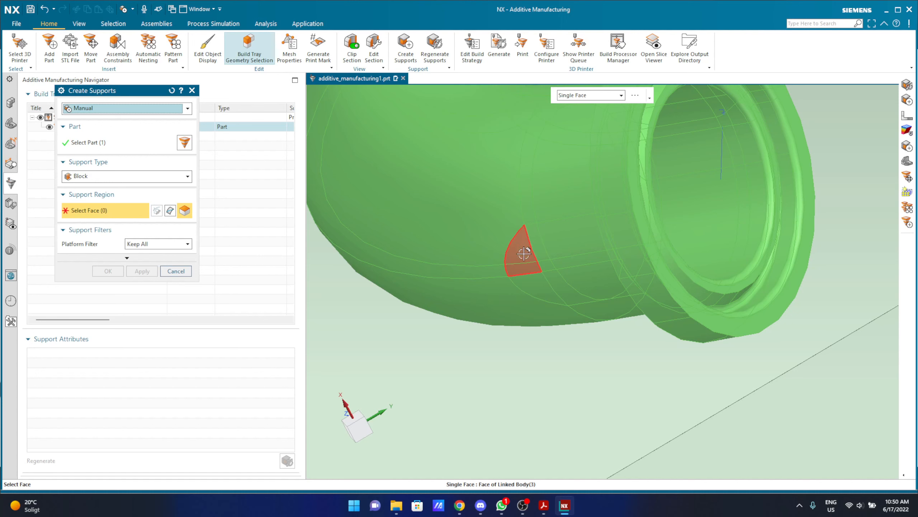
{"action": "left_click", "coordinate": [578, 235]}
{"action": "left_click", "coordinate": [581, 284]}
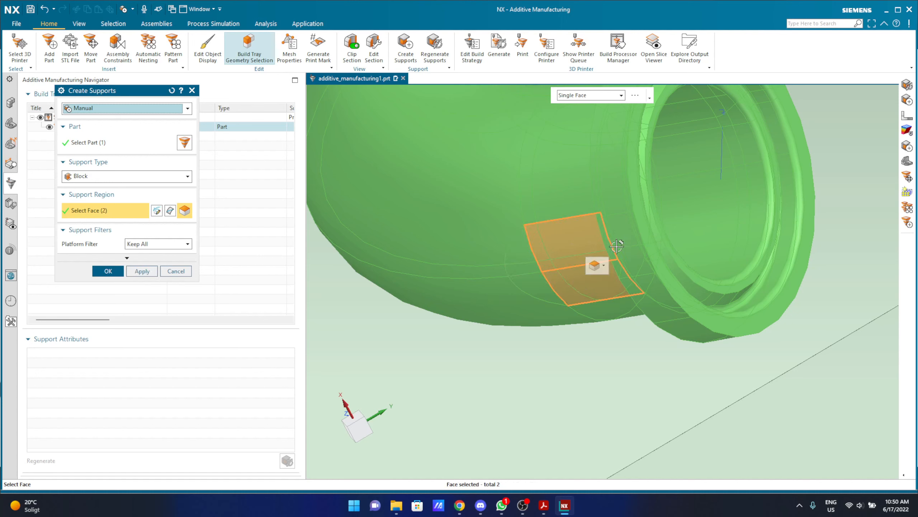
{"action": "left_click", "coordinate": [619, 227]}
{"action": "left_click", "coordinate": [659, 293]}
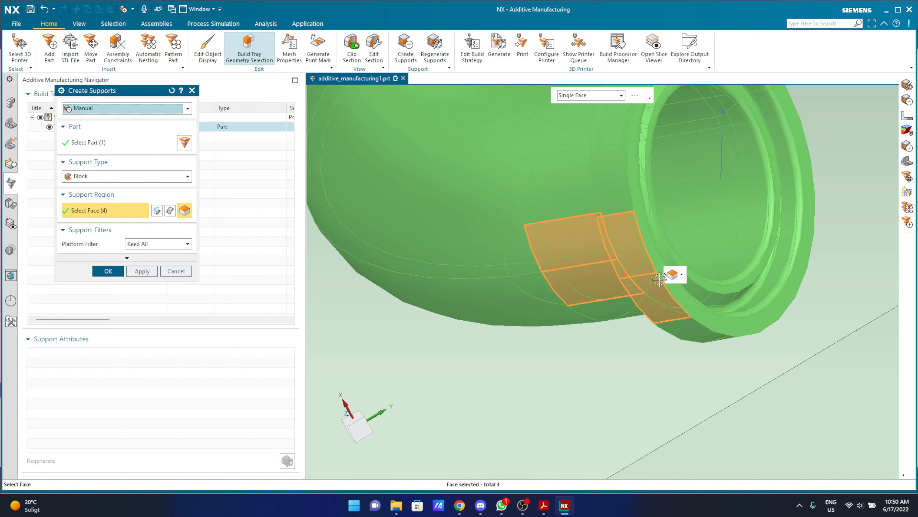
- Add two upper bore faces and two ring-shaped end faces at the lower opening, and create the block support
{"action": "mouse_move", "coordinate": [662, 275]}
{"action": "middle_mouse_down"}
{"action": "mouse_move", "coordinate": [646, 285]}
{"action": "mouse_move", "coordinate": [654, 273]}
{"action": "middle_mouse_up"}
{"action": "scroll", "coordinate": [652, 276], "scroll_direction": "up", "scroll_amount": 3}
{"action": "scroll", "coordinate": [652, 276], "scroll_direction": "down", "scroll_amount": 6}
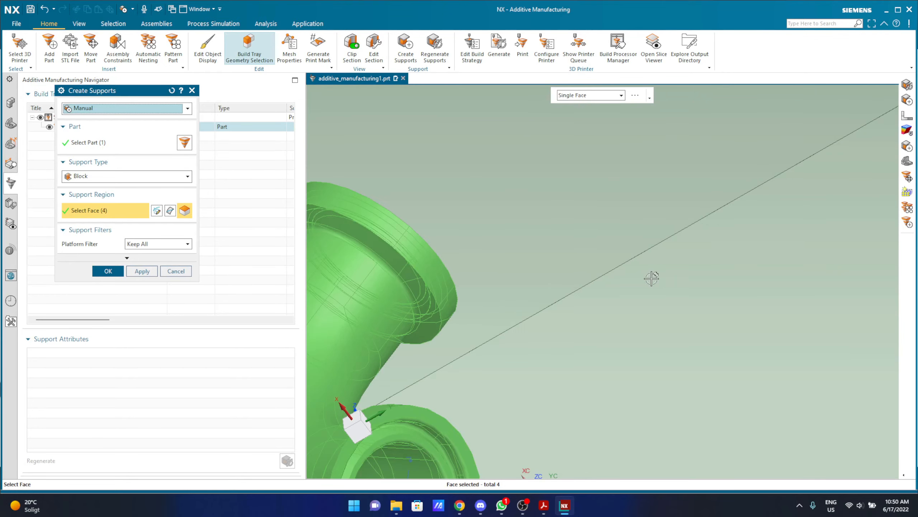
{"action": "scroll", "coordinate": [600, 372], "scroll_direction": "up", "scroll_amount": 4}
{"action": "scroll", "coordinate": [597, 265], "scroll_direction": "up", "scroll_amount": 3}
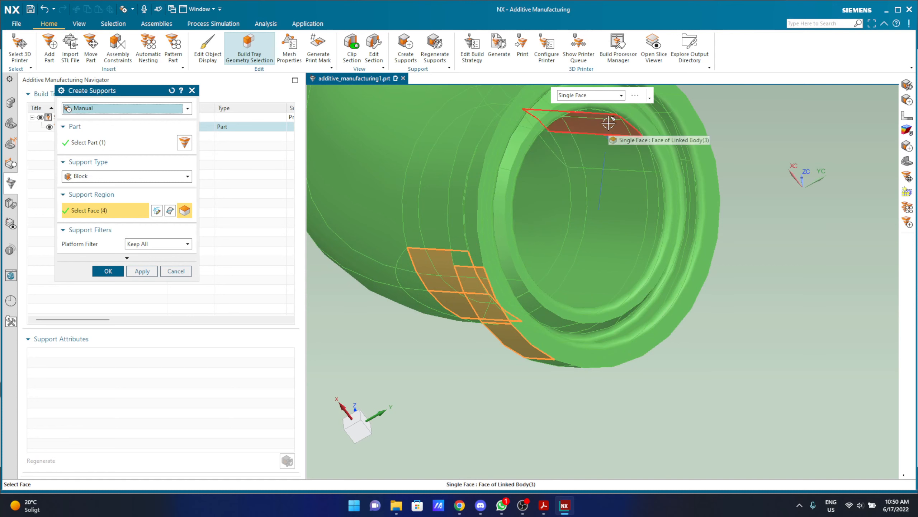
{"action": "left_click", "coordinate": [609, 123]}
{"action": "left_click", "coordinate": [614, 149]}
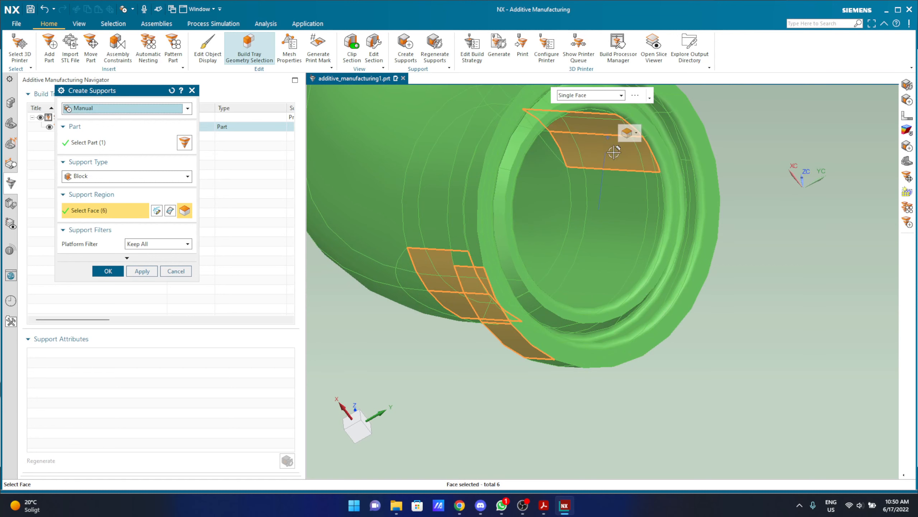
{"action": "left_click", "coordinate": [651, 128]}
{"action": "left_click", "coordinate": [691, 135]}
{"action": "scroll", "coordinate": [691, 135], "scroll_direction": "down", "scroll_amount": 5}
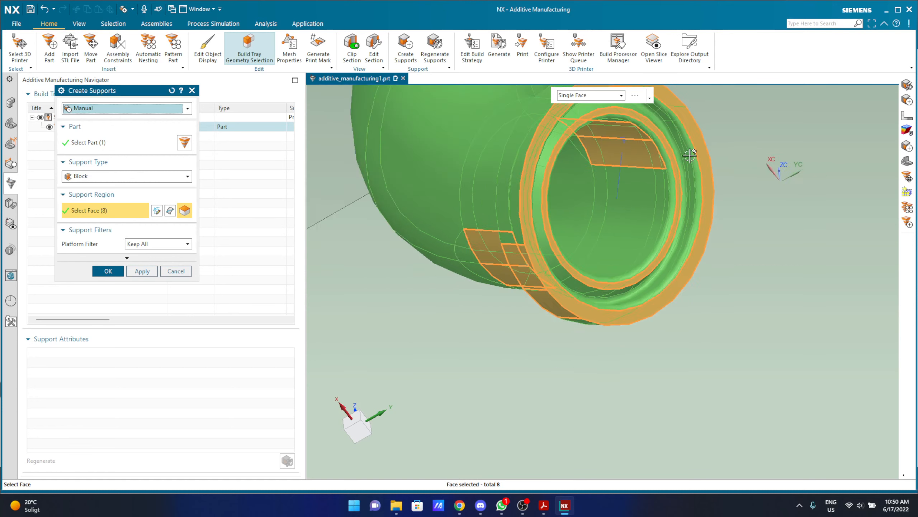
{"action": "left_click", "coordinate": [142, 271]}
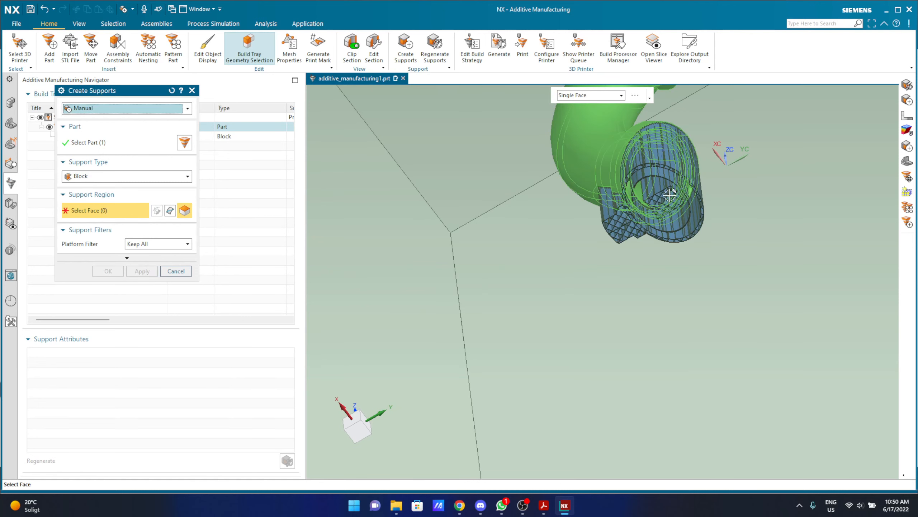
- Create a block support from the two back faces of the upper flange and finish creating supports
{"action": "middle_click_drag", "start_coordinate": [669, 196], "coordinate": [564, 327], "text": "shift"}
{"action": "scroll", "coordinate": [551, 188], "scroll_direction": "up", "scroll_amount": 5}
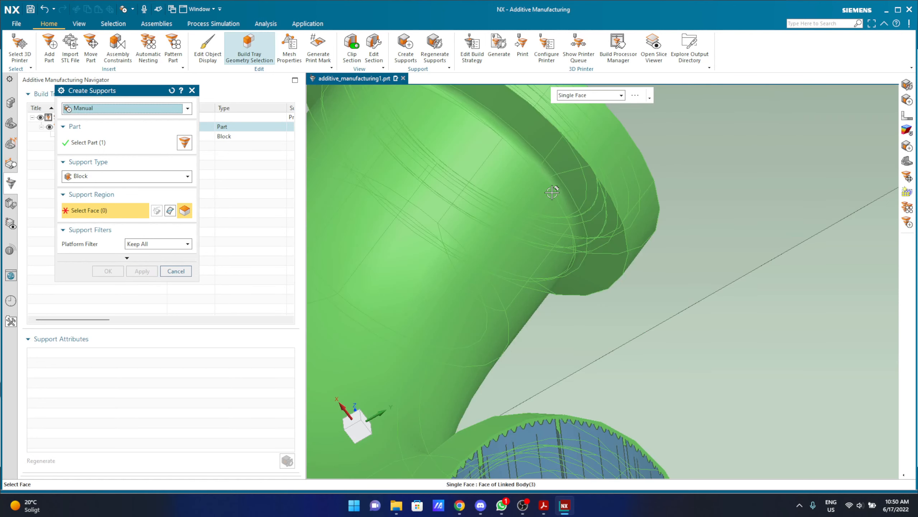
{"action": "left_click", "coordinate": [523, 119]}
{"action": "left_click", "coordinate": [591, 194]}
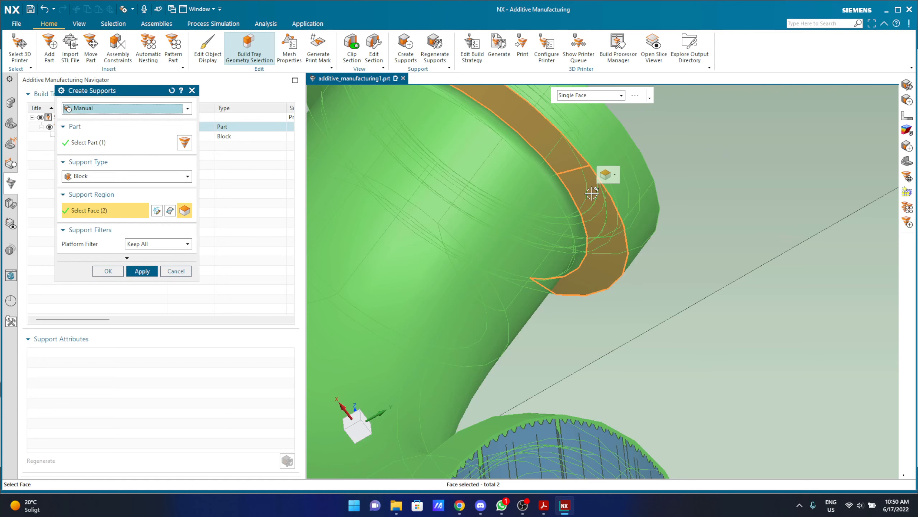
{"action": "scroll", "coordinate": [605, 172], "scroll_direction": "down", "scroll_amount": 3}
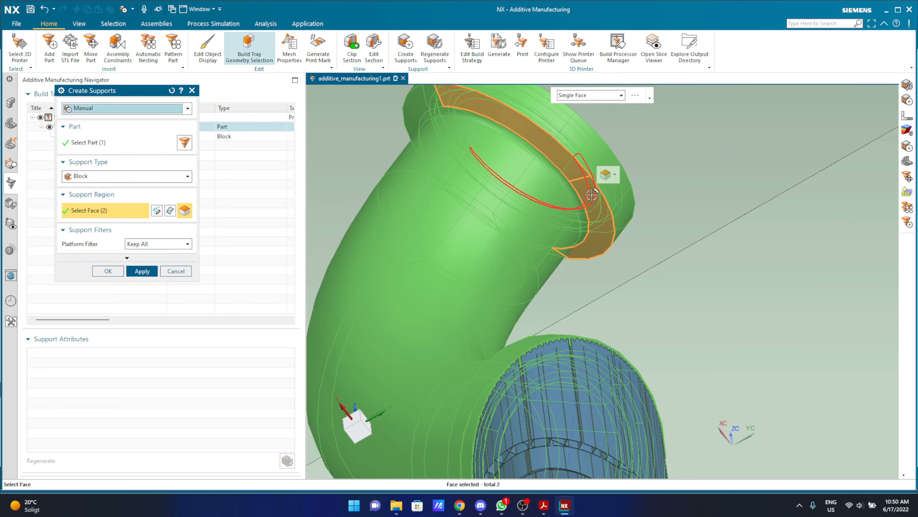
{"action": "left_click", "coordinate": [142, 270]}
{"action": "scroll", "coordinate": [535, 242], "scroll_direction": "down", "scroll_amount": 3}
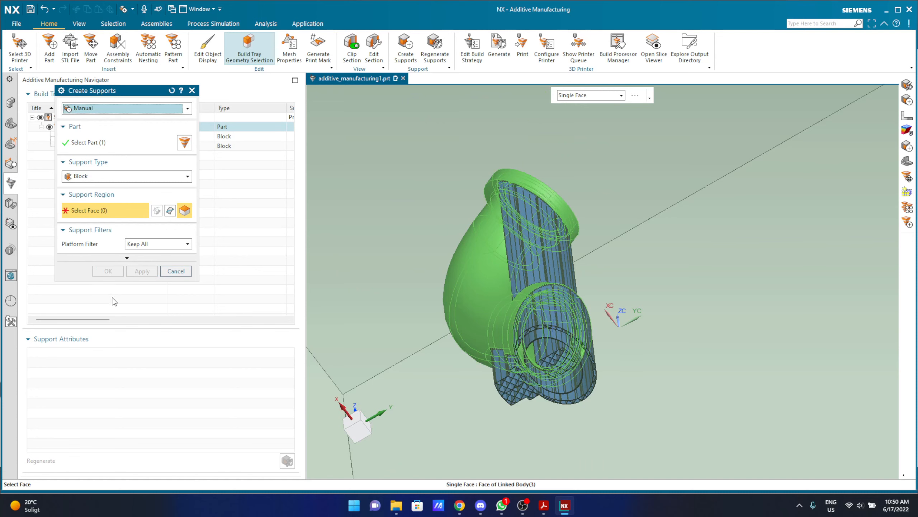
{"action": "left_click", "coordinate": [177, 271]}
- Hide the STL-File Printer build tray and inspect the block supports under the upper and lower flanges
{"action": "scroll", "coordinate": [640, 290], "scroll_direction": "down", "scroll_amount": 5}
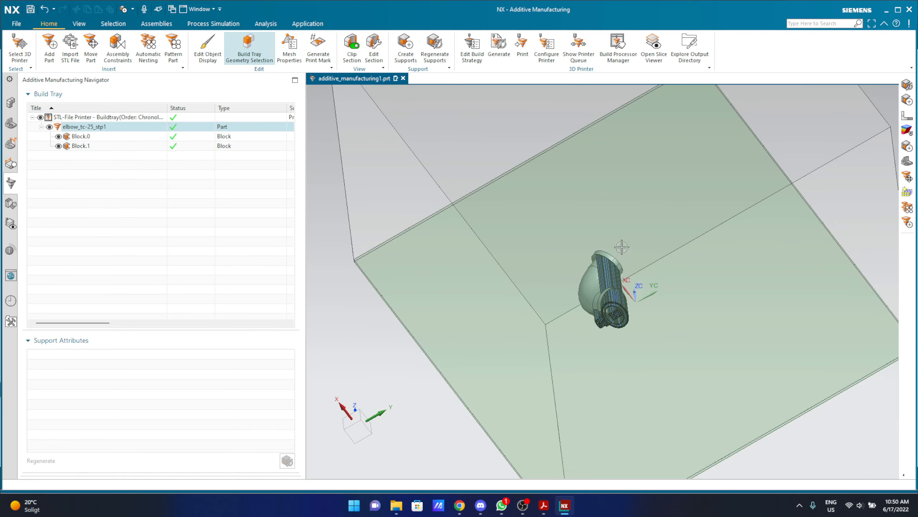
{"action": "middle_click_drag", "start_coordinate": [622, 247], "coordinate": [618, 298]}
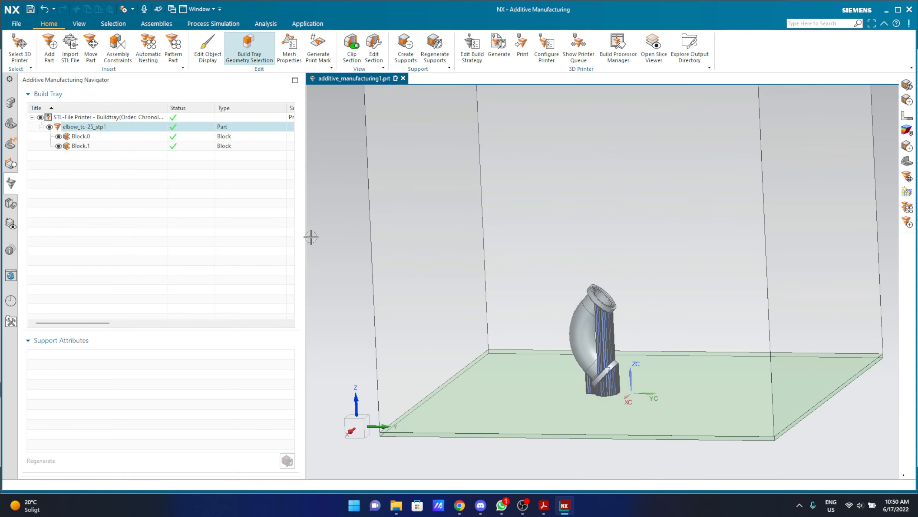
{"action": "left_click", "coordinate": [39, 116]}
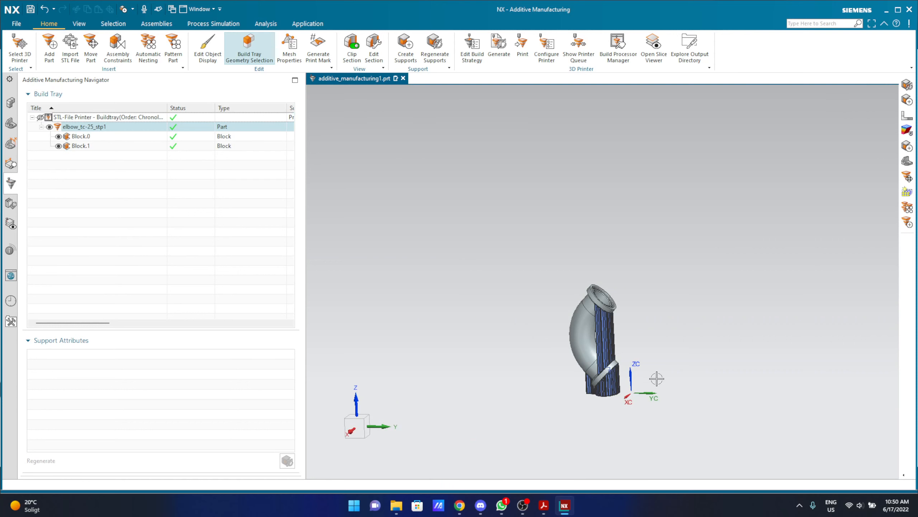
{"action": "scroll", "coordinate": [656, 377], "scroll_direction": "up", "scroll_amount": 5}
{"action": "middle_click_drag", "start_coordinate": [582, 304], "coordinate": [600, 282], "text": "shift"}
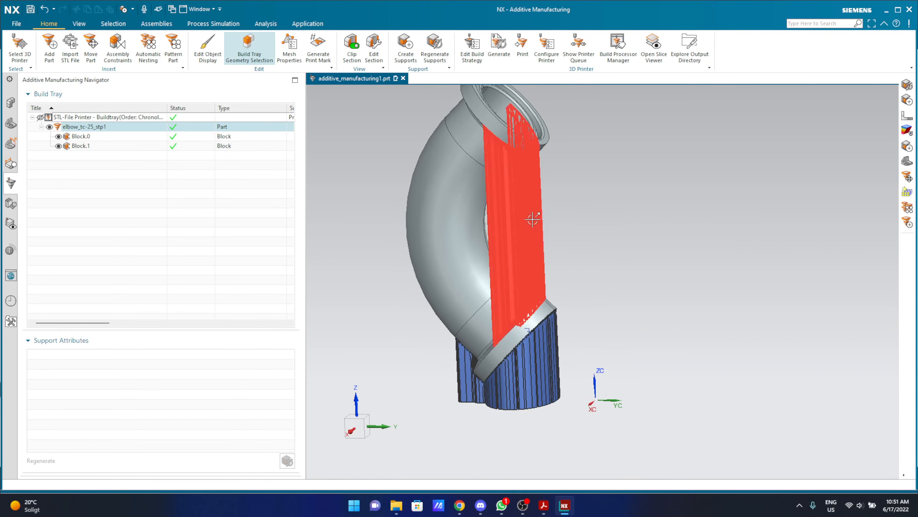
{"action": "mouse_move", "coordinate": [564, 279]}
{"action": "middle_mouse_down"}
{"action": "mouse_move", "coordinate": [582, 278]}
{"action": "mouse_move", "coordinate": [570, 267]}
{"action": "middle_mouse_up"}
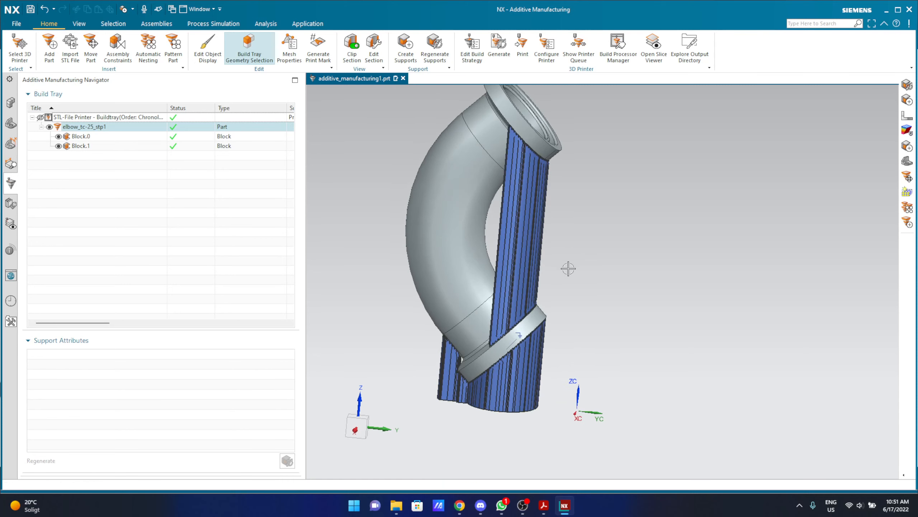
{"action": "left_click", "coordinate": [530, 181]}
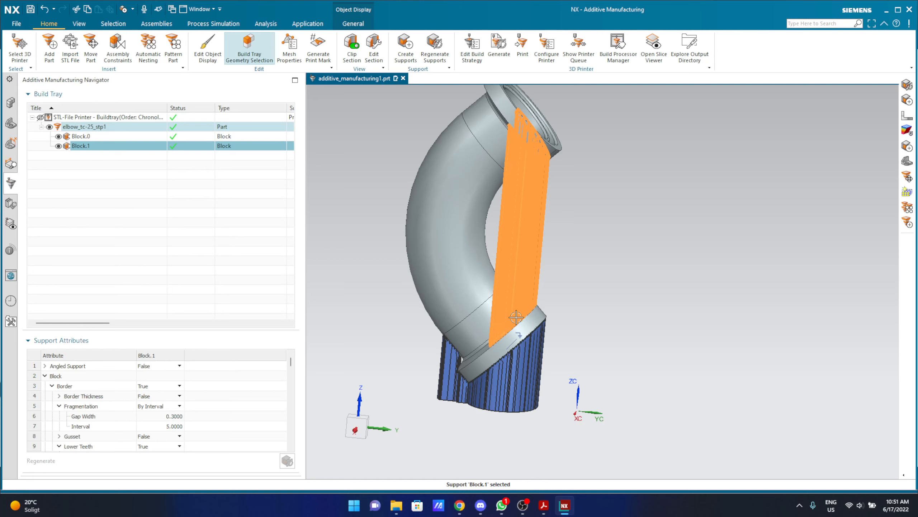
{"action": "key", "text": "Escape"}
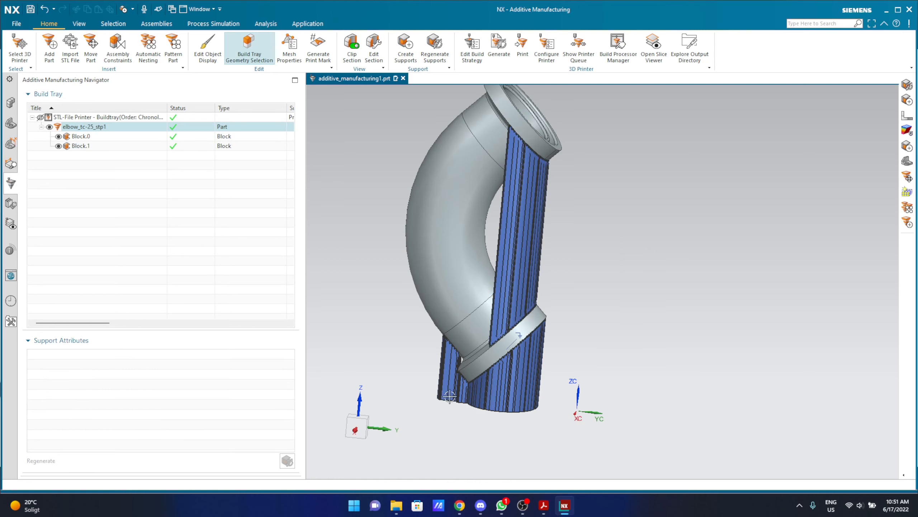
- Examine how the block supports under the elbow's upper and lower flanges run, from the front and the side
{"action": "left_click", "coordinate": [369, 421]}
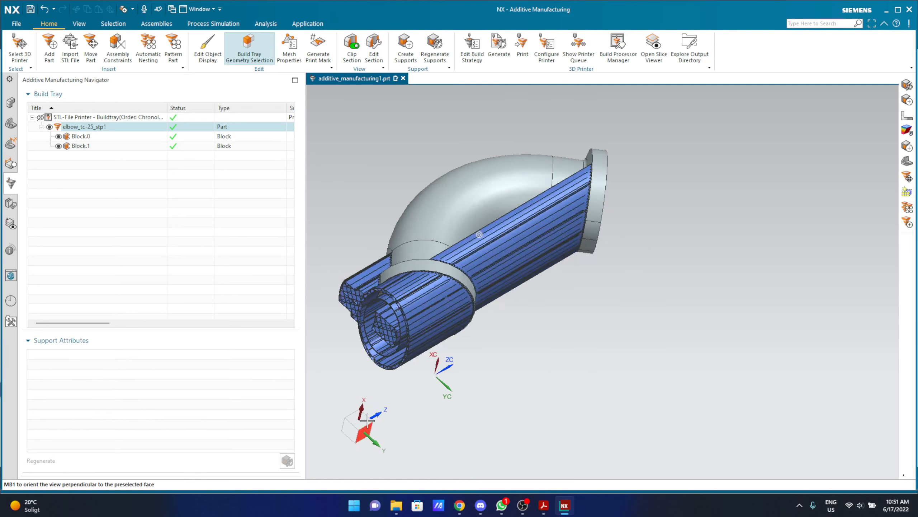
{"action": "scroll", "coordinate": [462, 365], "scroll_direction": "down", "scroll_amount": 3}
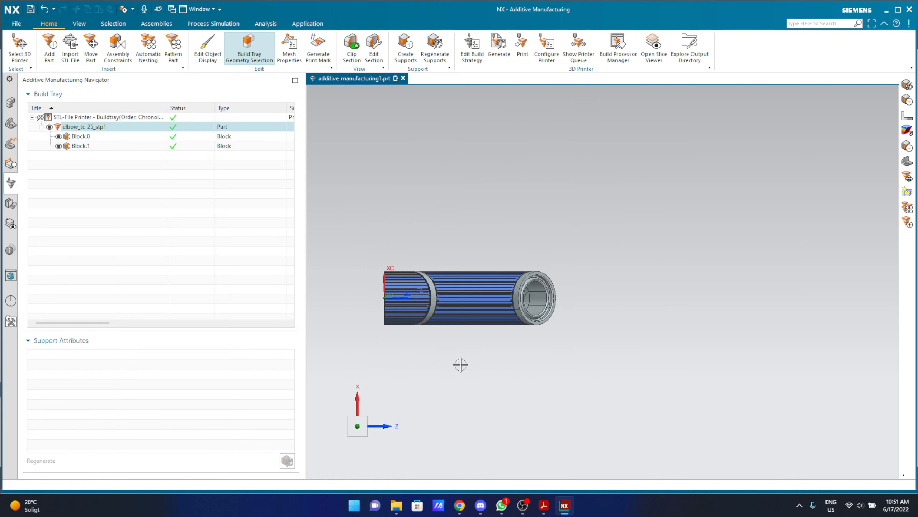
{"action": "middle_click_drag", "start_coordinate": [462, 365], "coordinate": [519, 447]}
{"action": "left_click", "coordinate": [357, 427]}
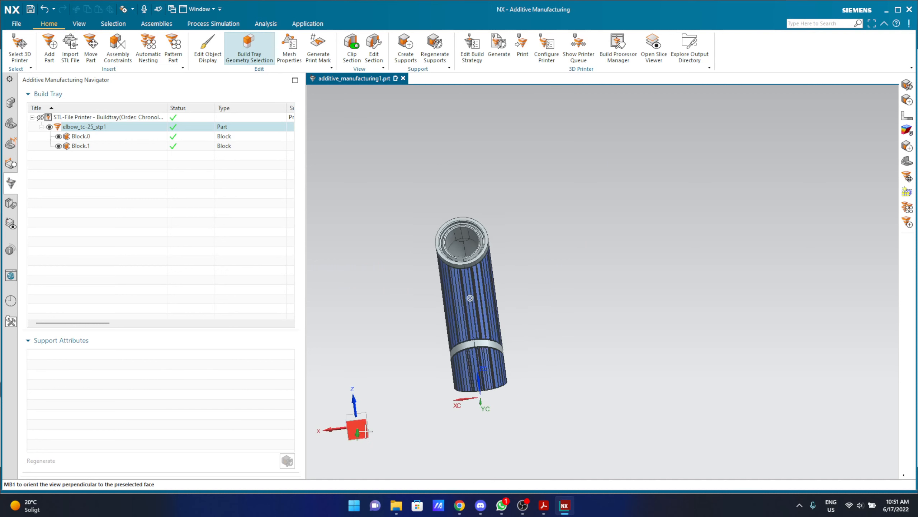
{"action": "middle_click_drag", "start_coordinate": [474, 313], "coordinate": [570, 313], "text": "shift"}
{"action": "scroll", "coordinate": [564, 315], "scroll_direction": "up", "scroll_amount": 2}
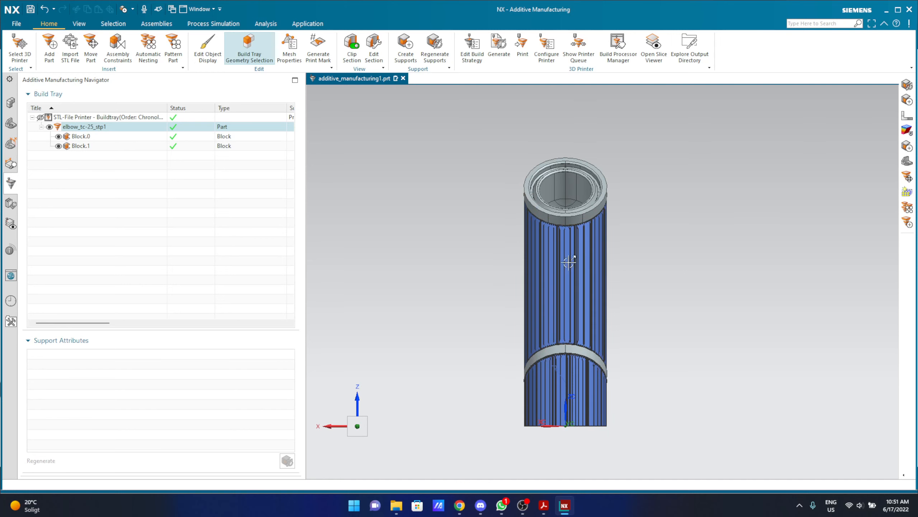
{"action": "middle_click_drag", "start_coordinate": [627, 269], "coordinate": [666, 269]}
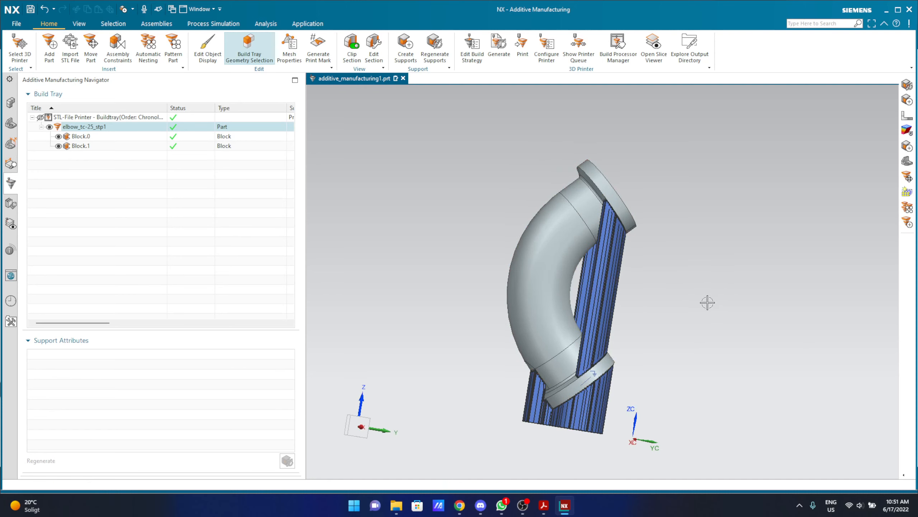
{"action": "mouse_move", "coordinate": [707, 302]}
{"action": "middle_mouse_down"}
{"action": "mouse_move", "coordinate": [690, 300]}
{"action": "mouse_move", "coordinate": [689, 310]}
{"action": "mouse_move", "coordinate": [701, 307]}
{"action": "middle_mouse_up"}
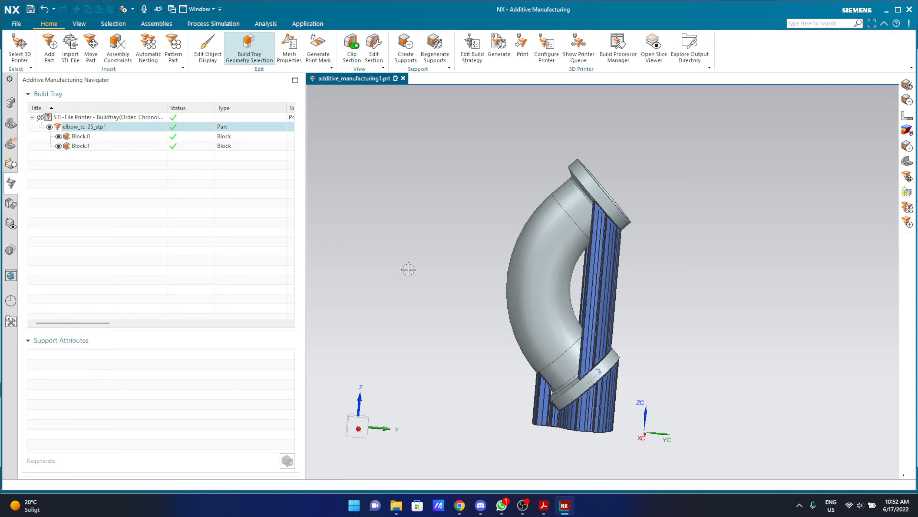
- Try to redirect the upper flange's block support by moving its orientation 10 along YC and 200 along ZC
{"action": "left_click", "coordinate": [600, 280]}
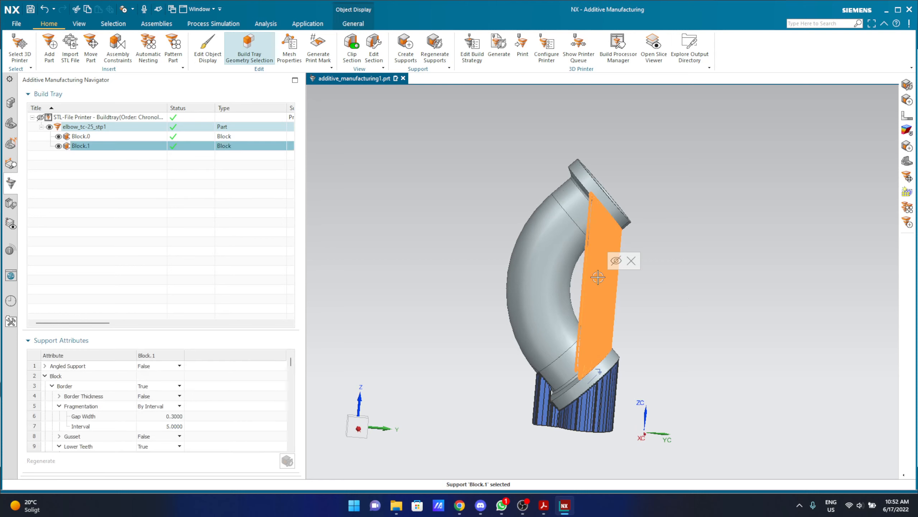
{"action": "right_click", "coordinate": [603, 276]}
{"action": "left_click", "coordinate": [616, 283]}
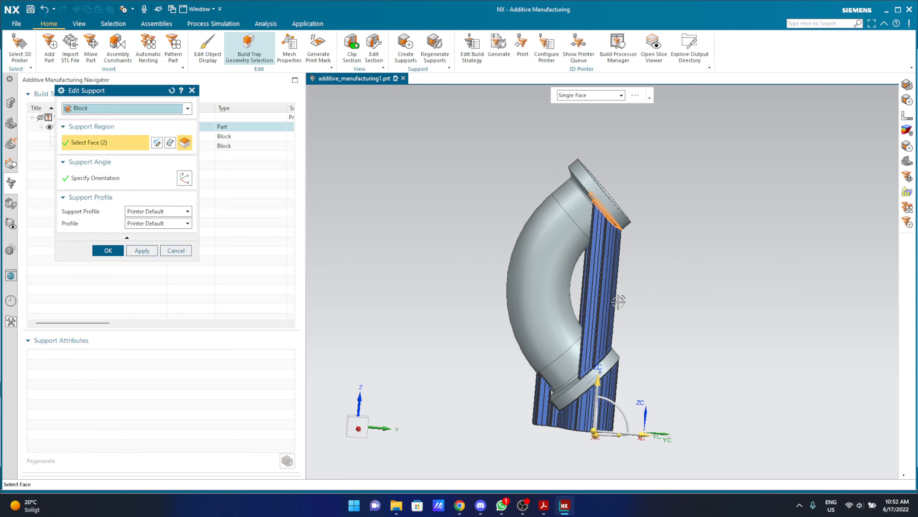
{"action": "left_click", "coordinate": [635, 440]}
{"action": "type", "text": "10"}
{"action": "key", "text": "Return"}
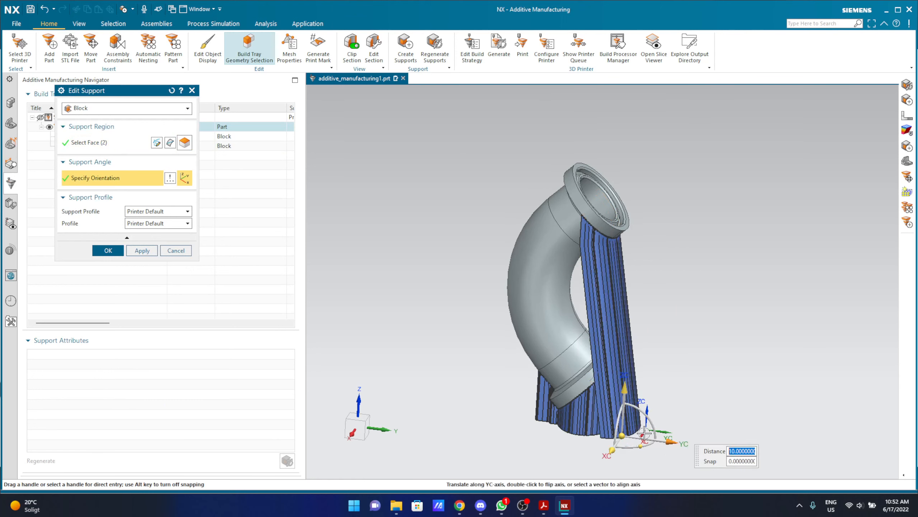
{"action": "left_click", "coordinate": [625, 387]}
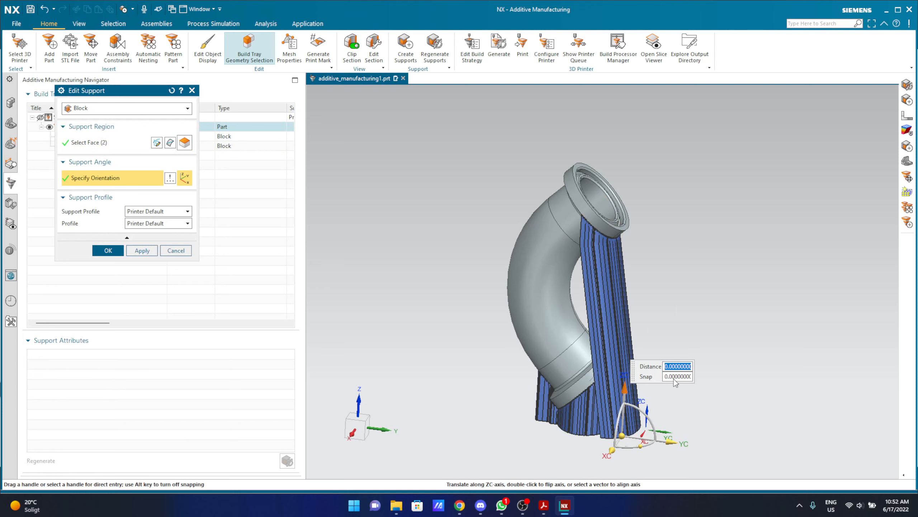
{"action": "type", "text": "200"}
{"action": "key", "text": "Return"}
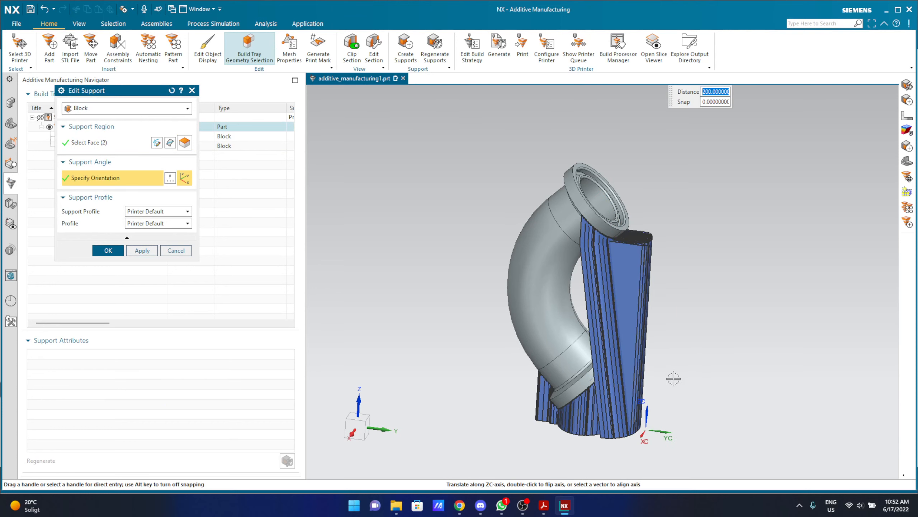
{"action": "middle_click", "coordinate": [674, 378]}
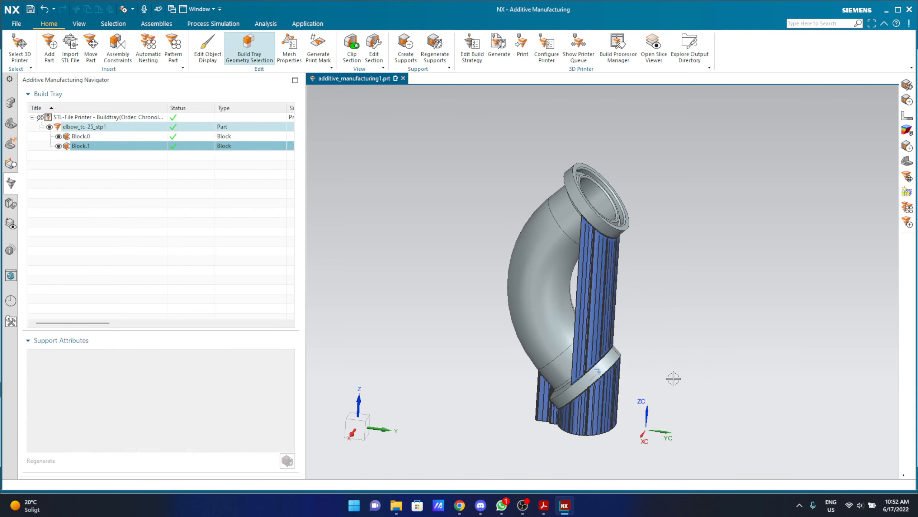
- Angle the upper flange's block support clear of the lower flange by moving its orientation 10 along YC and 20 along ZC
{"action": "right_click", "coordinate": [601, 315]}
{"action": "left_click", "coordinate": [620, 322]}
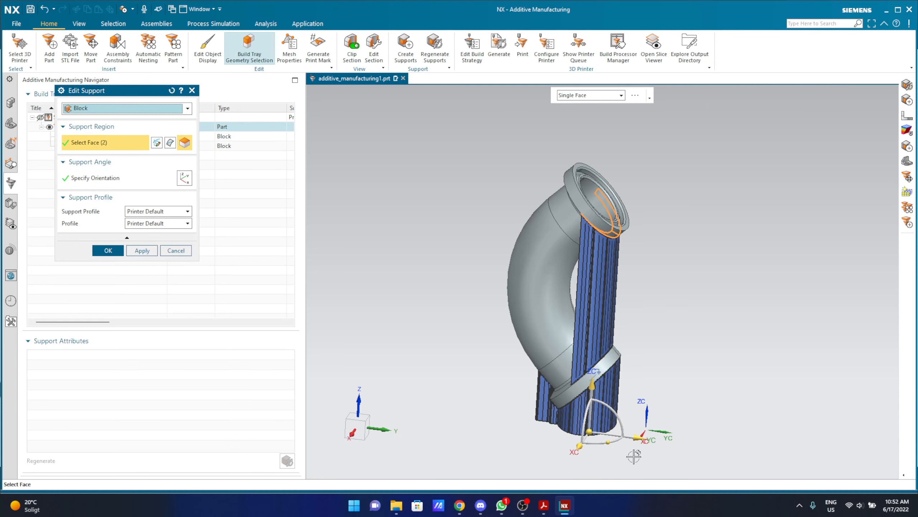
{"action": "middle_click", "coordinate": [678, 467]}
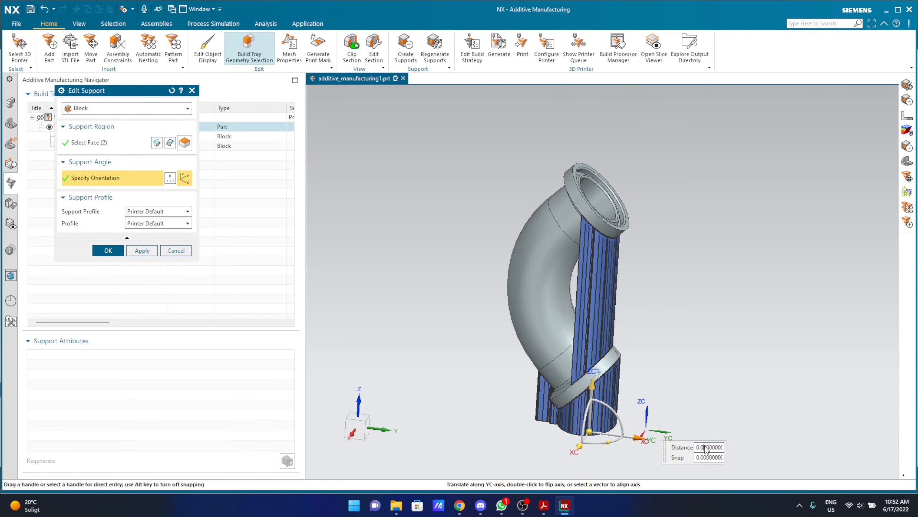
{"action": "type", "text": "10"}
{"action": "key", "text": "Return"}
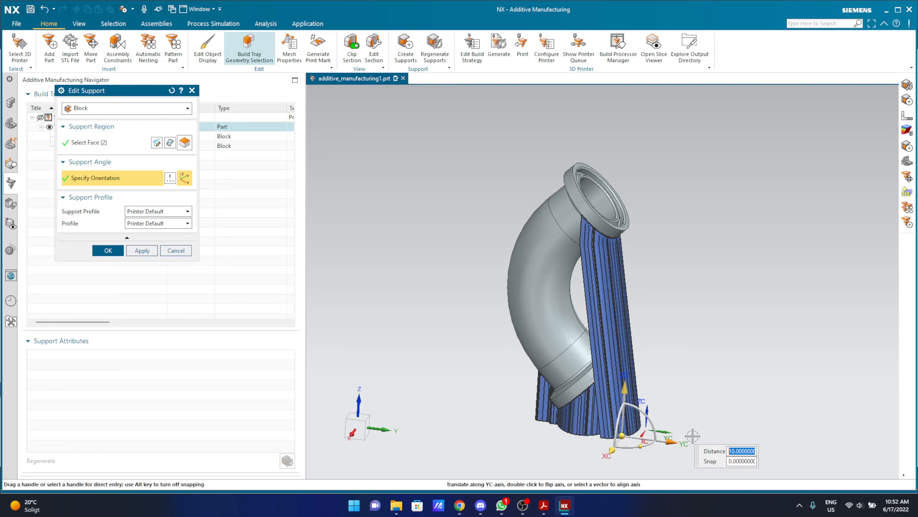
{"action": "left_click", "coordinate": [629, 387]}
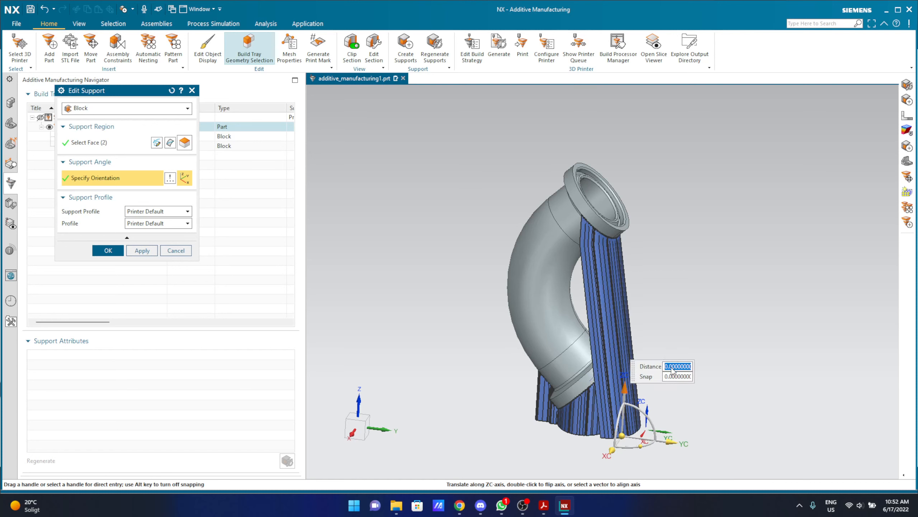
{"action": "type", "text": "20"}
{"action": "key", "text": "Return"}
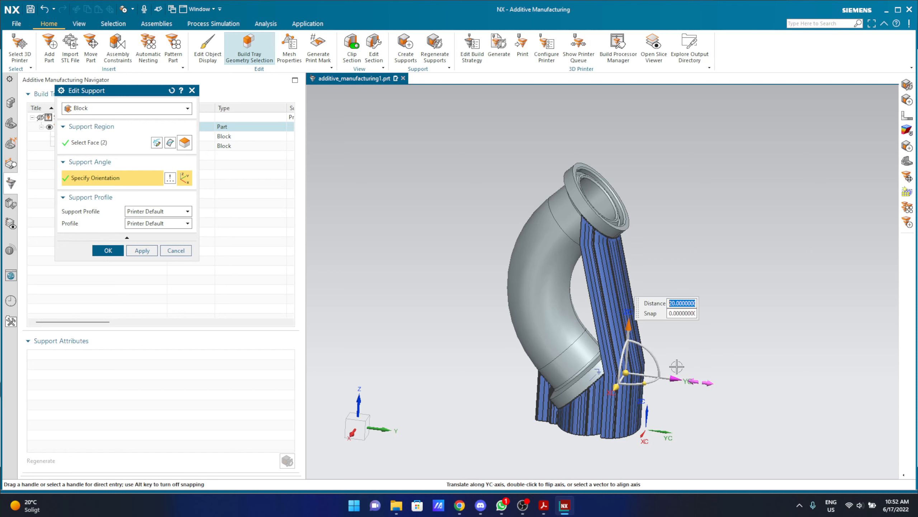
{"action": "left_click", "coordinate": [107, 249]}
- Generate simulation supports from both block supports of the elbow
{"action": "middle_click_drag", "start_coordinate": [496, 376], "coordinate": [566, 332]}
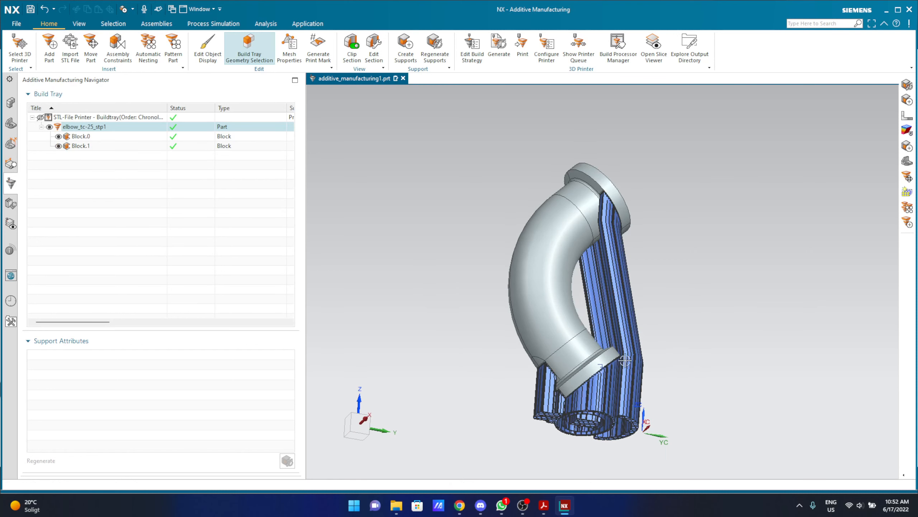
{"action": "scroll", "coordinate": [566, 331], "scroll_direction": "up", "scroll_amount": 5}
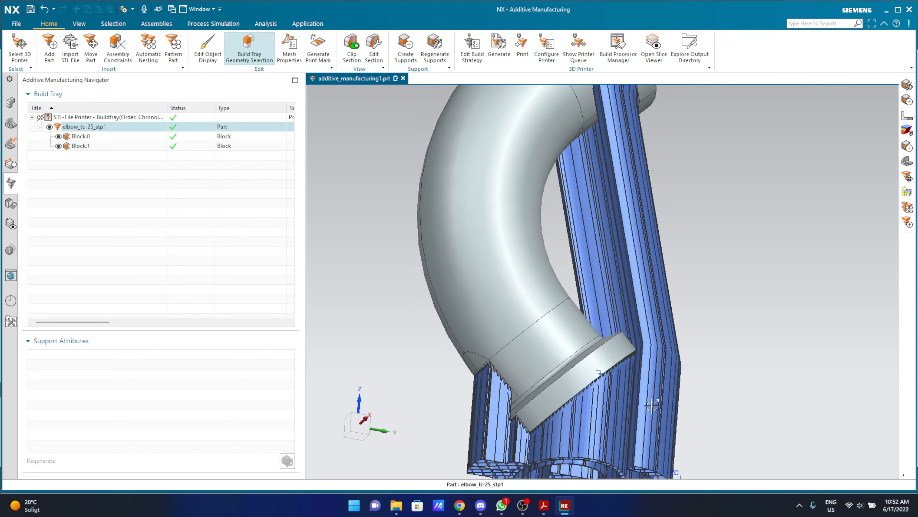
{"action": "scroll", "coordinate": [653, 403], "scroll_direction": "down", "scroll_amount": 2}
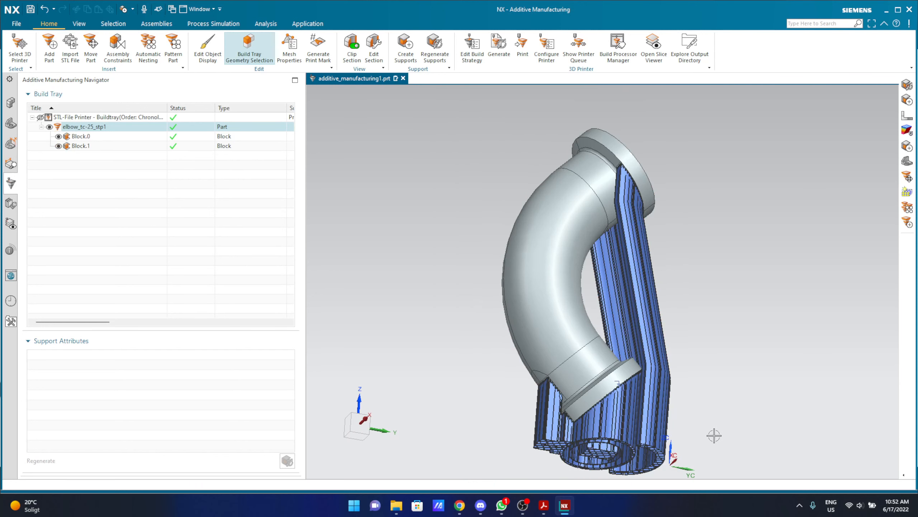
{"action": "middle_click_drag", "start_coordinate": [714, 435], "coordinate": [705, 405]}
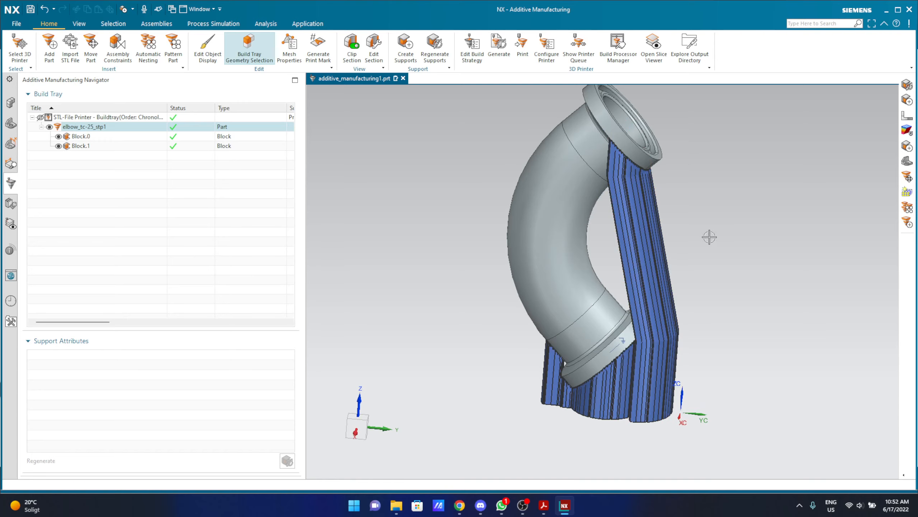
{"action": "mouse_move", "coordinate": [709, 237]}
{"action": "middle_mouse_down"}
{"action": "mouse_move", "coordinate": [660, 255]}
{"action": "mouse_move", "coordinate": [617, 318]}
{"action": "mouse_move", "coordinate": [710, 234]}
{"action": "mouse_move", "coordinate": [730, 230]}
{"action": "mouse_move", "coordinate": [707, 243]}
{"action": "mouse_move", "coordinate": [711, 272]}
{"action": "middle_mouse_up"}
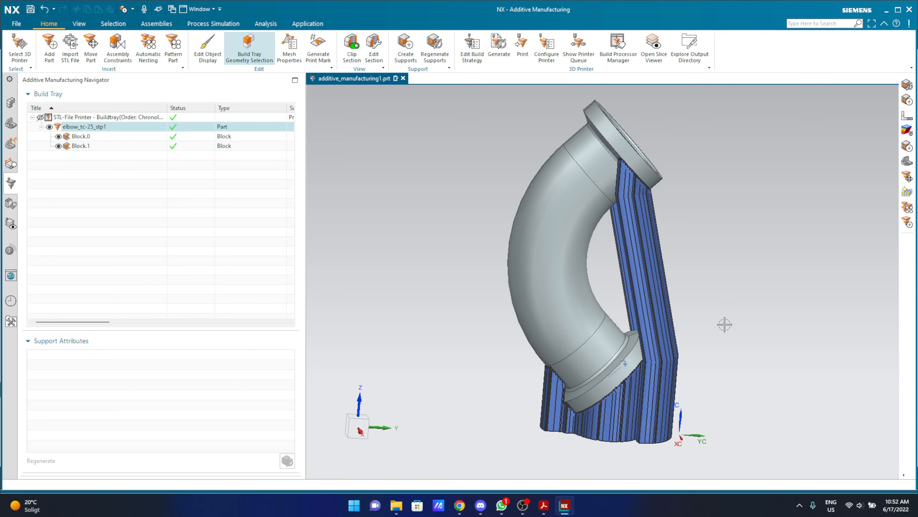
{"action": "middle_click_drag", "start_coordinate": [724, 322], "coordinate": [724, 316]}
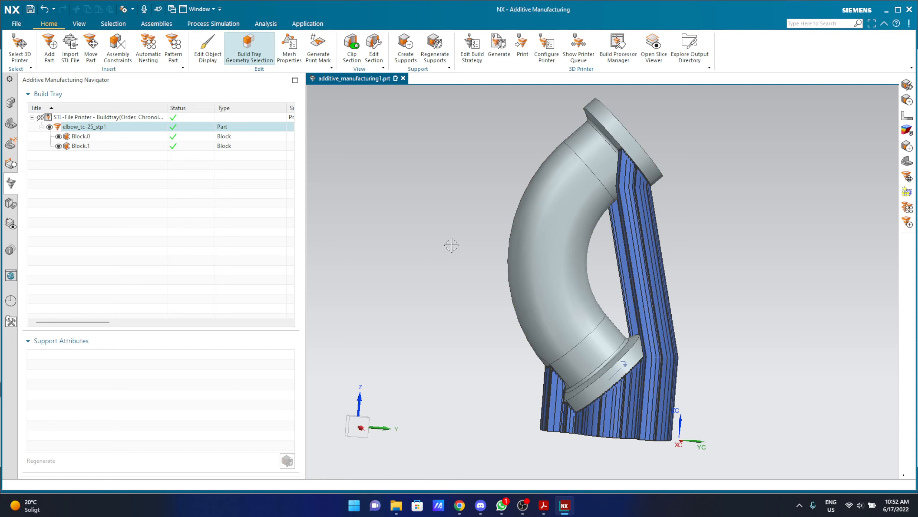
{"action": "left_click", "coordinate": [208, 25]}
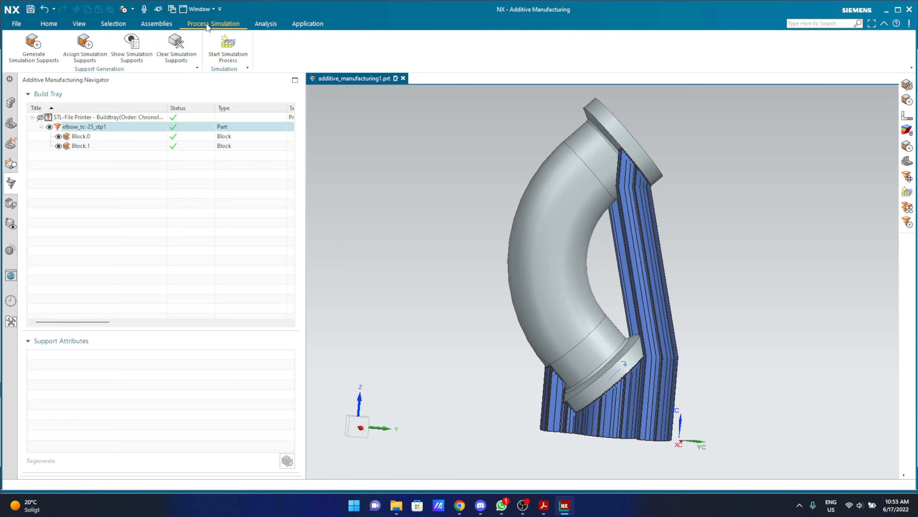
{"action": "left_click", "coordinate": [29, 51]}
{"action": "scroll", "coordinate": [723, 188], "scroll_direction": "down", "scroll_amount": 3}
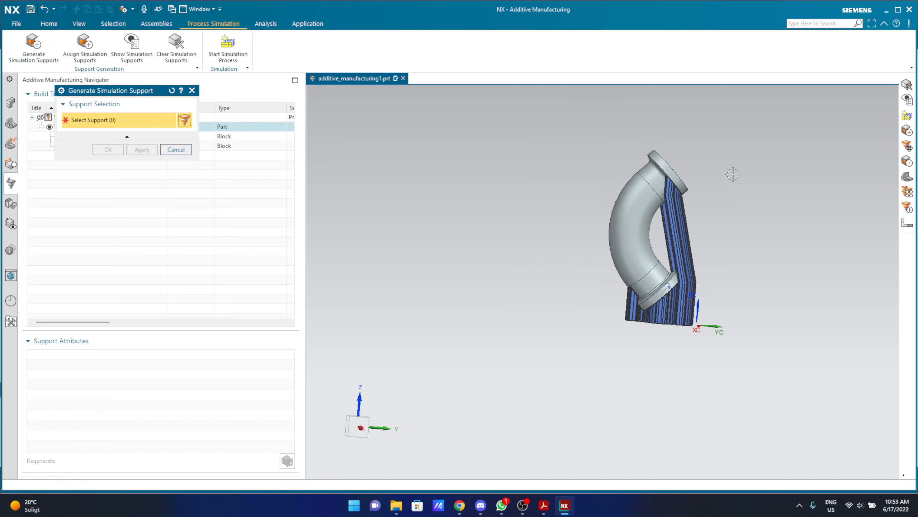
{"action": "left_click_drag", "start_coordinate": [799, 134], "coordinate": [577, 359]}
{"action": "left_click", "coordinate": [111, 150]}
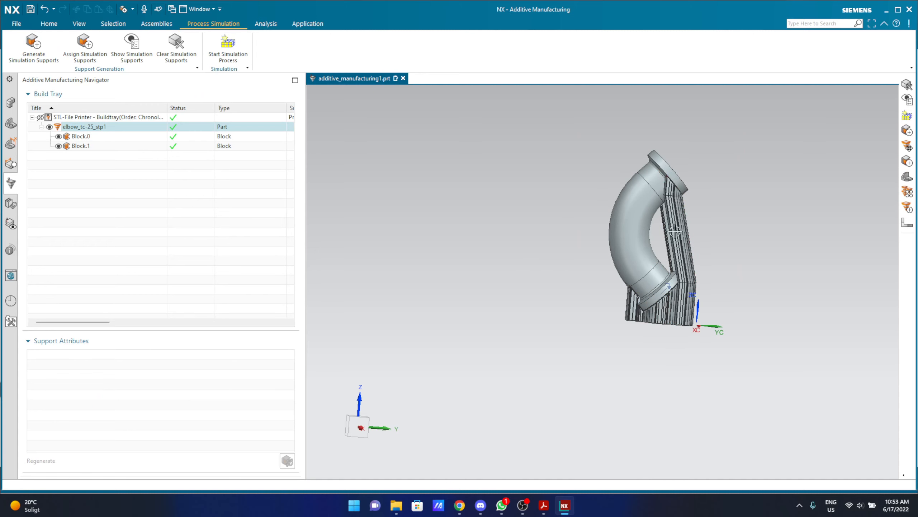
- Start the simulation process with the tube elbow body as the specimen
{"action": "scroll", "coordinate": [700, 286], "scroll_direction": "up", "scroll_amount": 3}
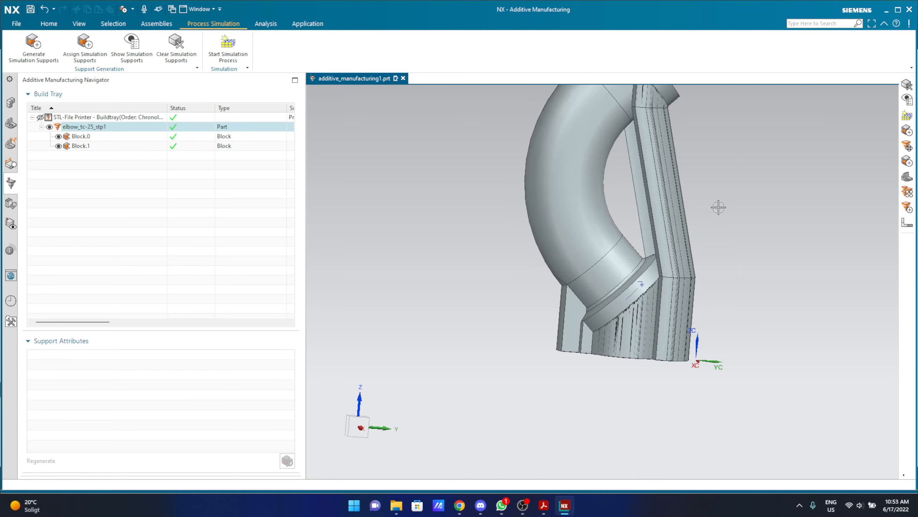
{"action": "scroll", "coordinate": [740, 205], "scroll_direction": "down", "scroll_amount": 3}
{"action": "middle_click_drag", "start_coordinate": [722, 275], "coordinate": [571, 268]}
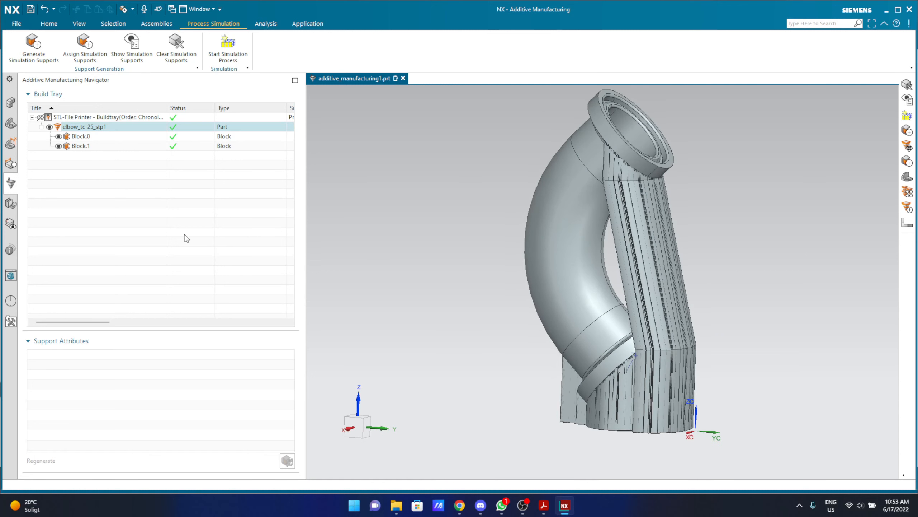
{"action": "left_click", "coordinate": [240, 51]}
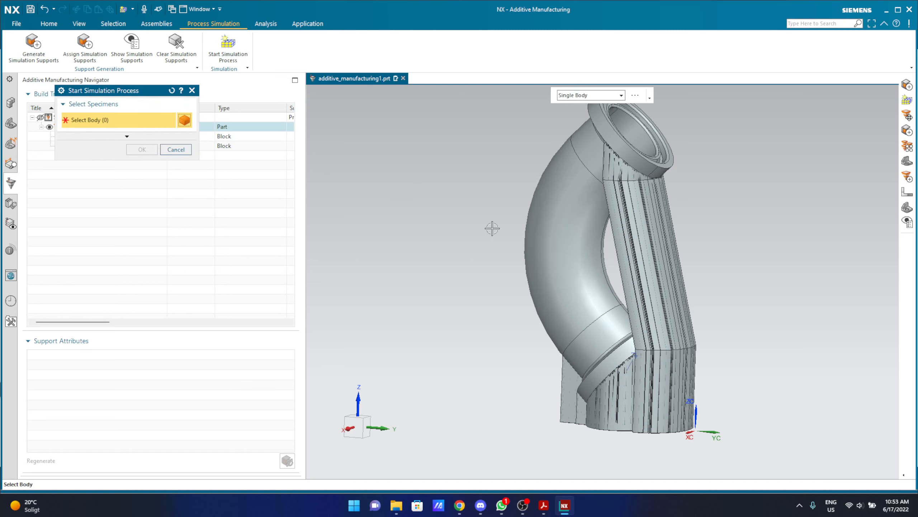
{"action": "left_click", "coordinate": [584, 208]}
{"action": "left_click", "coordinate": [141, 149]}
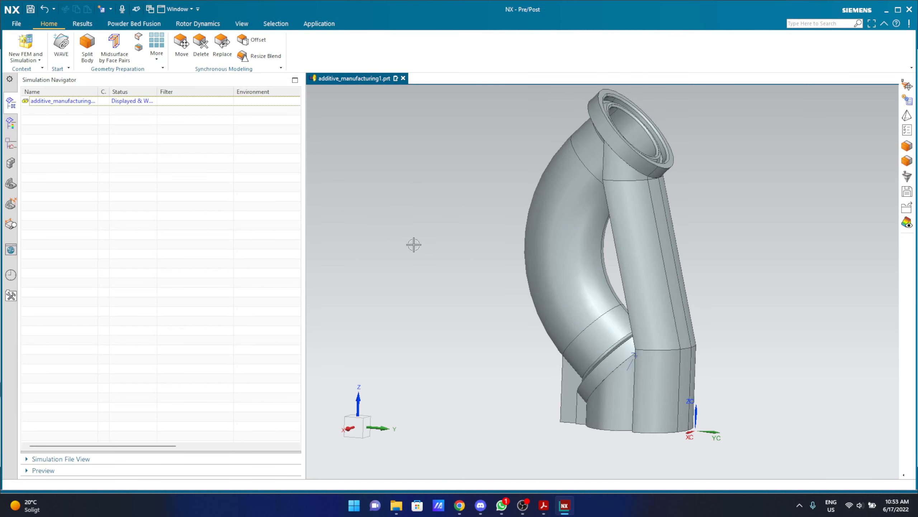
- Turn off powder simulation in the powder bed fusion global settings
{"action": "left_click", "coordinate": [161, 23]}
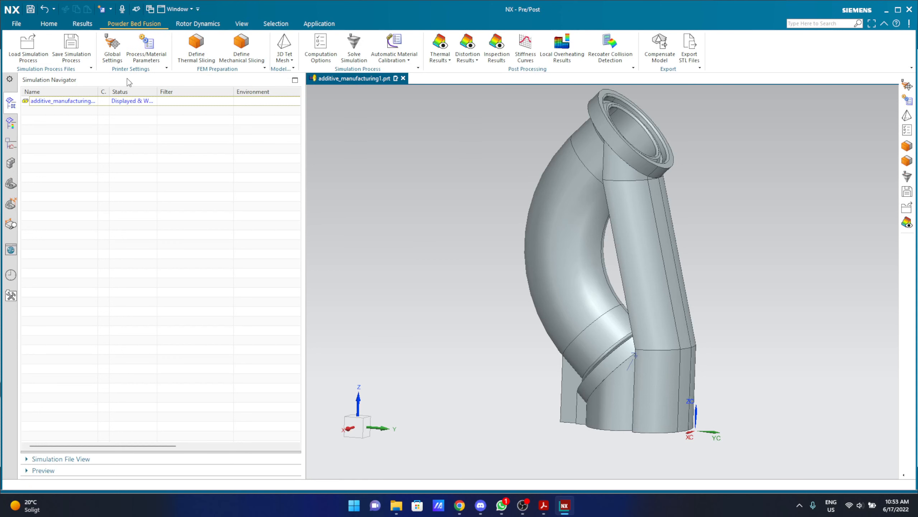
{"action": "left_click", "coordinate": [112, 45]}
{"action": "left_click", "coordinate": [83, 174]}
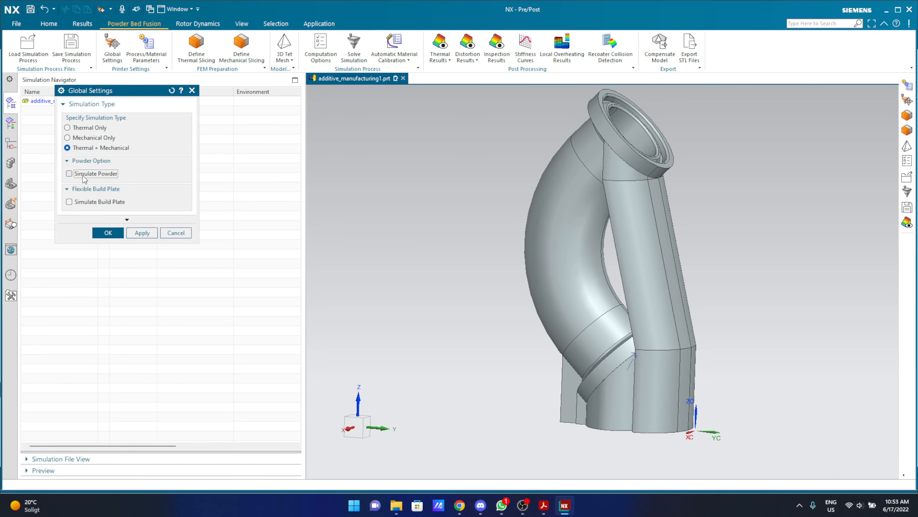
{"action": "left_click", "coordinate": [108, 233]}
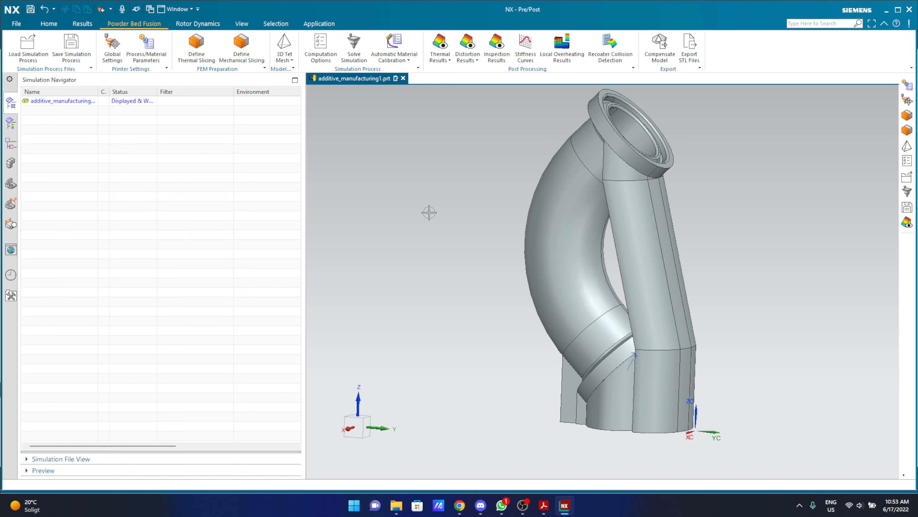
- Review the print job parameters of SS 316L, CCAM (20 micron) without changing them
{"action": "left_click", "coordinate": [146, 45]}
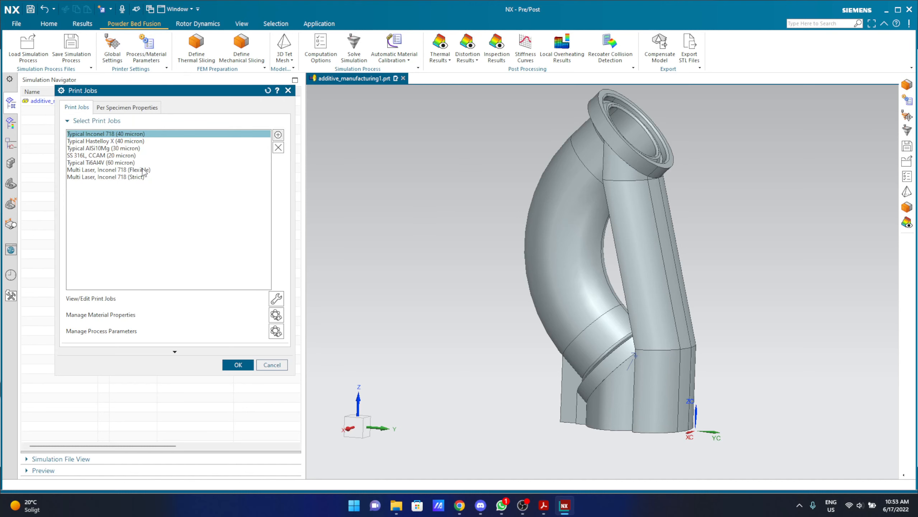
{"action": "left_click", "coordinate": [119, 157]}
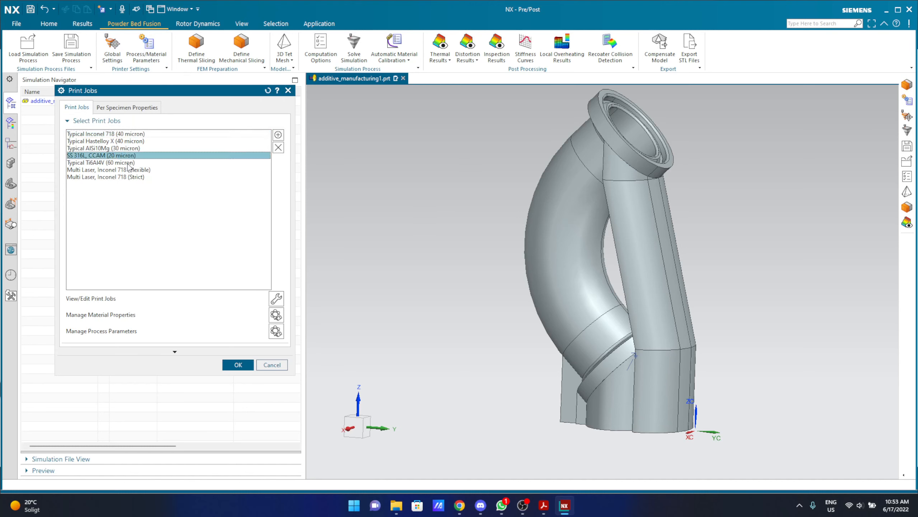
{"action": "left_click", "coordinate": [277, 298]}
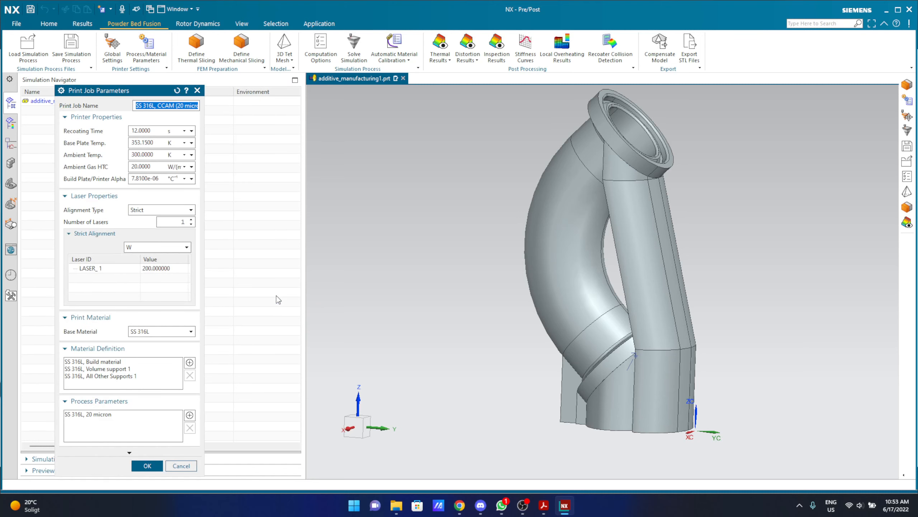
{"action": "left_click_drag", "start_coordinate": [146, 95], "coordinate": [239, 51]}
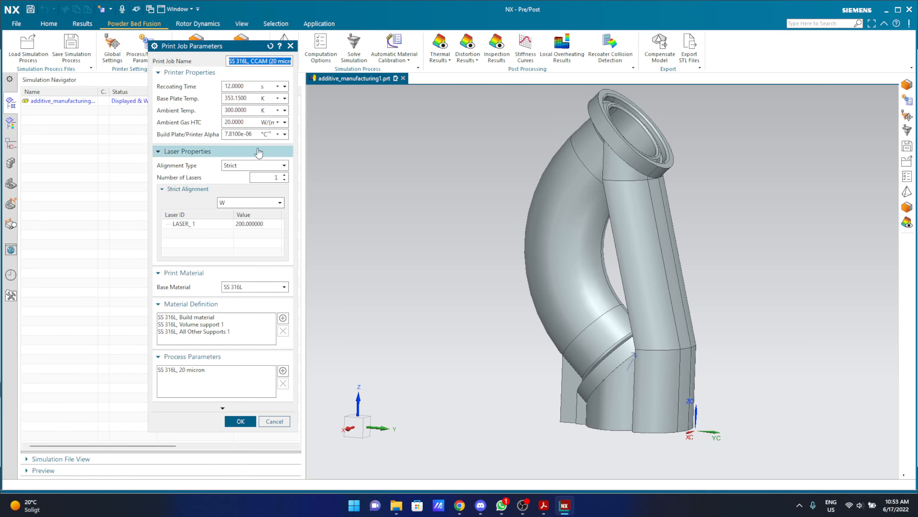
{"action": "left_click", "coordinate": [275, 421]}
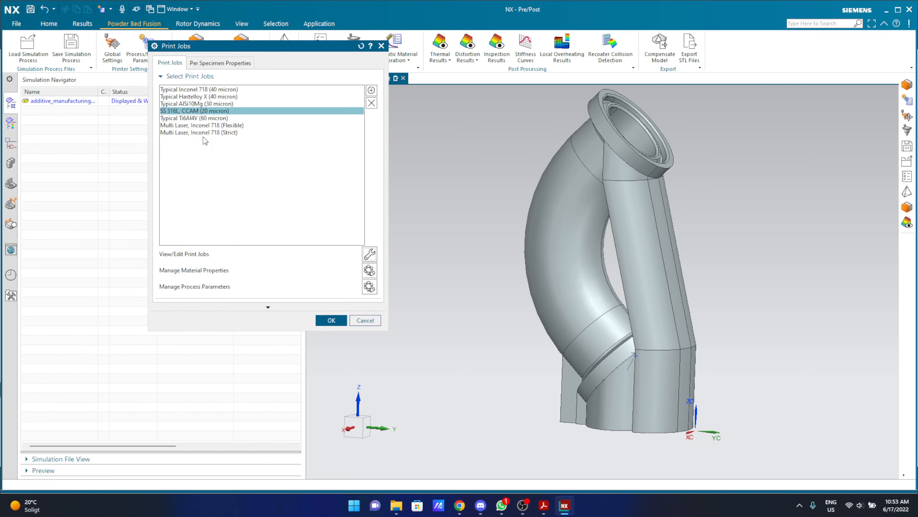
- Try to delete the SS 316L, All Other Supports 1 material from the available materials
{"action": "left_click", "coordinate": [370, 270]}
{"action": "scroll", "coordinate": [213, 128], "scroll_direction": "down", "scroll_amount": 8}
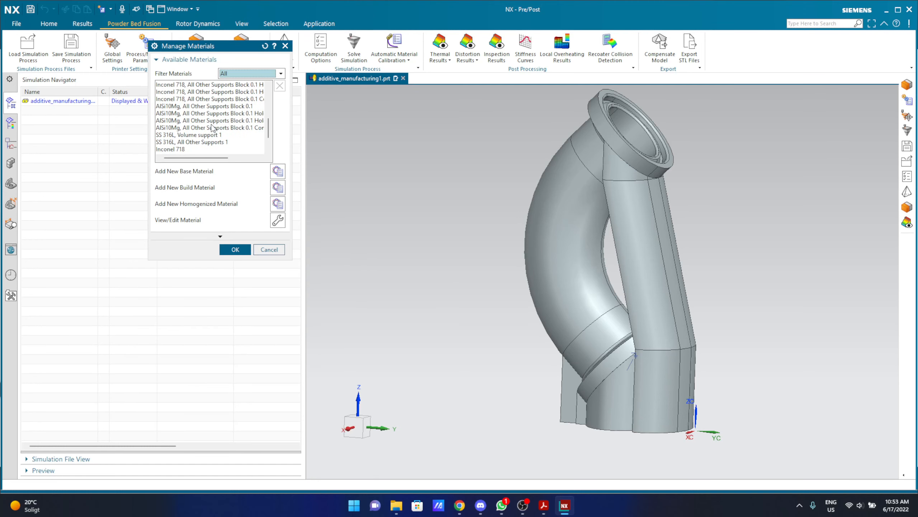
{"action": "left_click", "coordinate": [211, 116]}
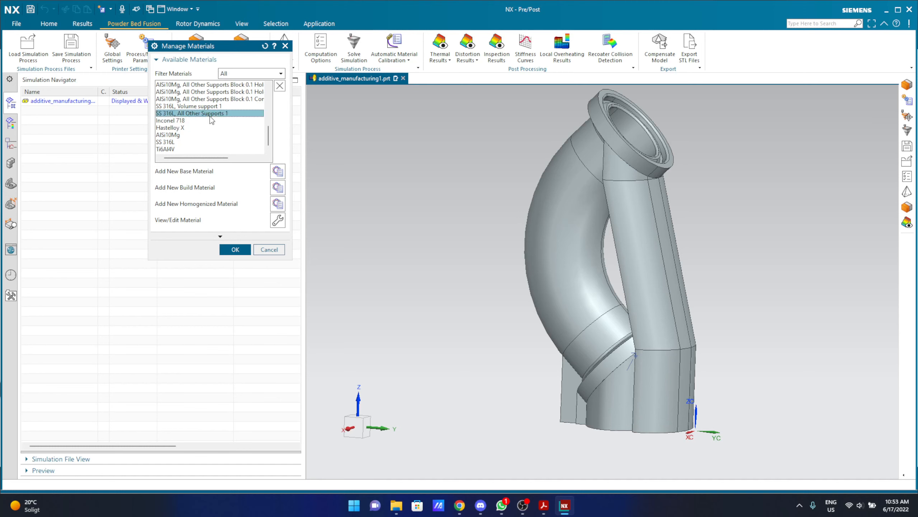
{"action": "left_click", "coordinate": [280, 86]}
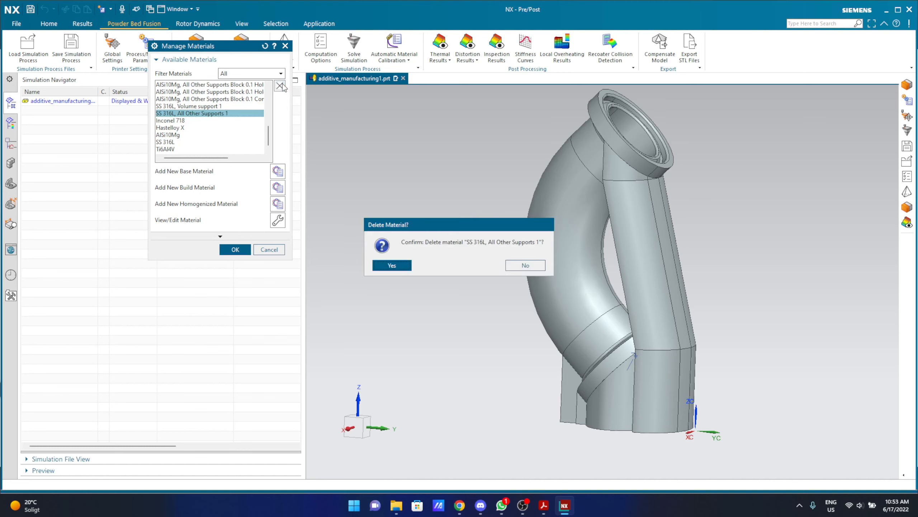
{"action": "left_click", "coordinate": [398, 265]}
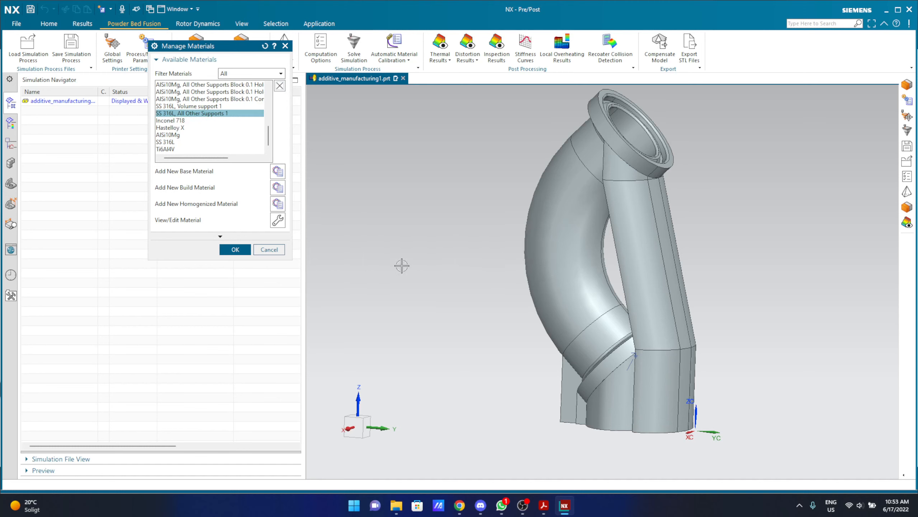
{"action": "left_click", "coordinate": [268, 250]}
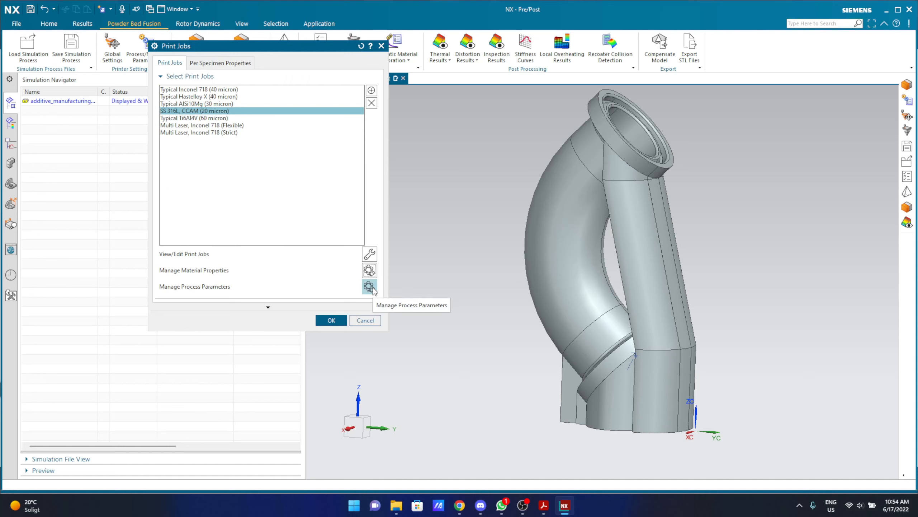
{"action": "left_click", "coordinate": [369, 271]}
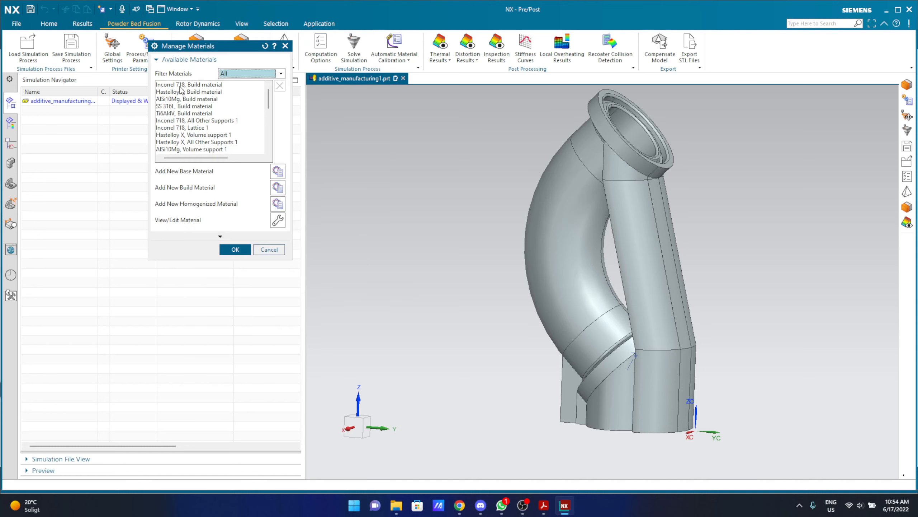
{"action": "left_click", "coordinate": [285, 46]}
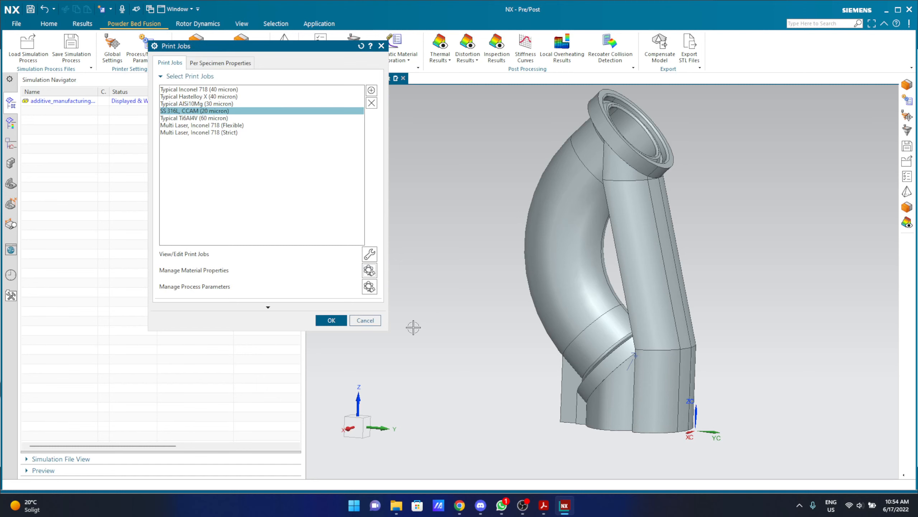
- Switch to WhatsApp and find the classmate's chat by searching for part of their name
{"action": "left_click", "coordinate": [502, 505]}
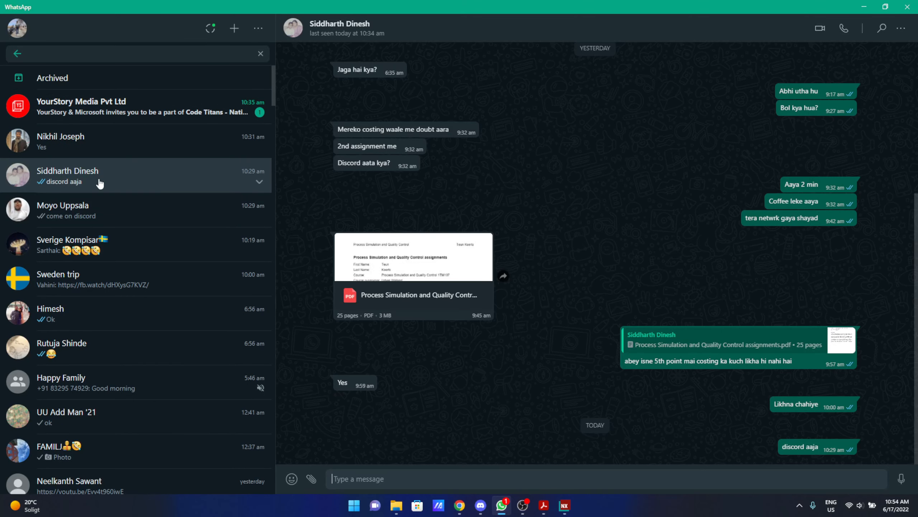
{"action": "left_click", "coordinate": [95, 54]}
{"action": "type", "text": "jam"}
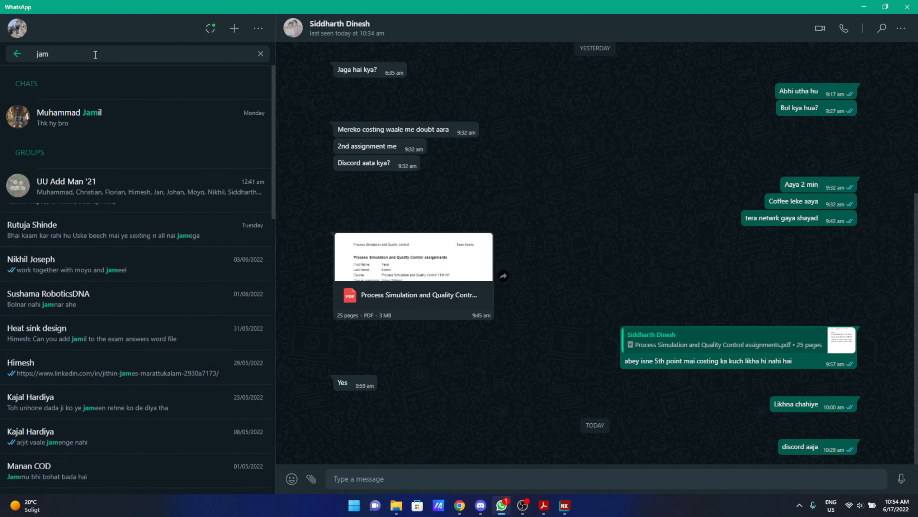
{"action": "left_click", "coordinate": [134, 123]}
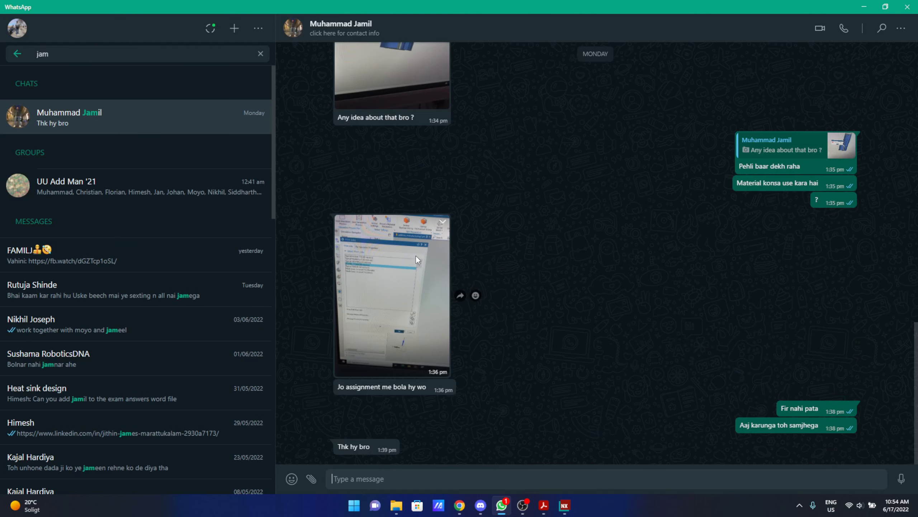
- Examine the shared photo of the support material error and the UU Add Man '21 group's notes on simulating SS 316L
{"action": "scroll", "coordinate": [417, 268], "scroll_direction": "up", "scroll_amount": 5}
{"action": "scroll", "coordinate": [421, 282], "scroll_direction": "down", "scroll_amount": 5}
{"action": "left_click", "coordinate": [412, 192]}
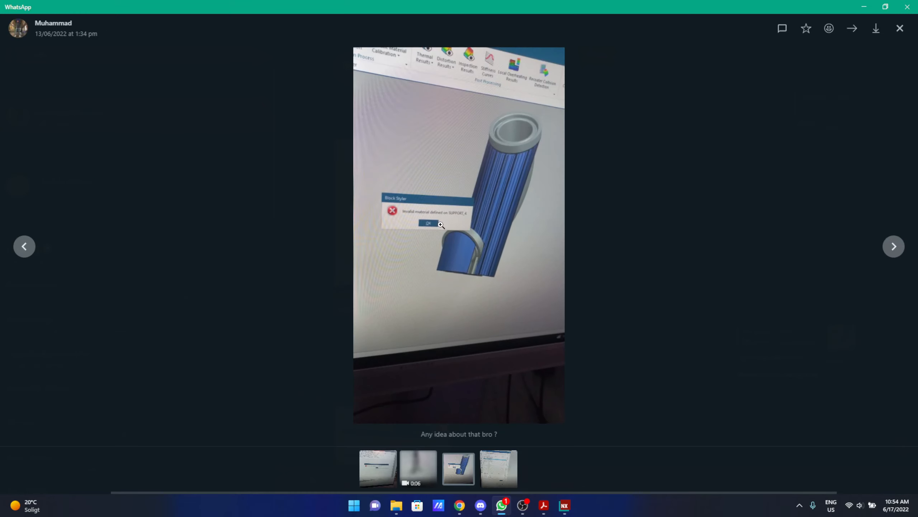
{"action": "left_click", "coordinate": [440, 224]}
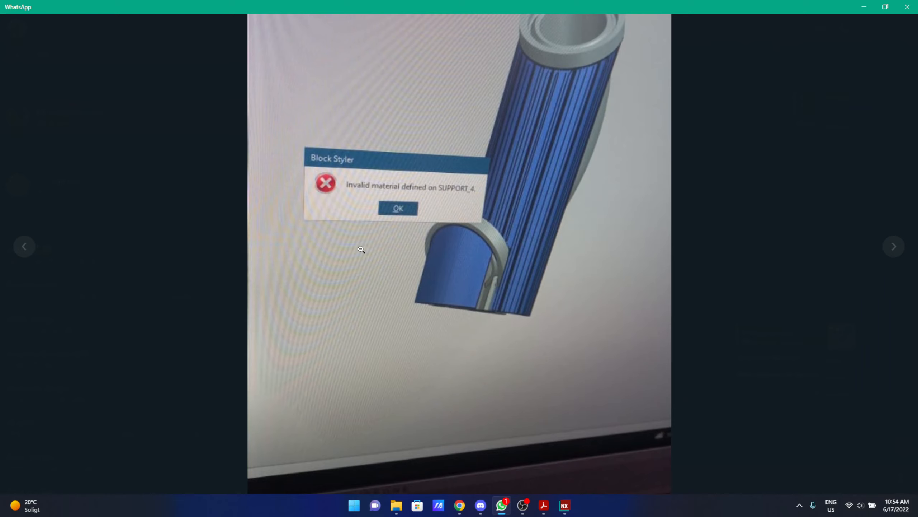
{"action": "left_click", "coordinate": [362, 251]}
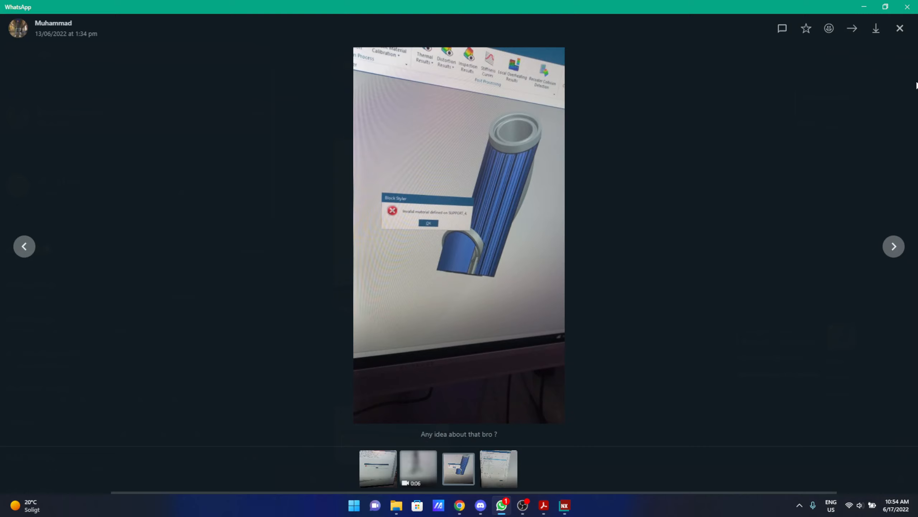
{"action": "left_click", "coordinate": [901, 28]}
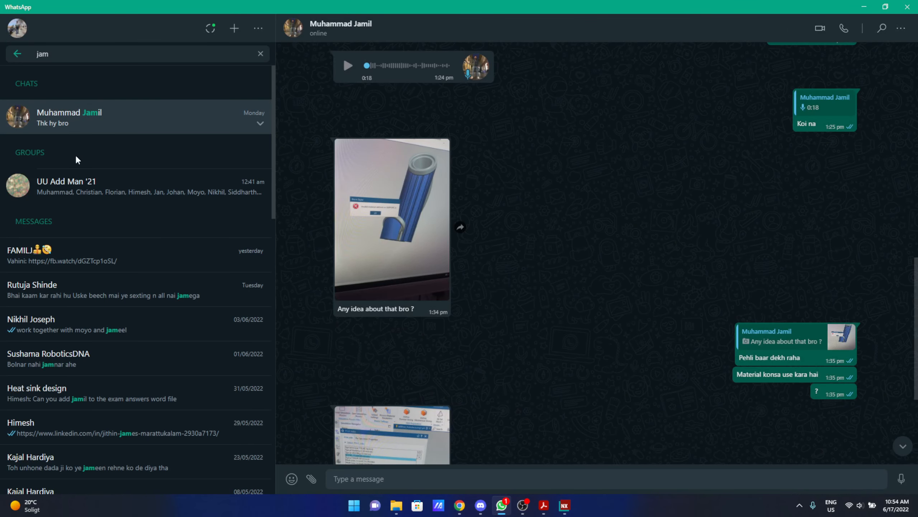
{"action": "left_click", "coordinate": [77, 182]}
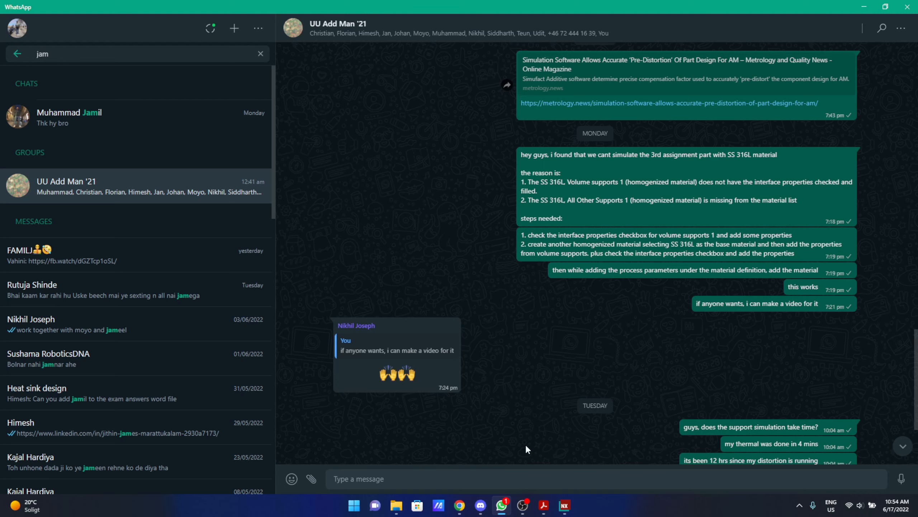
- Switch back to NX and examine the interface properties of the SS 316L, Volume support 1 homogenized material
{"action": "left_click", "coordinate": [564, 506]}
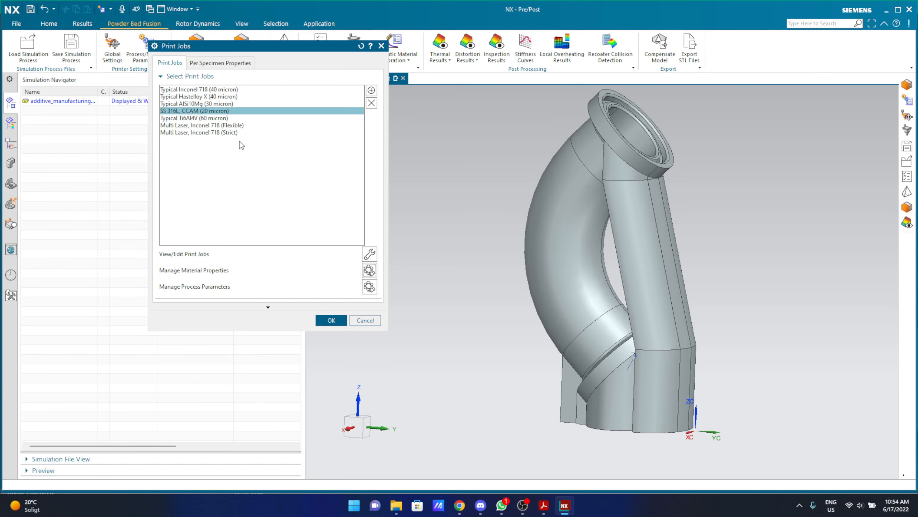
{"action": "left_click", "coordinate": [369, 270]}
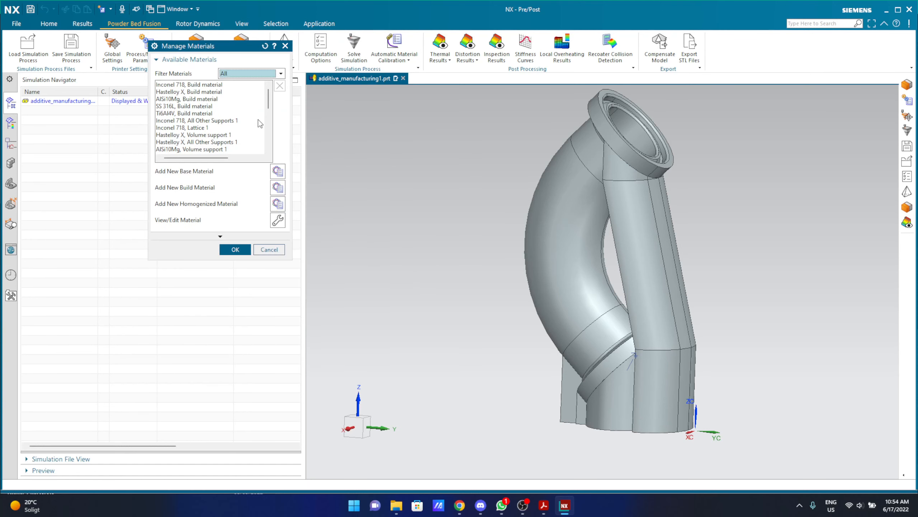
{"action": "left_click", "coordinate": [215, 137]}
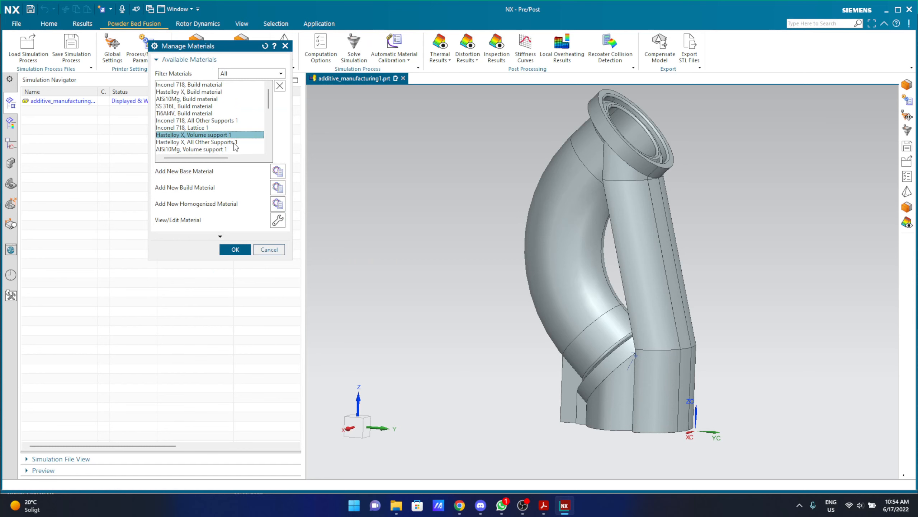
{"action": "key", "text": "Down"}
{"action": "key", "text": "Down"}
{"action": "key", "text": "Down"}
{"action": "key", "text": "Down"}
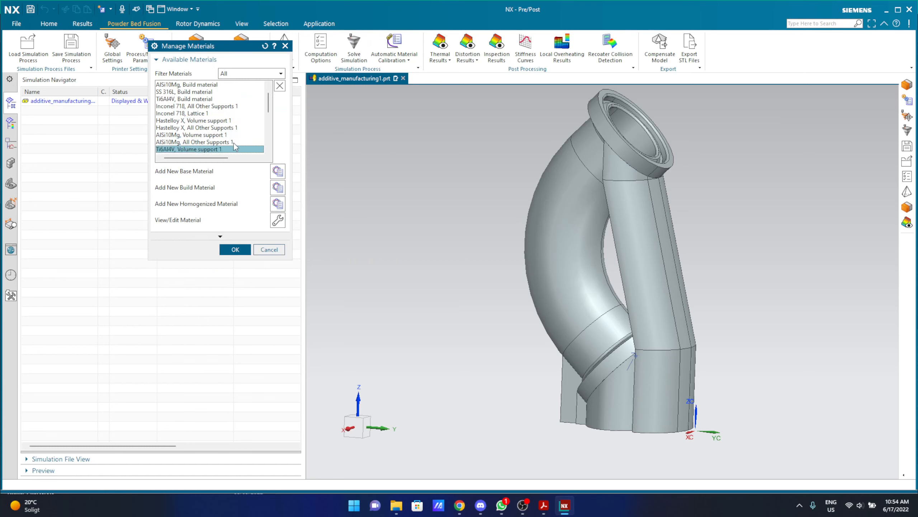
{"action": "key", "text": "Down"}
{"action": "key", "text": "Down"}
{"action": "key", "text": "Down"}
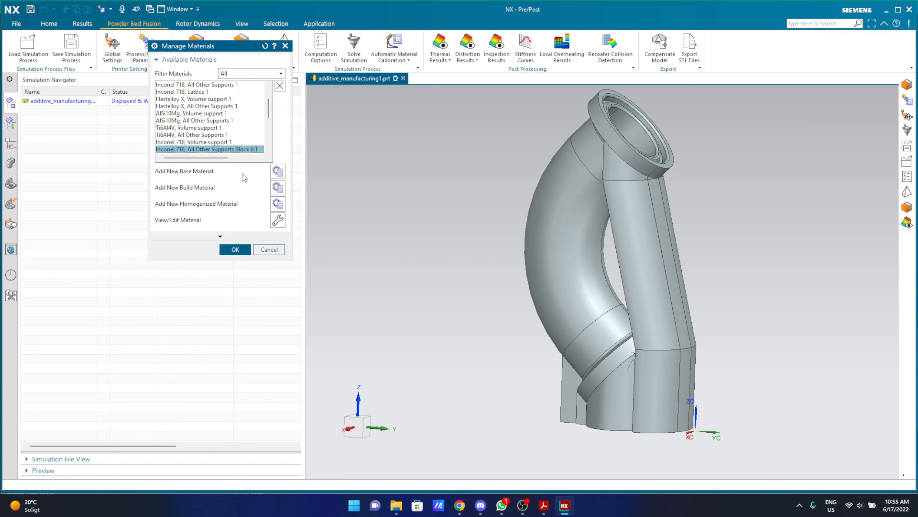
{"action": "key", "text": "Down"}
{"action": "key", "text": "Down"}
{"action": "key", "text": "Down"}
{"action": "key", "text": "Down"}
{"action": "key", "text": "Down"}
{"action": "key", "text": "Down"}
{"action": "key", "text": "Down"}
{"action": "key", "text": "Down"}
{"action": "key", "text": "Down"}
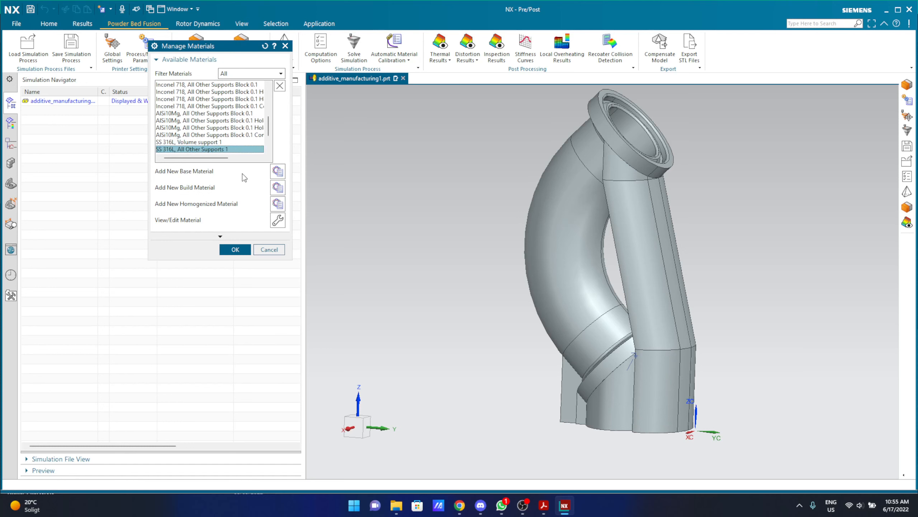
{"action": "key", "text": "Up"}
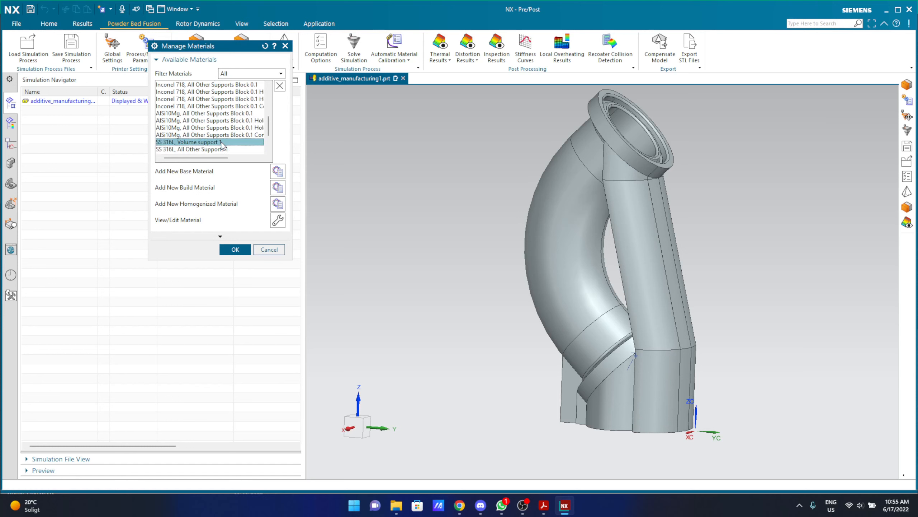
{"action": "left_click", "coordinate": [278, 219]}
{"action": "left_click", "coordinate": [231, 132]}
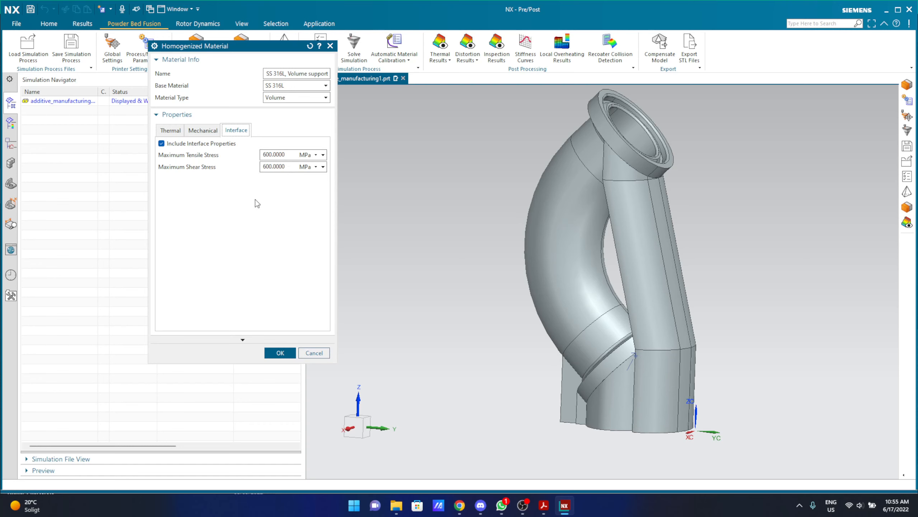
{"action": "left_click", "coordinate": [305, 352]}
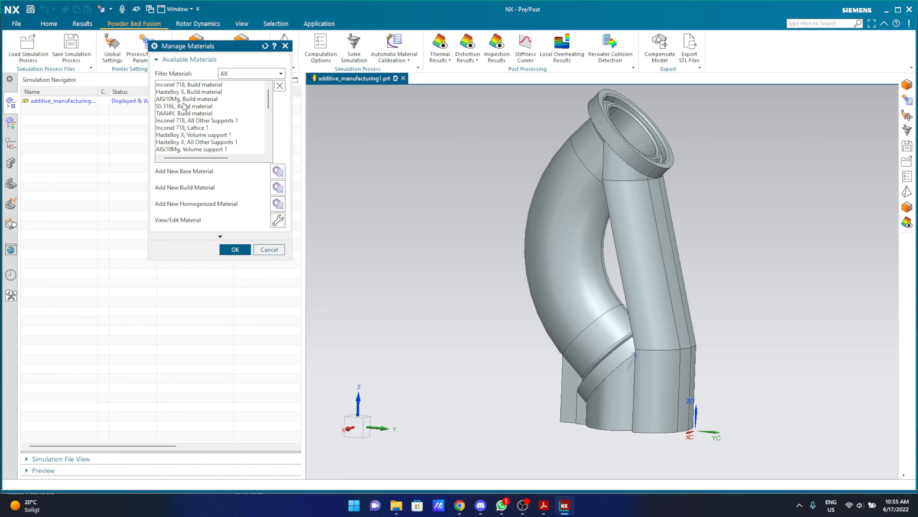
- Review the thermal and mechanical properties of the SS 316L, Build material
{"action": "left_click", "coordinate": [194, 106]}
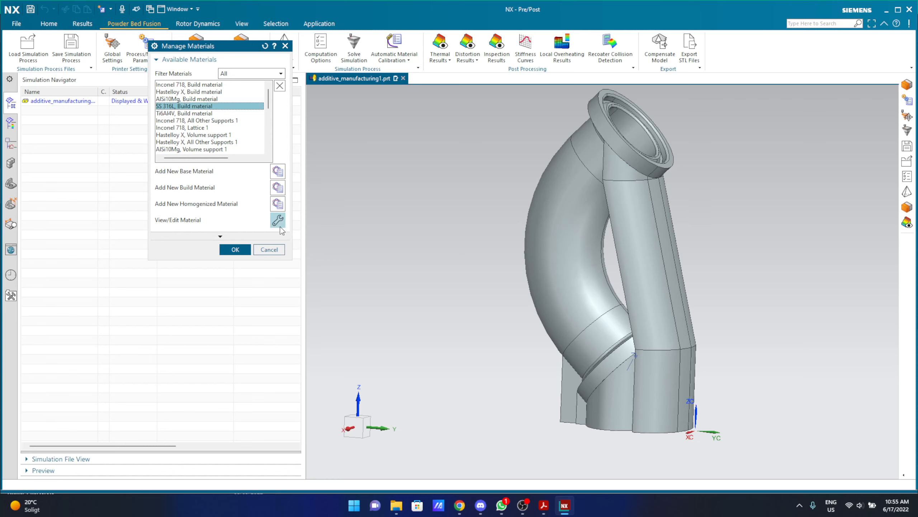
{"action": "left_click", "coordinate": [278, 222]}
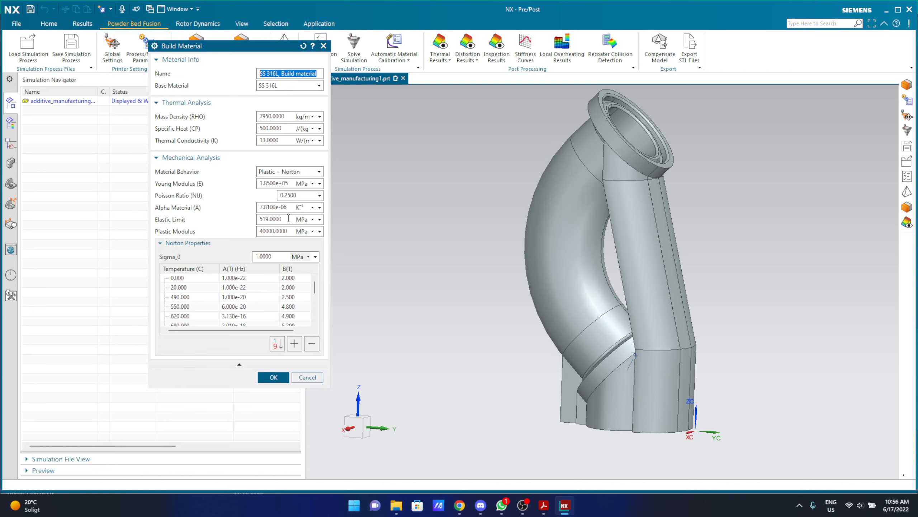
{"action": "left_click", "coordinate": [307, 377]}
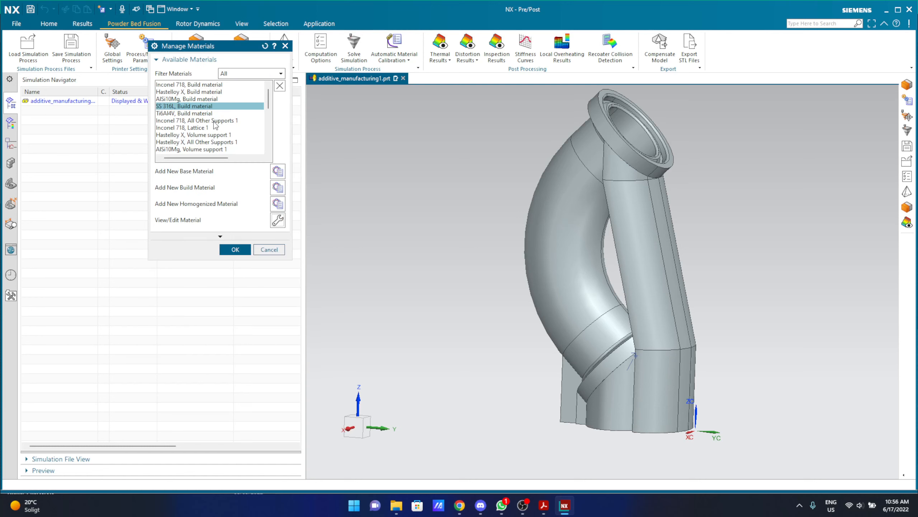
- Examine the interface properties of the SS 316L, Volume support 1 homogenized material and leave them as they are
{"action": "scroll", "coordinate": [220, 135], "scroll_direction": "down", "scroll_amount": 1}
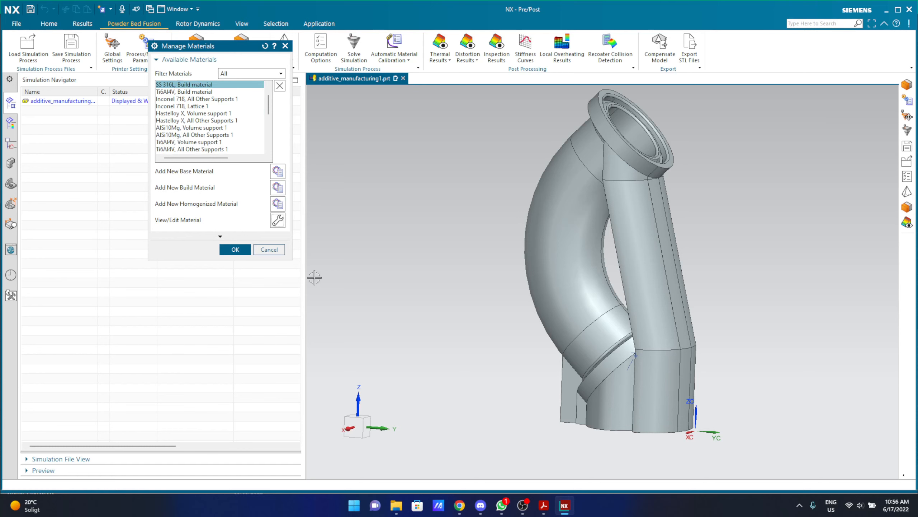
{"action": "scroll", "coordinate": [197, 129], "scroll_direction": "down", "scroll_amount": 2}
{"action": "scroll", "coordinate": [183, 153], "scroll_direction": "down", "scroll_amount": 3}
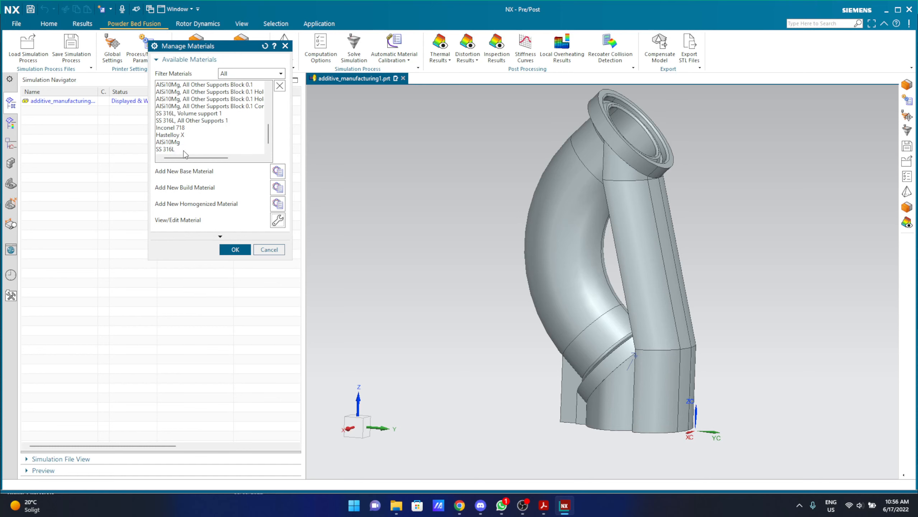
{"action": "left_click", "coordinate": [209, 114]}
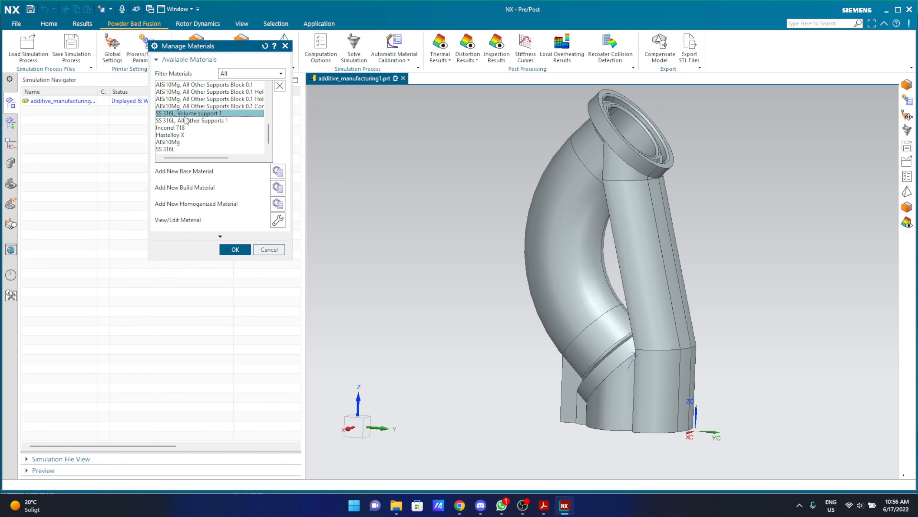
{"action": "left_click", "coordinate": [278, 220]}
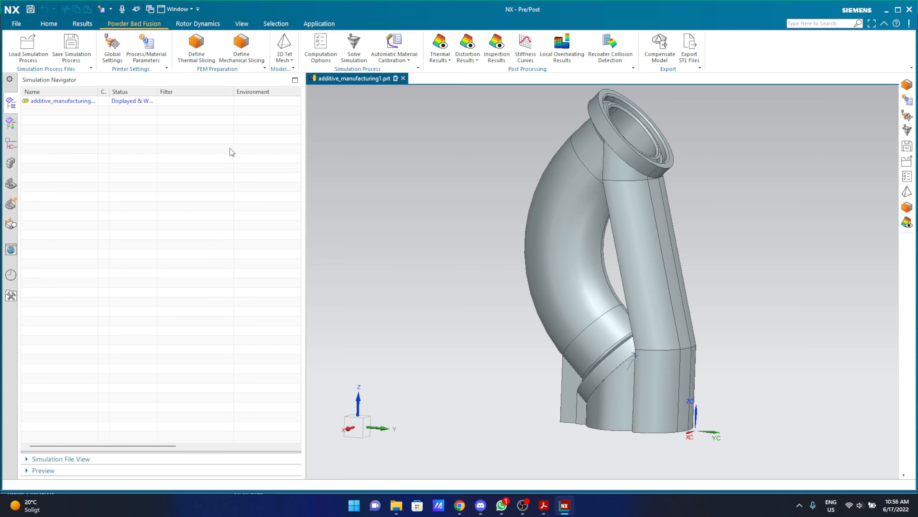
{"action": "left_click", "coordinate": [245, 134]}
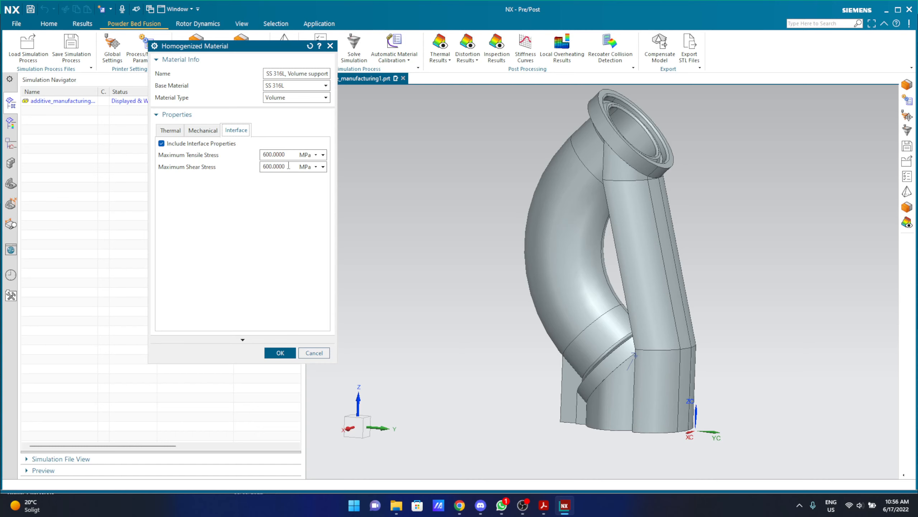
{"action": "left_click", "coordinate": [321, 351]}
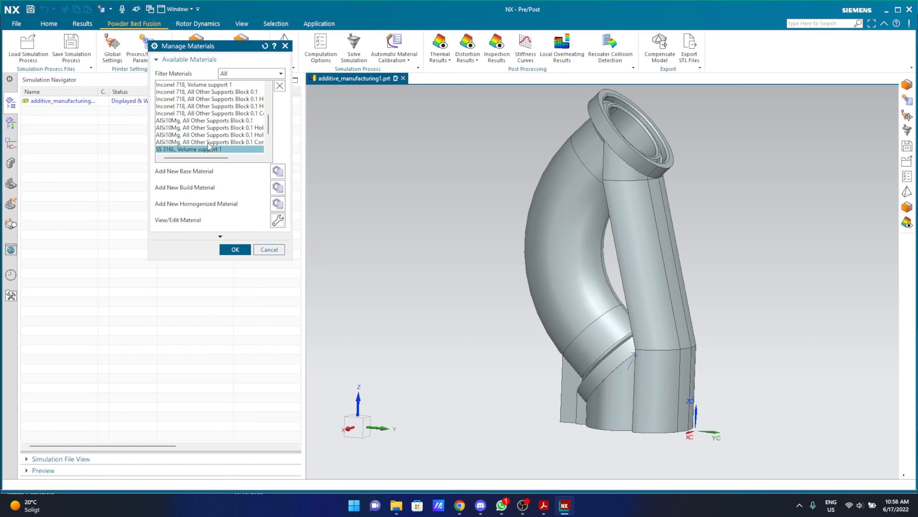
- Locate SS 316L, All Other Supports 1 and examine the material type options offered for a new homogenized material
{"action": "scroll", "coordinate": [209, 141], "scroll_direction": "down", "scroll_amount": 2}
{"action": "left_click", "coordinate": [200, 114]}
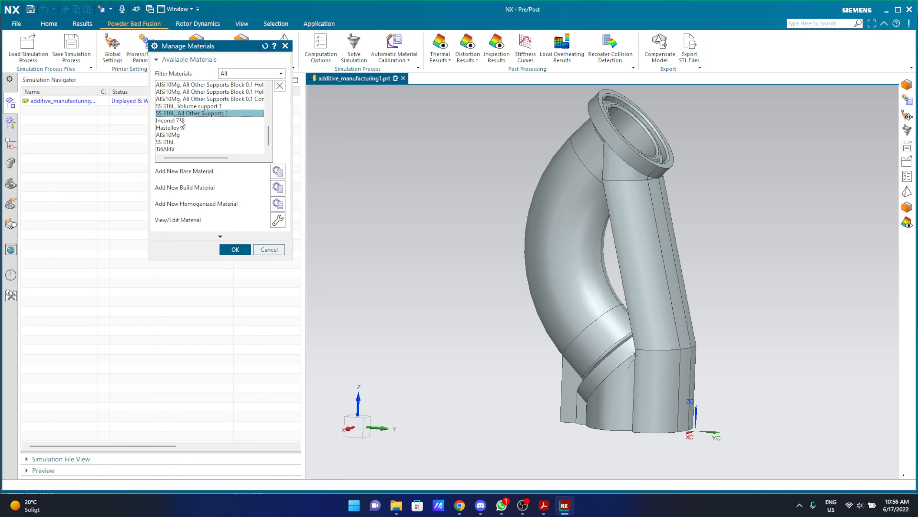
{"action": "left_click", "coordinate": [280, 205]}
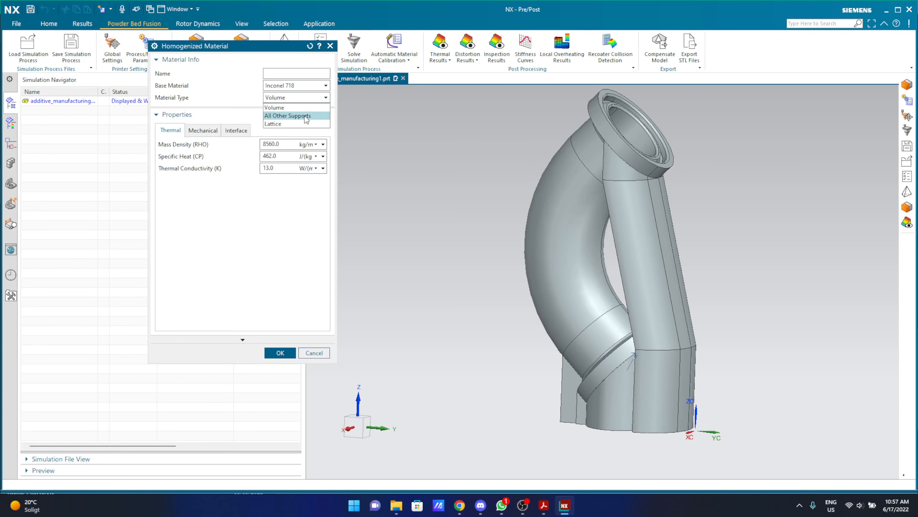
{"action": "left_click", "coordinate": [319, 353]}
{"action": "left_click", "coordinate": [315, 348]}
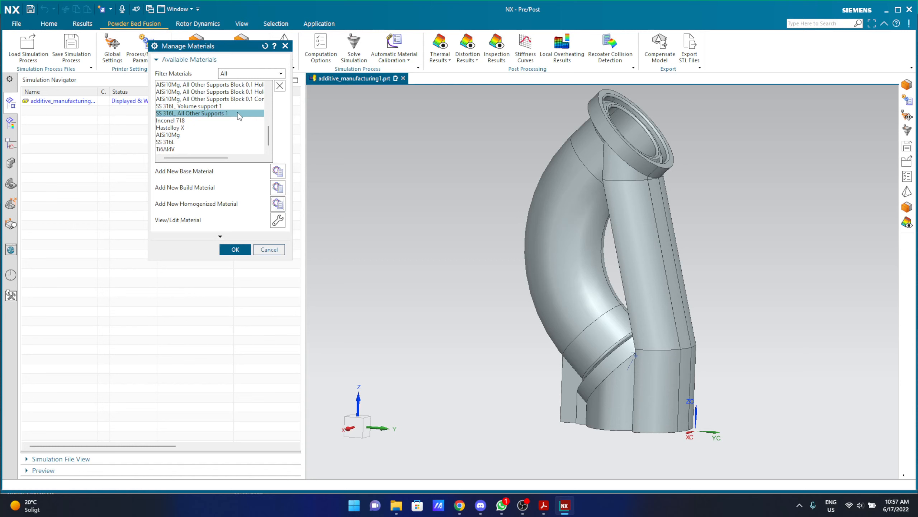
- Review the thermal, mechanical and interface properties of the SS 316L, All Other Supports 1 homogenized material
{"action": "left_click", "coordinate": [277, 219]}
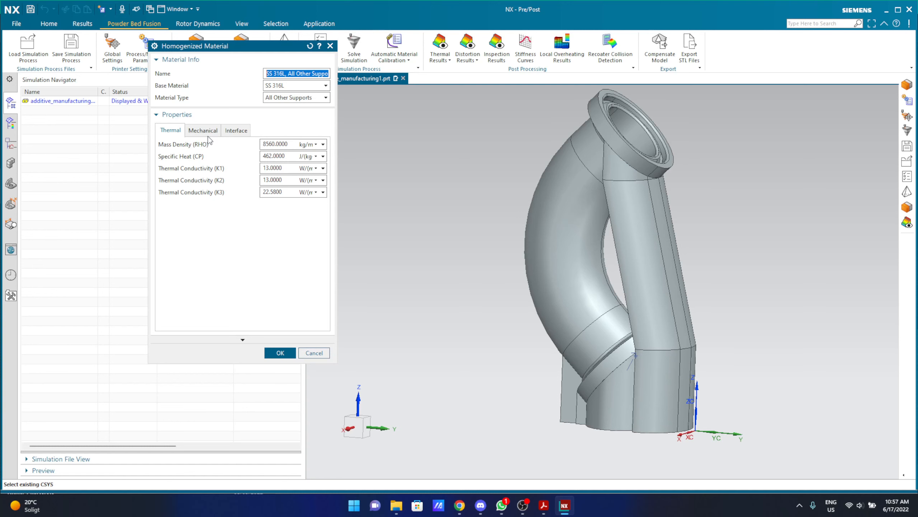
{"action": "left_click", "coordinate": [522, 507]}
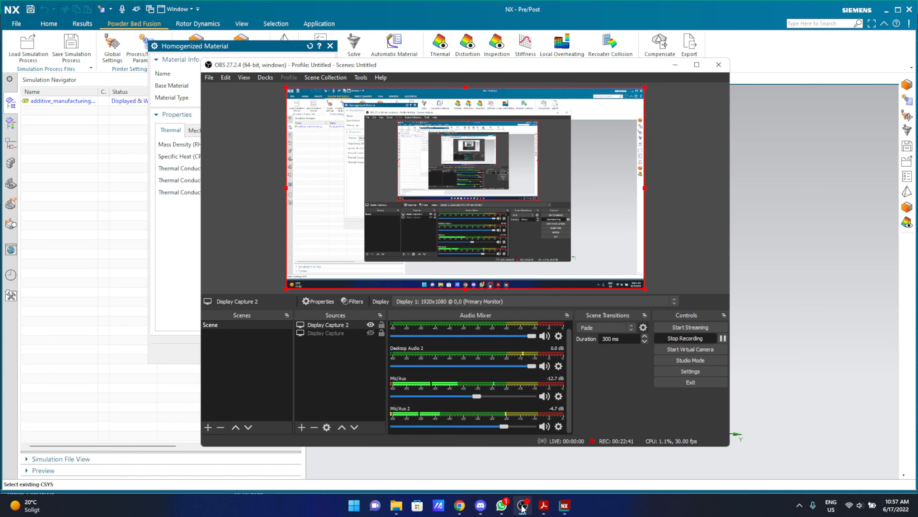
{"action": "left_click", "coordinate": [684, 66]}
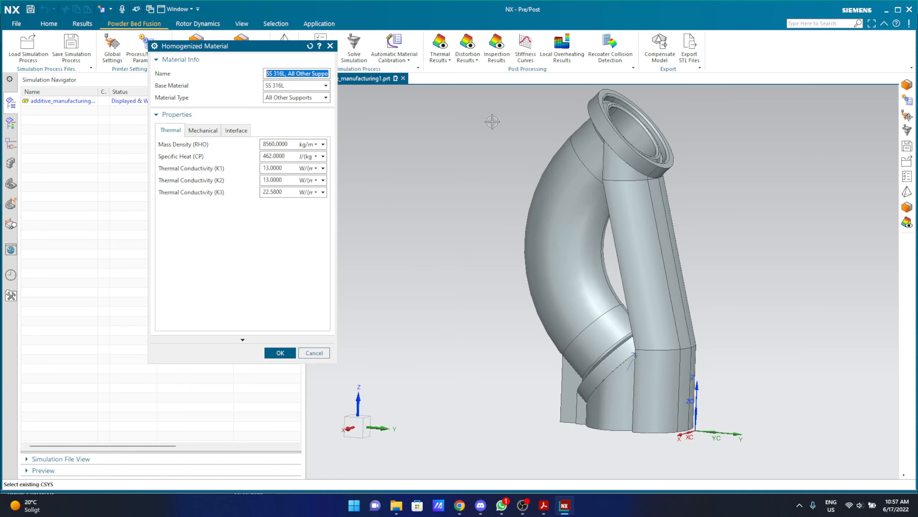
{"action": "left_click", "coordinate": [204, 131]}
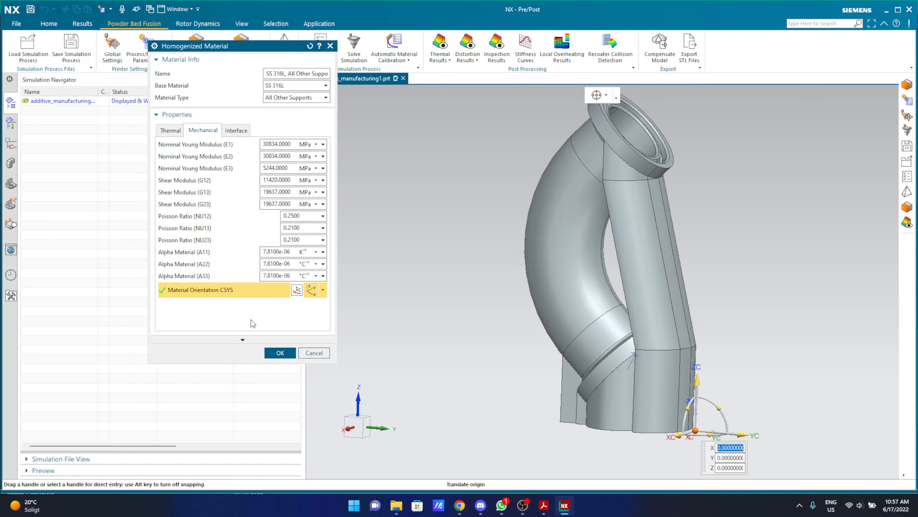
{"action": "left_click", "coordinate": [242, 131]}
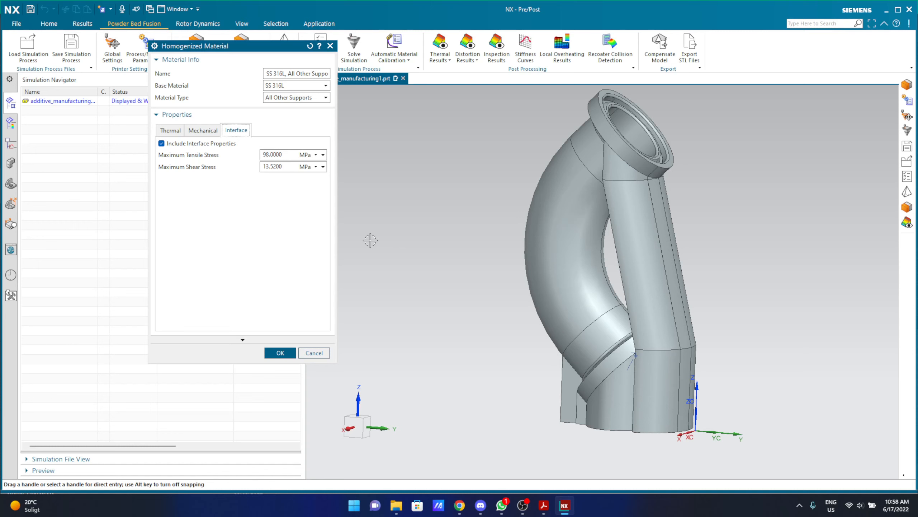
{"action": "left_click", "coordinate": [283, 357]}
{"action": "left_click", "coordinate": [546, 264]}
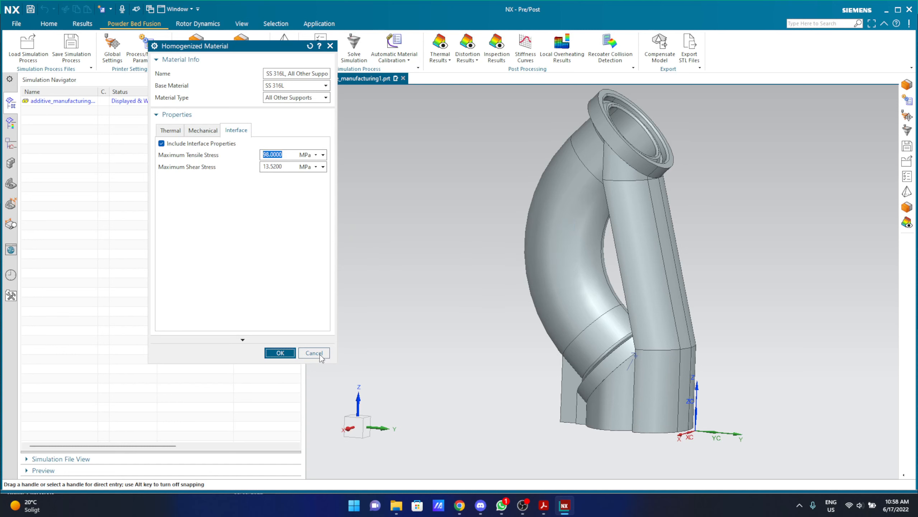
{"action": "left_click", "coordinate": [320, 355]}
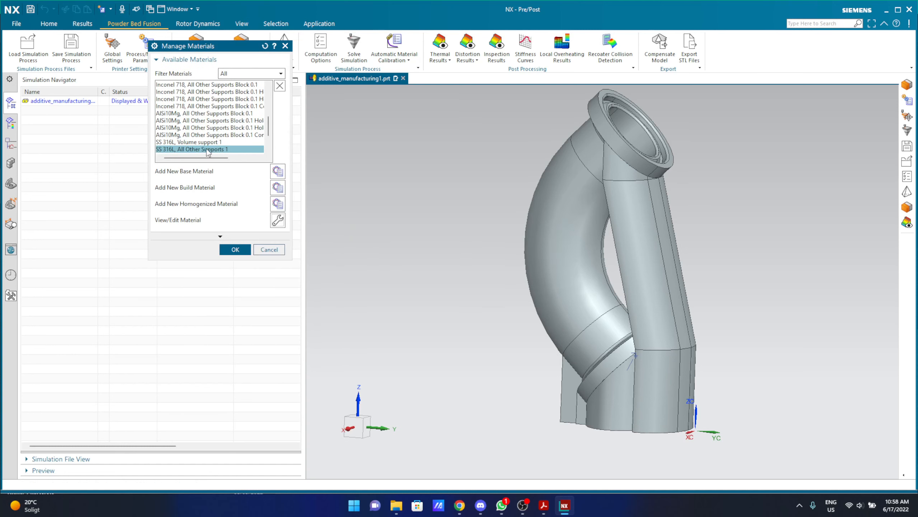
- Return to the print jobs and check which materials can be added to the SS 316L, CCAM (20 micron) material definition
{"action": "left_click", "coordinate": [249, 253]}
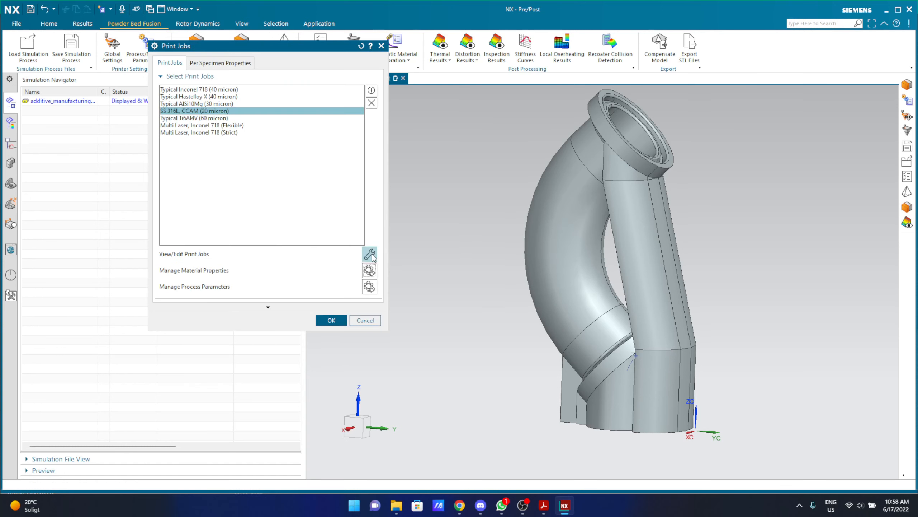
{"action": "left_click", "coordinate": [370, 254]}
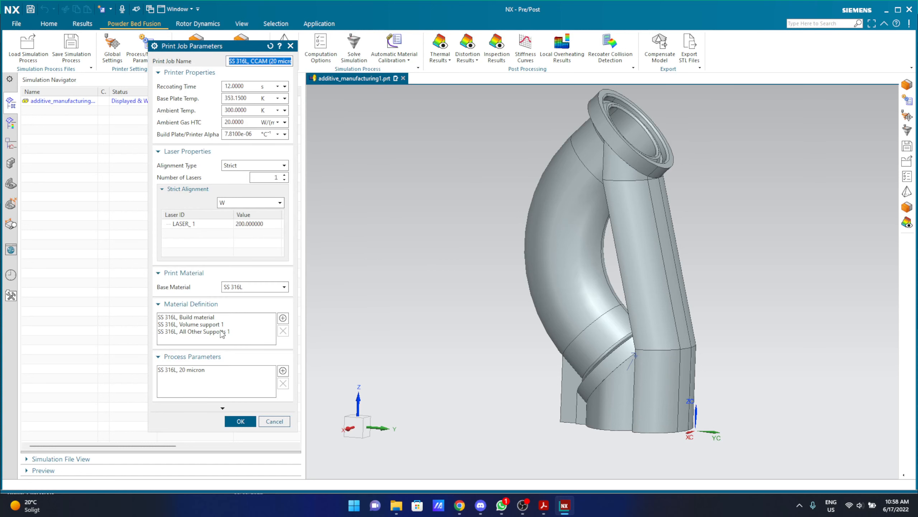
{"action": "left_click", "coordinate": [283, 317]}
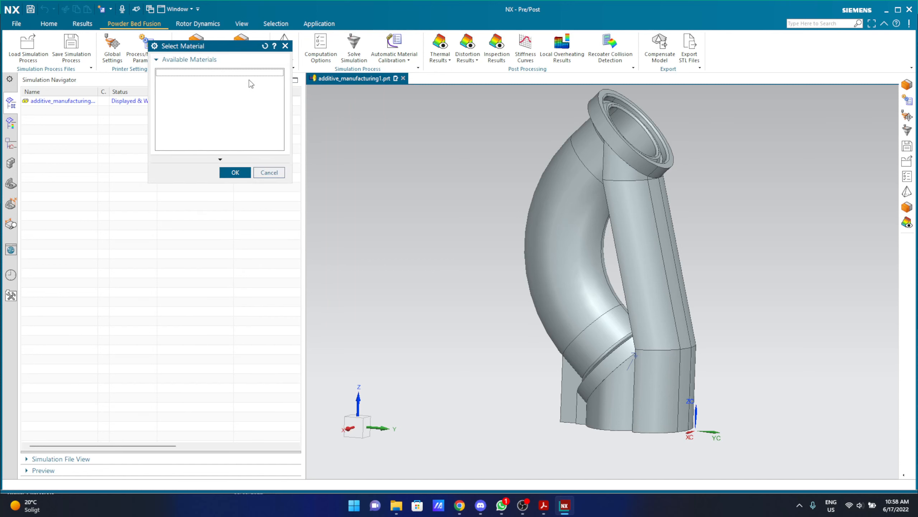
{"action": "left_click", "coordinate": [268, 175]}
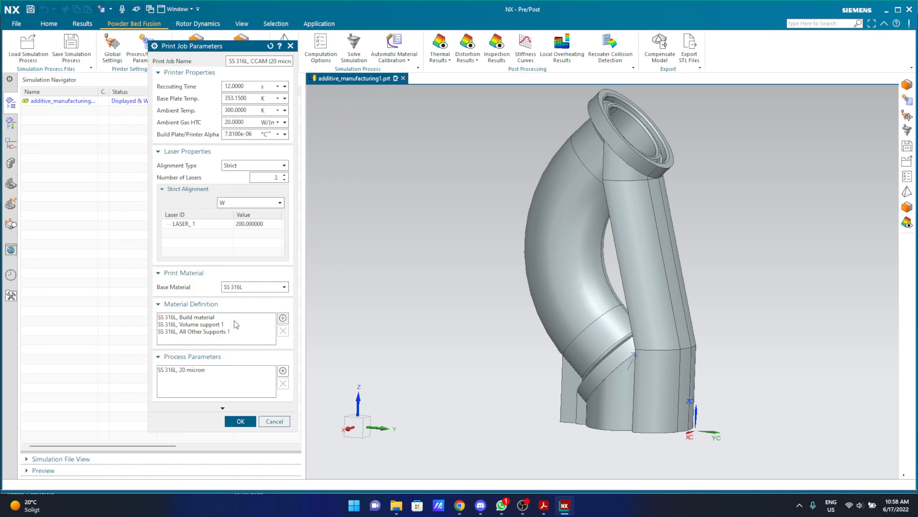
- Remove SS 316L, All Other Supports 1 from the print job's material definition, add it back, and save the modified print job
{"action": "left_click", "coordinate": [216, 332]}
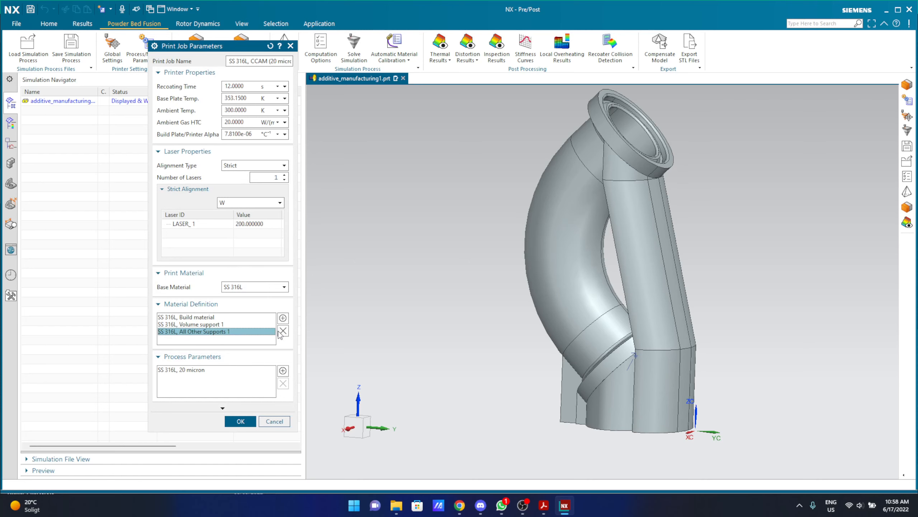
{"action": "left_click", "coordinate": [283, 331]}
{"action": "left_click", "coordinate": [284, 317]}
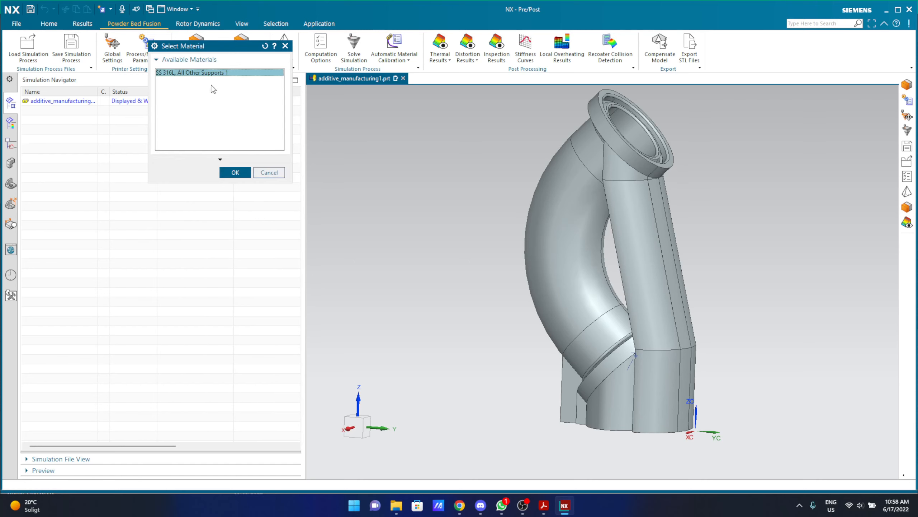
{"action": "left_click", "coordinate": [235, 173]}
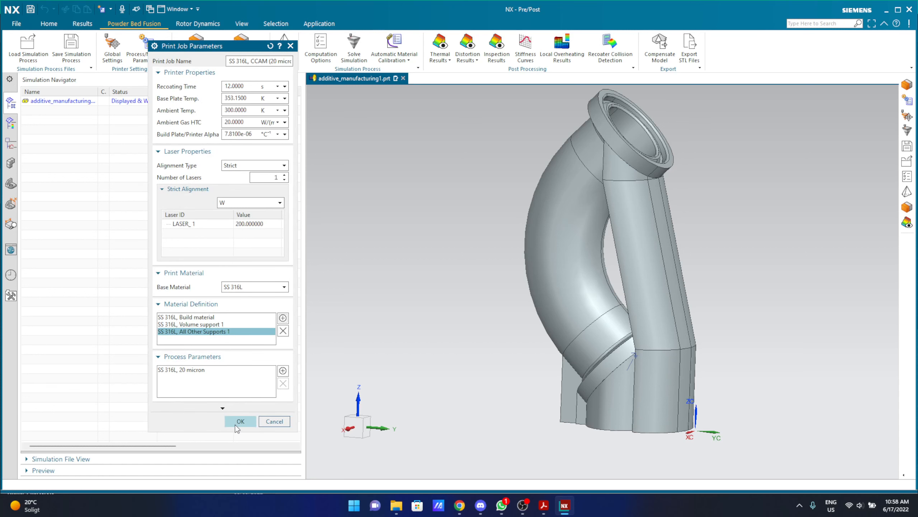
{"action": "left_click", "coordinate": [235, 425]}
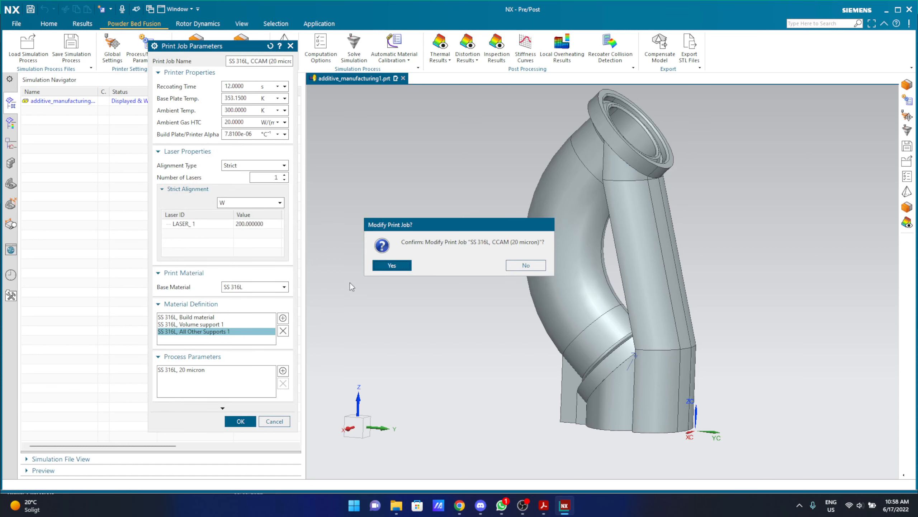
{"action": "left_click", "coordinate": [405, 269]}
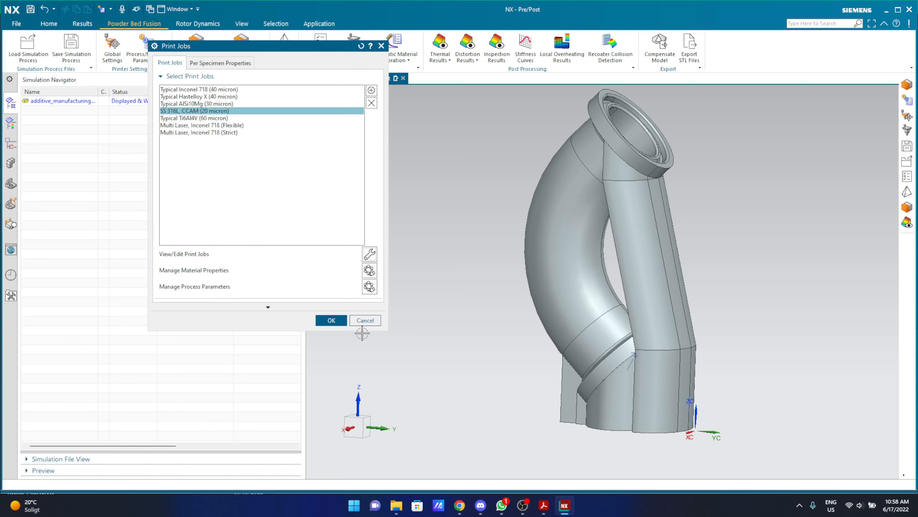
{"action": "left_click", "coordinate": [365, 320]}
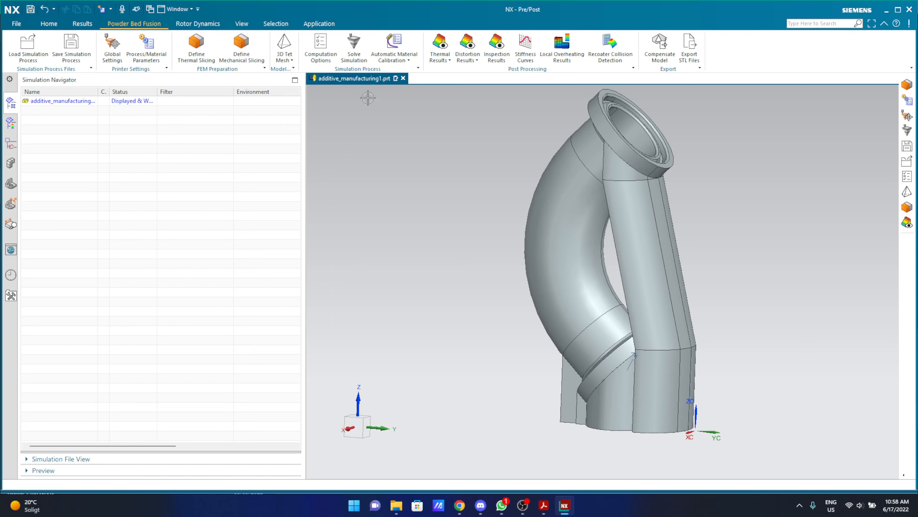
- Define the thermal and mechanical simulation slices for the tube elbow, accepting the proposed slice parameters
{"action": "left_click", "coordinate": [198, 58]}
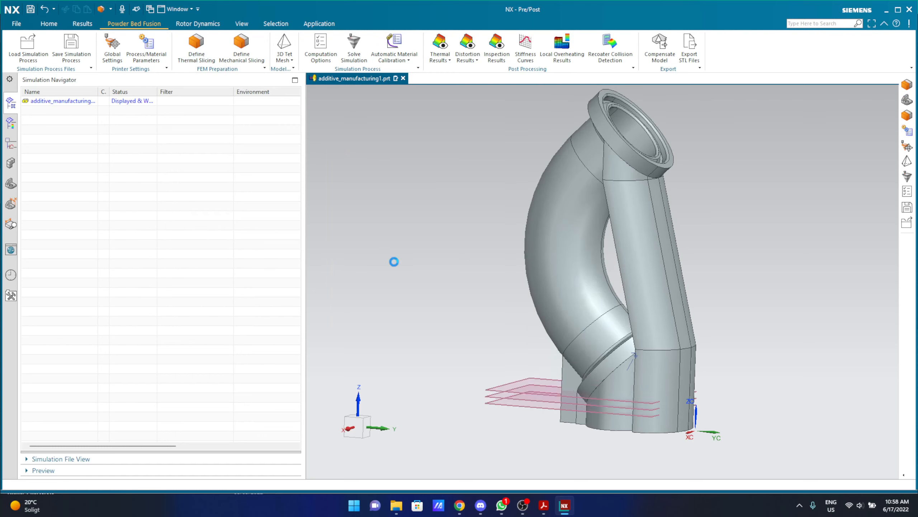
{"action": "left_click", "coordinate": [233, 295]}
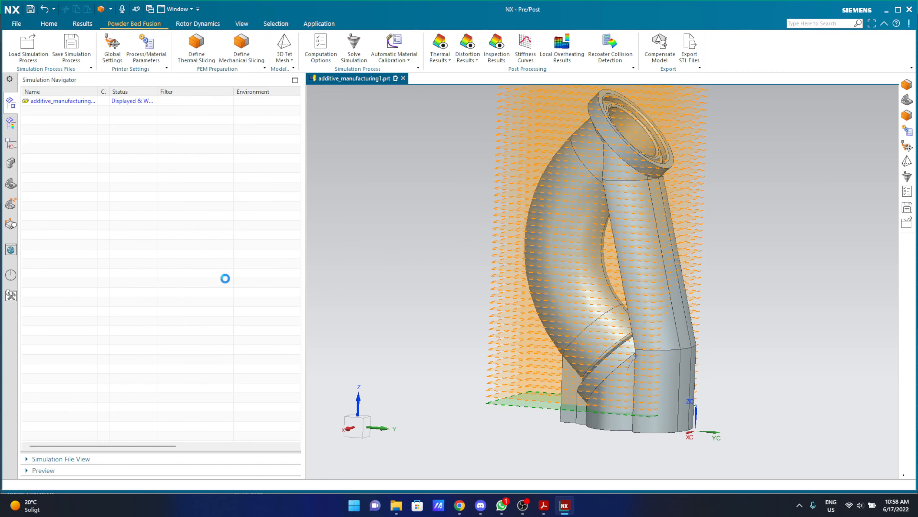
{"action": "left_click", "coordinate": [242, 24]}
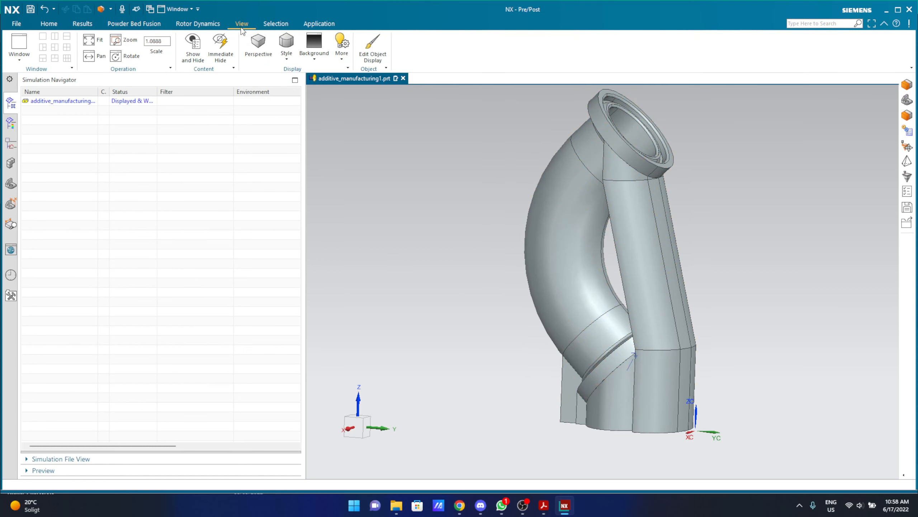
{"action": "left_click", "coordinate": [142, 25]}
{"action": "left_click", "coordinate": [242, 51]}
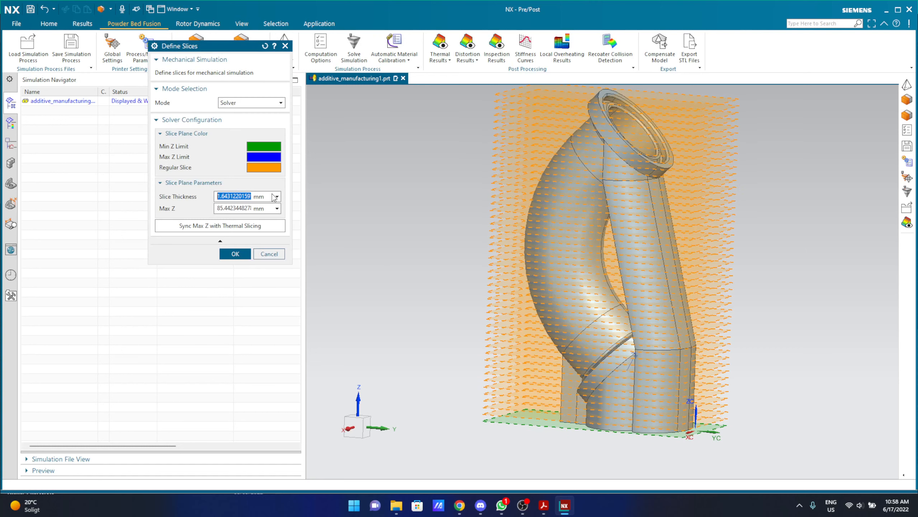
{"action": "left_click", "coordinate": [234, 253]}
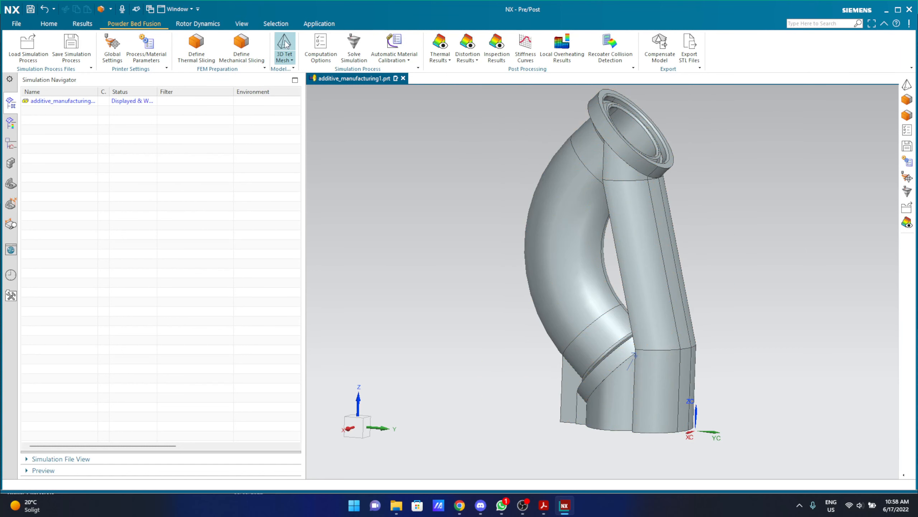
- Try to open the computation options, and load the simulation process
{"action": "left_click", "coordinate": [321, 49]}
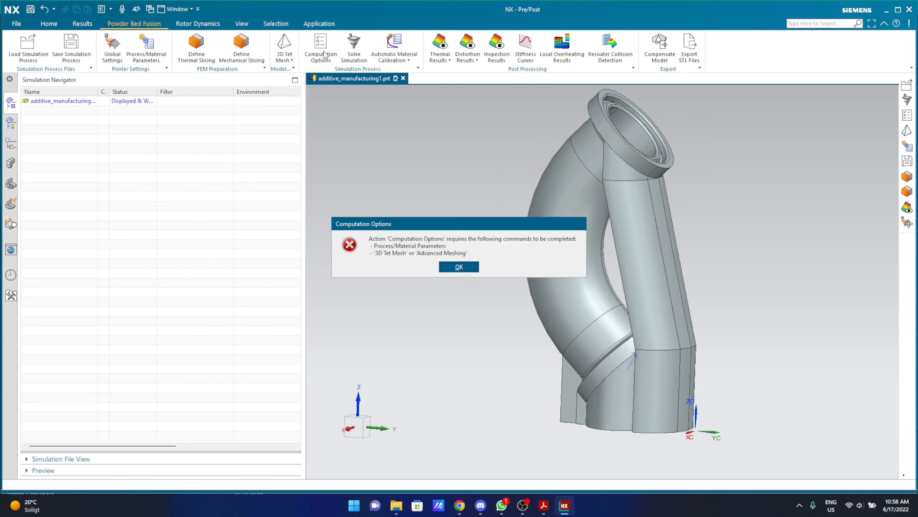
{"action": "left_click", "coordinate": [456, 268]}
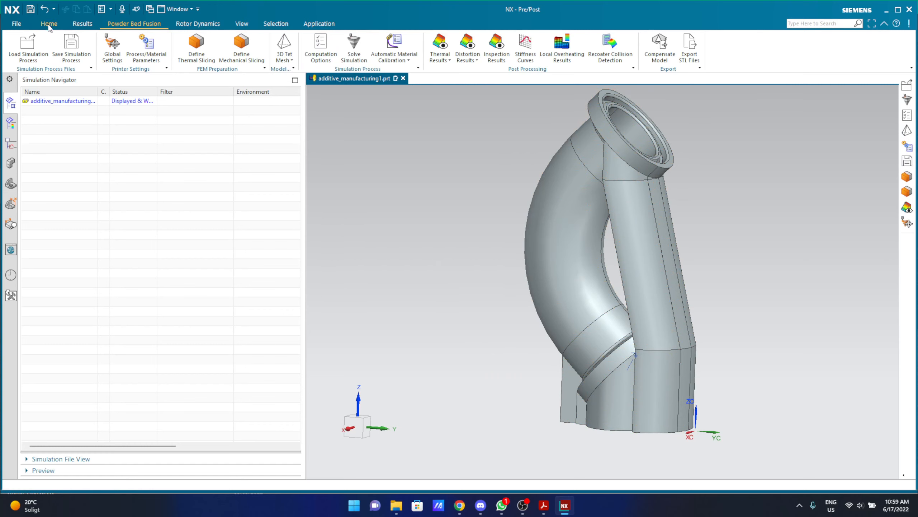
{"action": "left_click", "coordinate": [28, 47]}
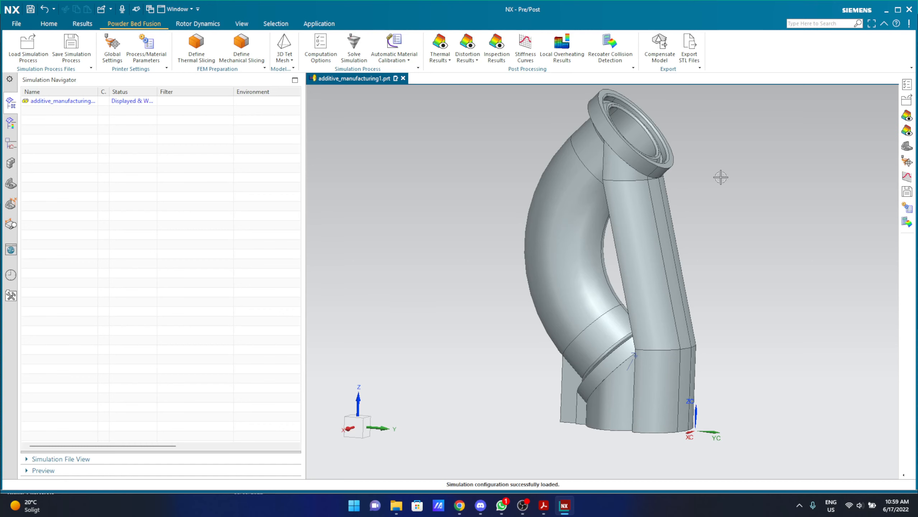
- Close NX and answer its exit prompt
{"action": "left_click", "coordinate": [909, 10]}
{"action": "left_click", "coordinate": [465, 270]}
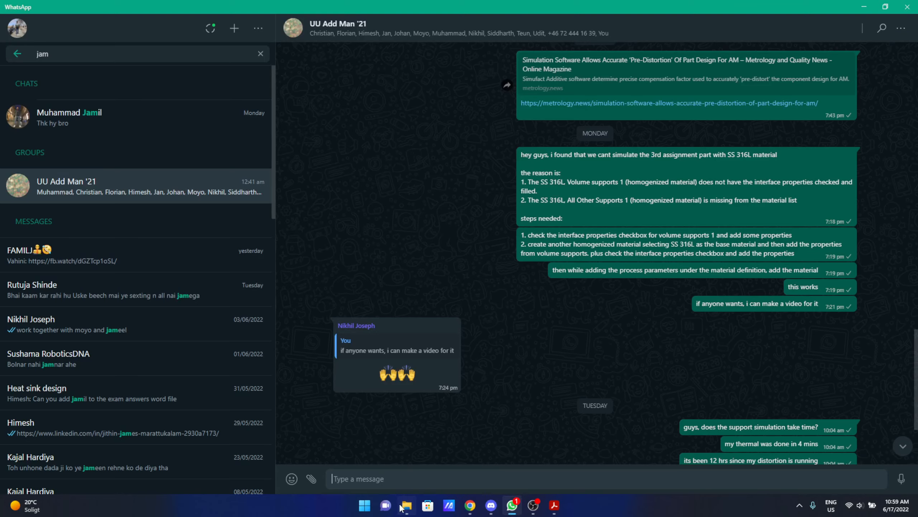
- Open additive_manufacturing5.prt from the 45 slices 0.6 folder of assignment 3, accept the loading warning, and load its simulation process
{"action": "left_click", "coordinate": [400, 504]}
{"action": "double_click", "coordinate": [170, 95]}
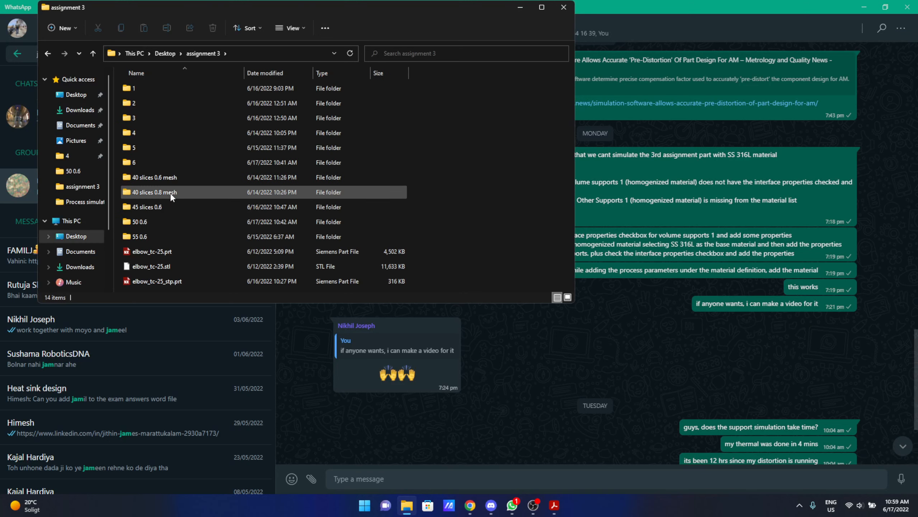
{"action": "double_click", "coordinate": [167, 206]}
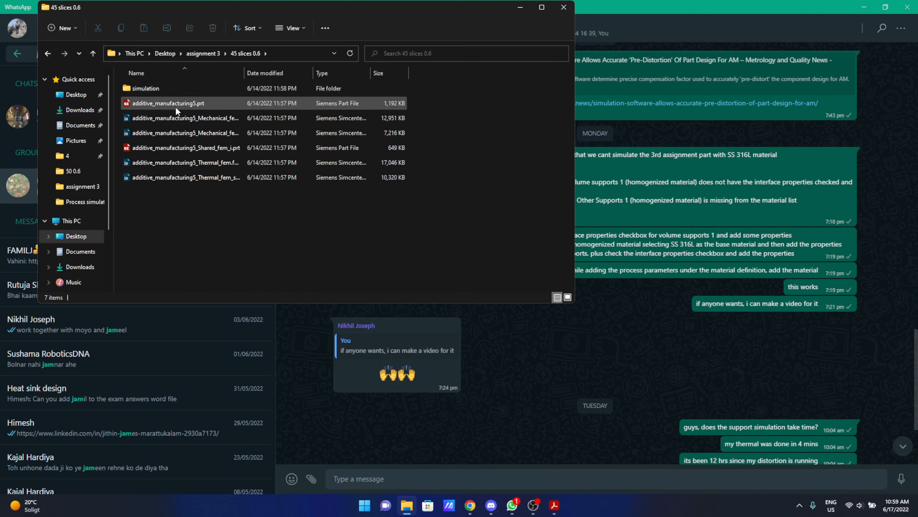
{"action": "double_click", "coordinate": [175, 104]}
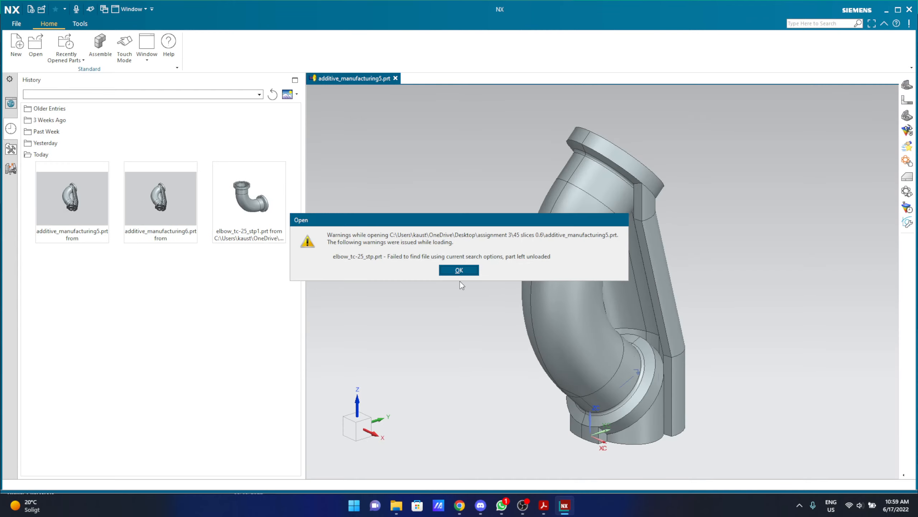
{"action": "left_click", "coordinate": [459, 271]}
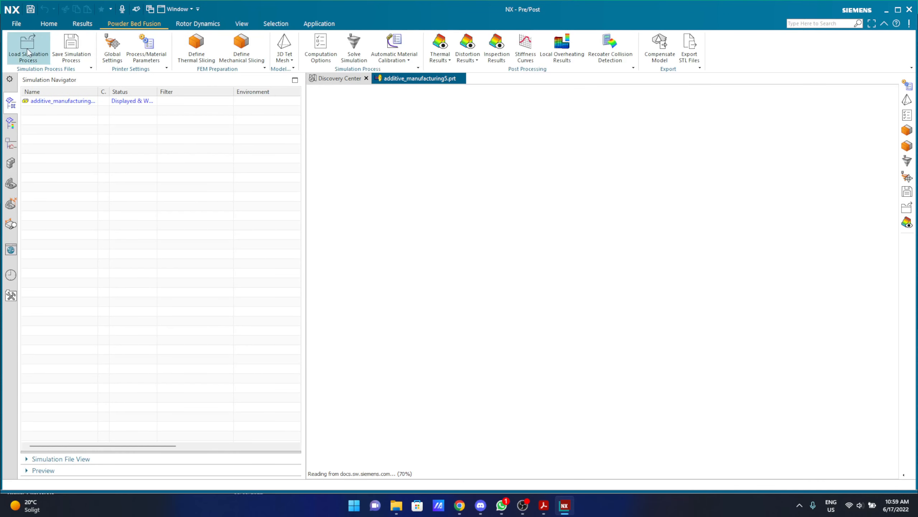
{"action": "left_click", "coordinate": [29, 52]}
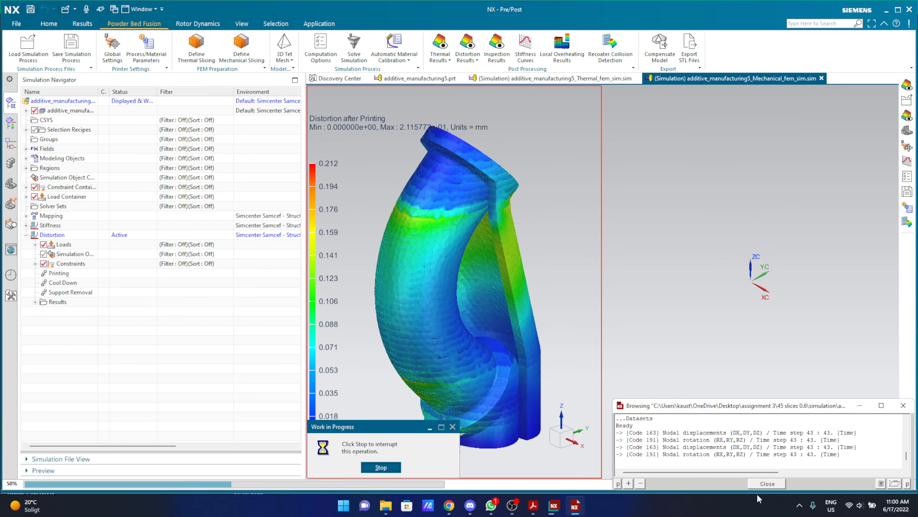
{"action": "left_click", "coordinate": [767, 484]}
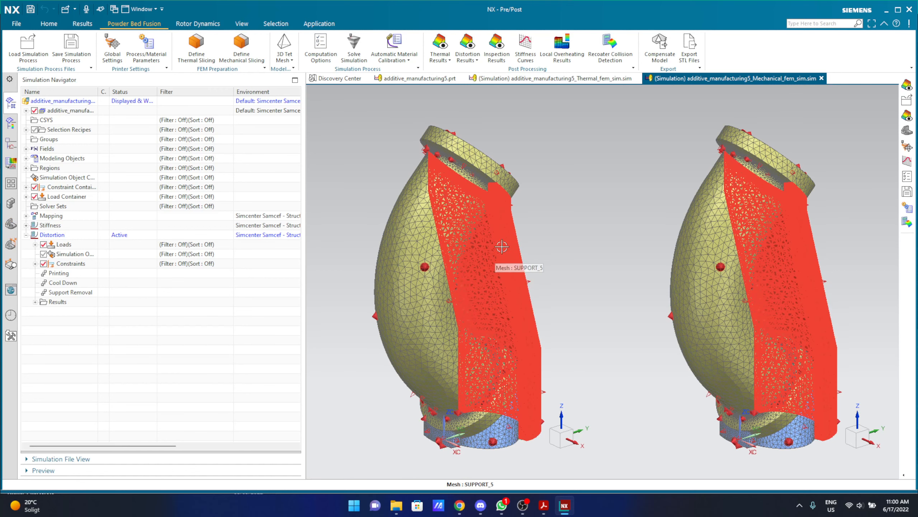
- Check the support failure modeling option in the computation options, and leave without applying changes
{"action": "left_click", "coordinate": [307, 48]}
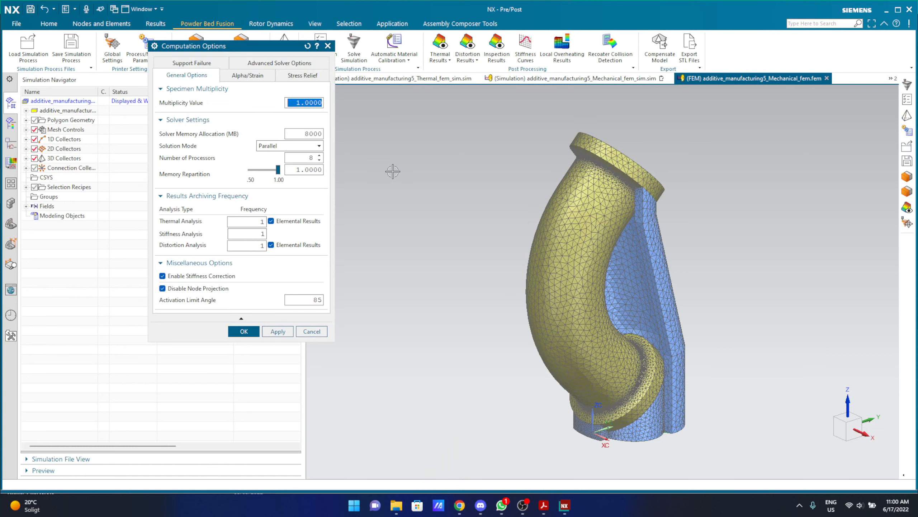
{"action": "left_click", "coordinate": [178, 66]}
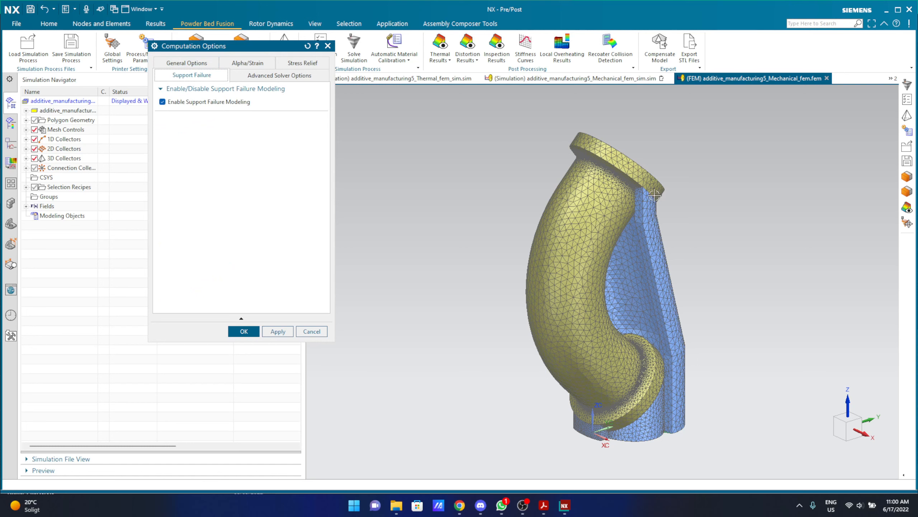
{"action": "left_click", "coordinate": [312, 332]}
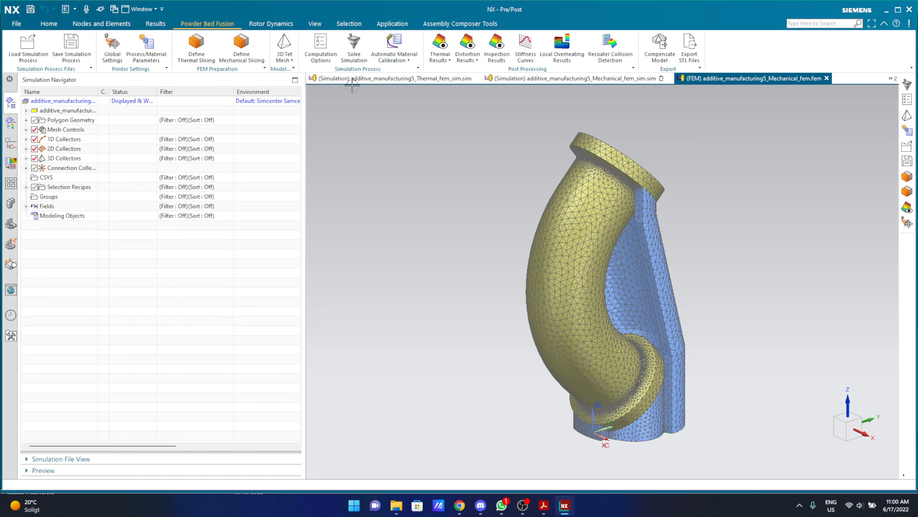
- Display the distortion results and expand the Inter-laminar components of the structural Cool Down Increment 45
{"action": "left_click", "coordinate": [468, 43]}
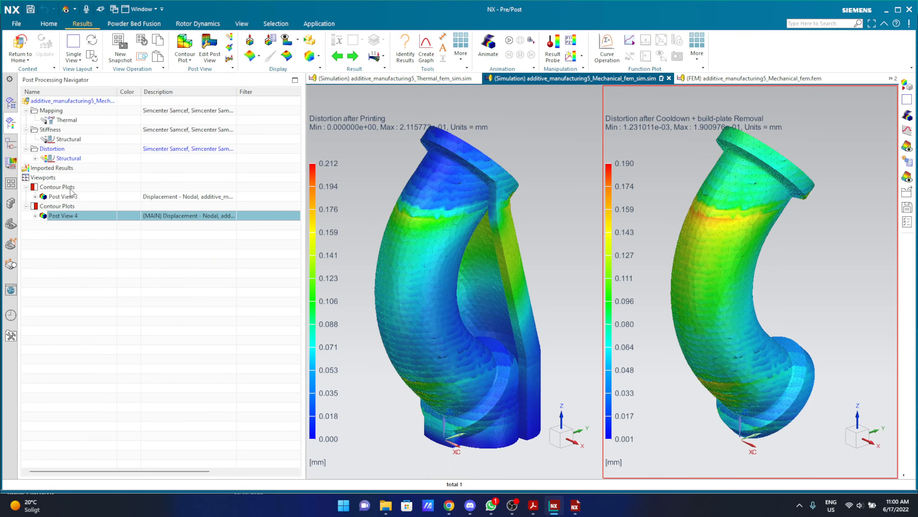
{"action": "left_click", "coordinate": [35, 158]}
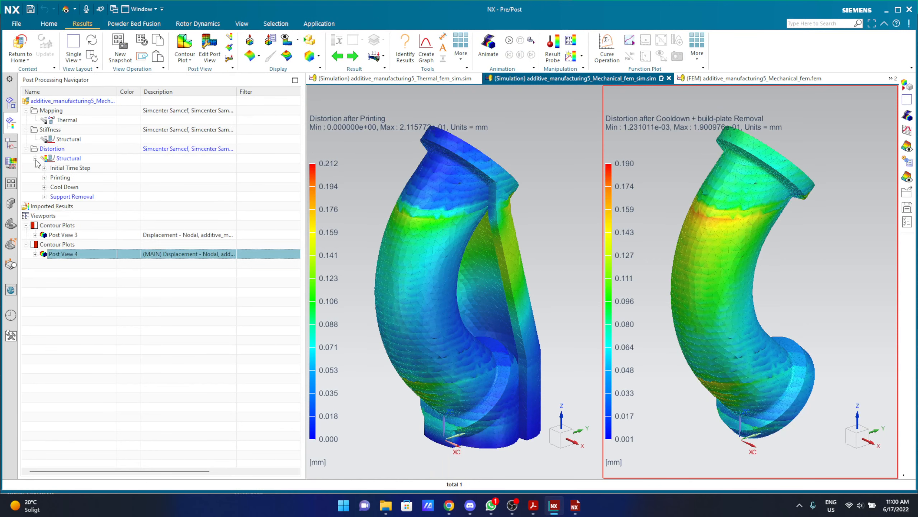
{"action": "left_click", "coordinate": [44, 186]}
{"action": "left_click", "coordinate": [54, 197]}
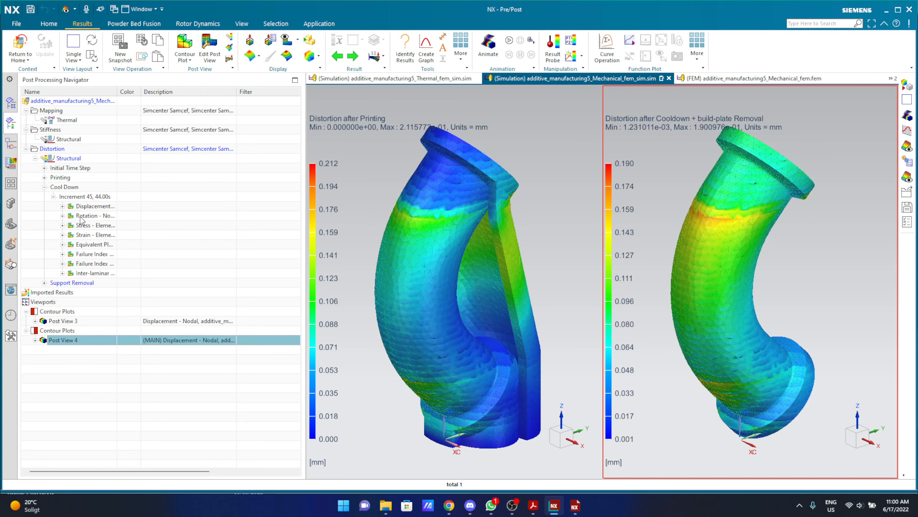
{"action": "left_click", "coordinate": [62, 273]}
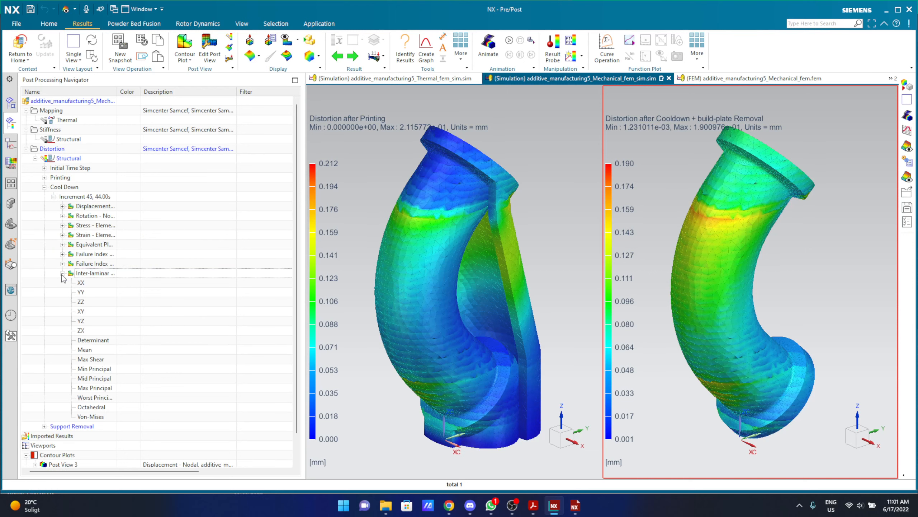
- Plot the Von-Mises inter-laminar stress for Printing Increment 43 of the structural distortion results
{"action": "left_click", "coordinate": [44, 177]}
{"action": "scroll", "coordinate": [58, 282], "scroll_direction": "down", "scroll_amount": 8}
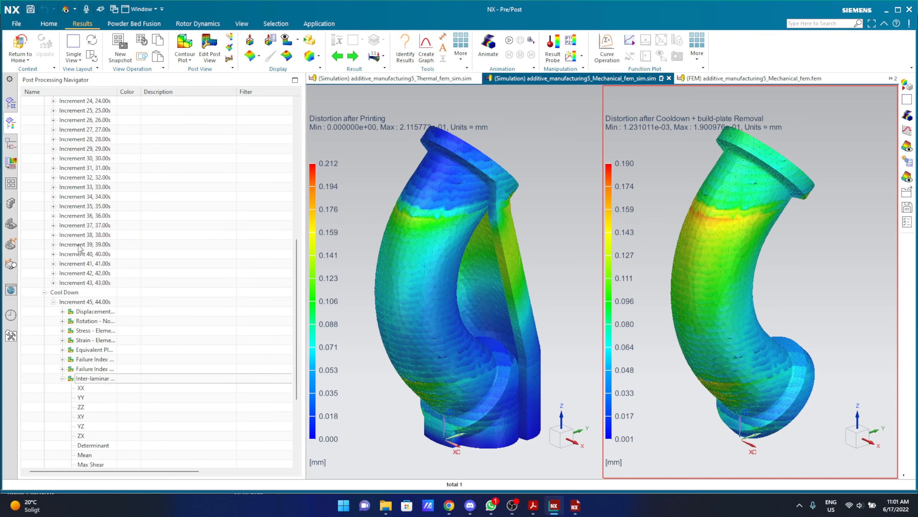
{"action": "left_click", "coordinate": [53, 282]}
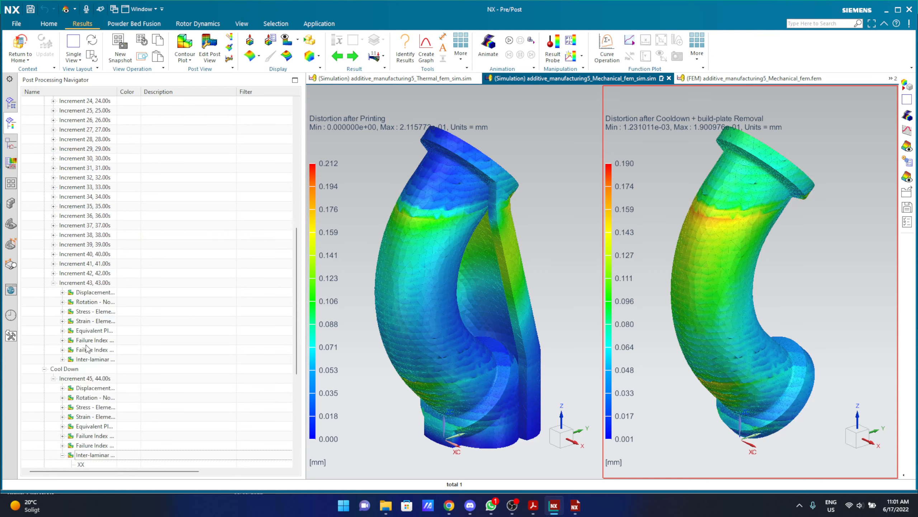
{"action": "left_click", "coordinate": [63, 359]}
{"action": "scroll", "coordinate": [102, 312], "scroll_direction": "down", "scroll_amount": 7}
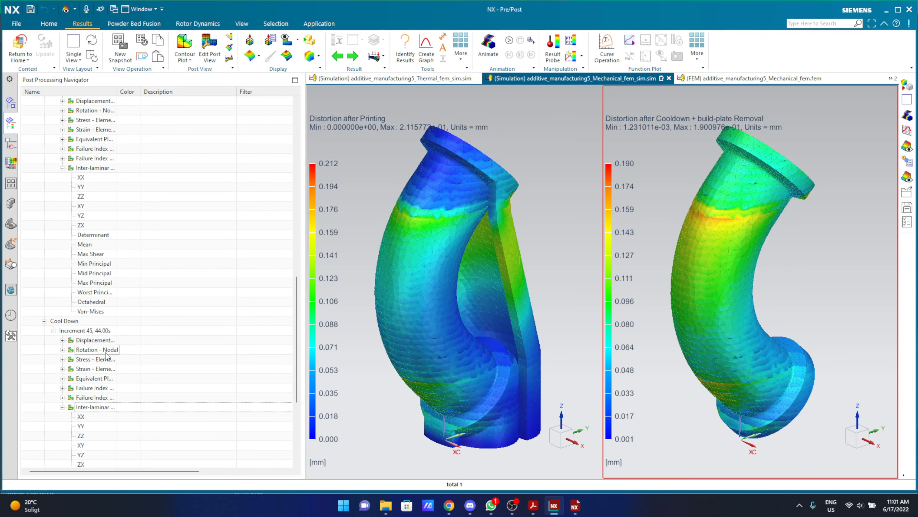
{"action": "double_click", "coordinate": [102, 312]}
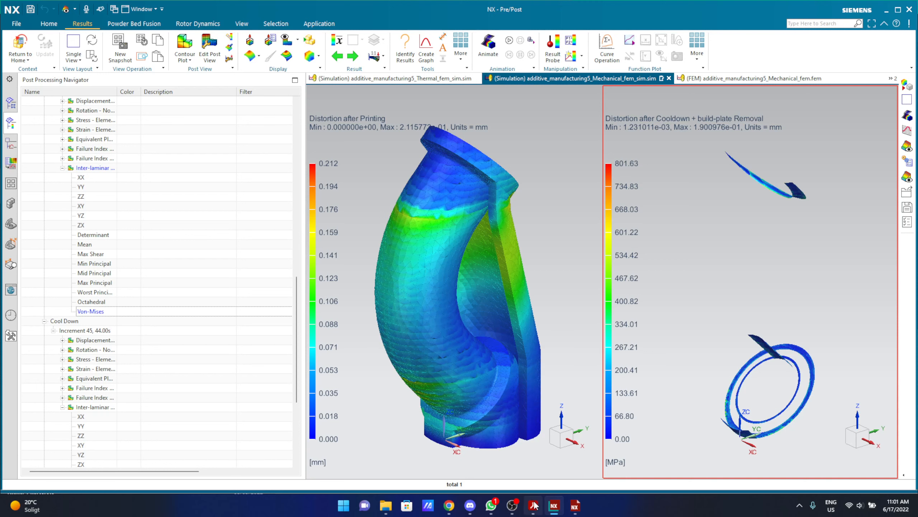
- Switch to PSQC Assignment 3.pdf in Adobe Acrobat Reader and review Task 2's support strategies and block support parameters
{"action": "mouse_move", "coordinate": [448, 507]}
{"action": "mouse_move", "coordinate": [490, 506]}
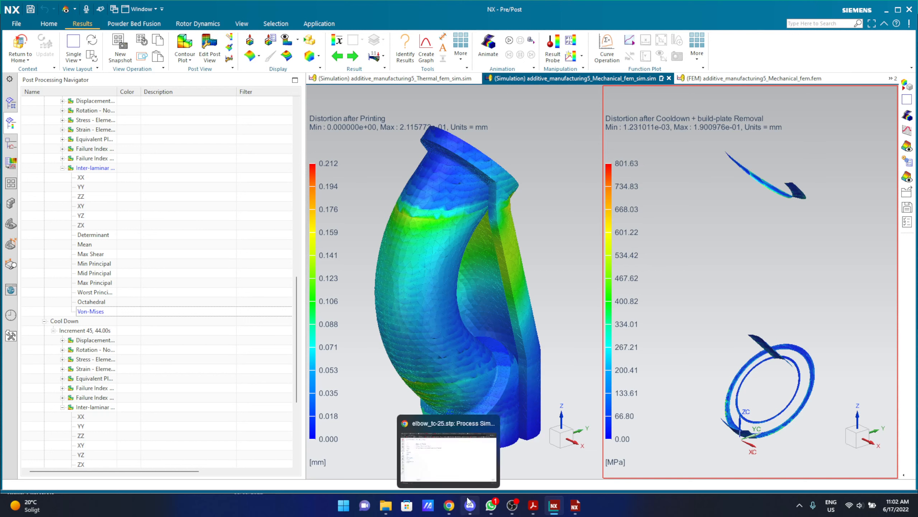
{"action": "mouse_move", "coordinate": [534, 507]}
{"action": "left_click", "coordinate": [544, 458]}
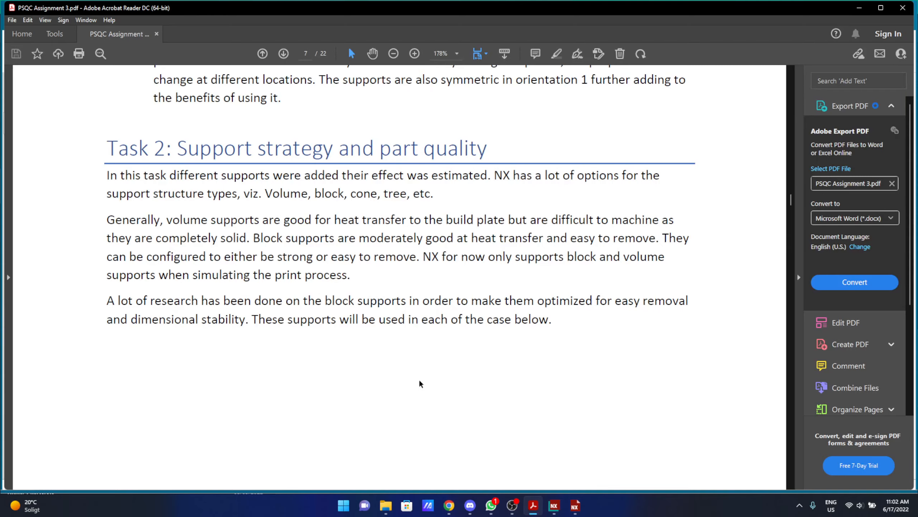
{"action": "scroll", "coordinate": [248, 291], "scroll_direction": "down", "scroll_amount": 10}
{"action": "scroll", "coordinate": [249, 327], "scroll_direction": "down", "scroll_amount": 5}
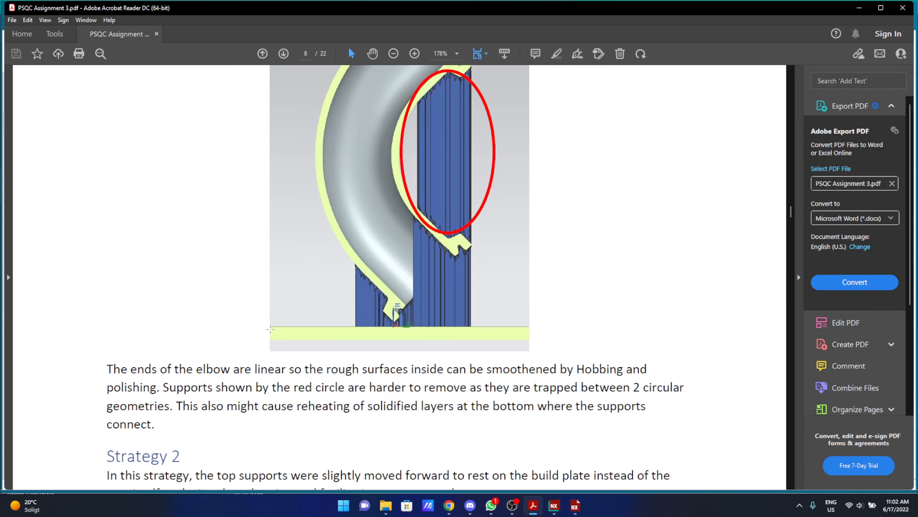
{"action": "scroll", "coordinate": [268, 324], "scroll_direction": "down", "scroll_amount": 15}
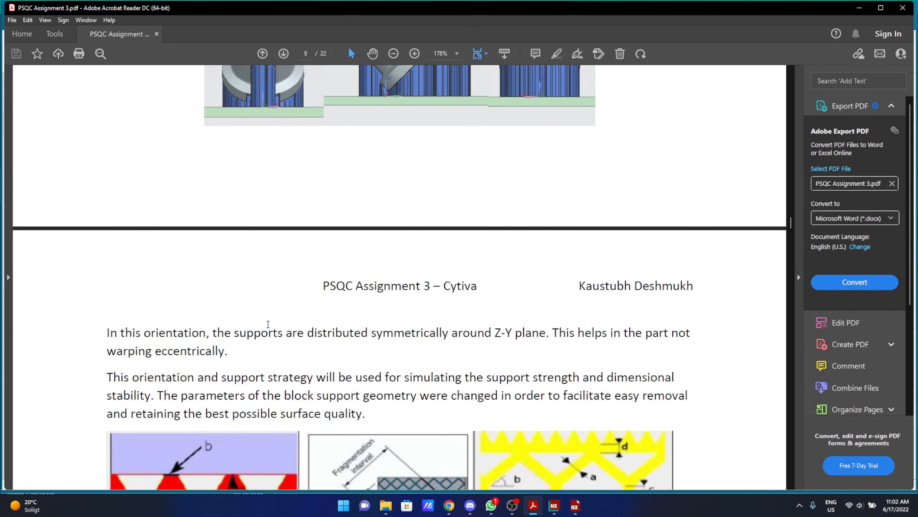
{"action": "scroll", "coordinate": [268, 324], "scroll_direction": "down", "scroll_amount": 15}
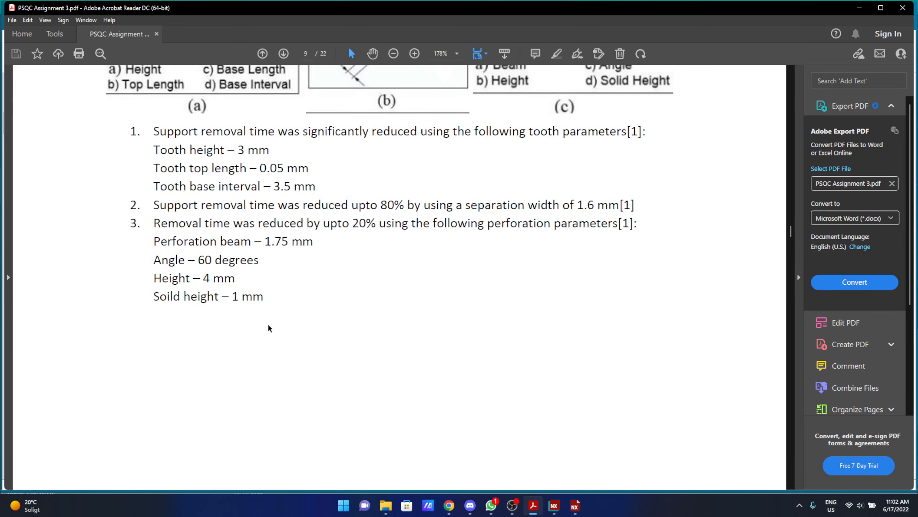
- Review Task 3's thermal and mechanical meshes, interlamellar stresses and distortion figures in the report
{"action": "scroll", "coordinate": [268, 325], "scroll_direction": "down", "scroll_amount": 12}
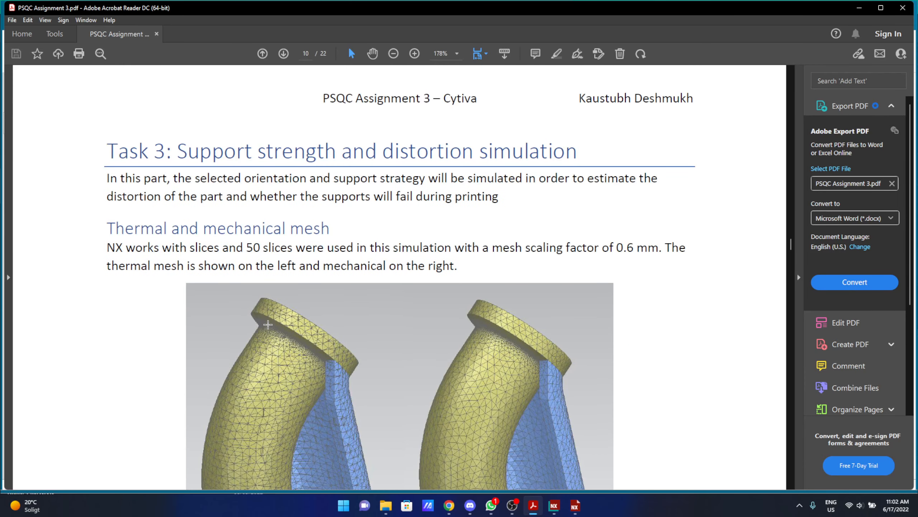
{"action": "scroll", "coordinate": [268, 325], "scroll_direction": "down", "scroll_amount": 15}
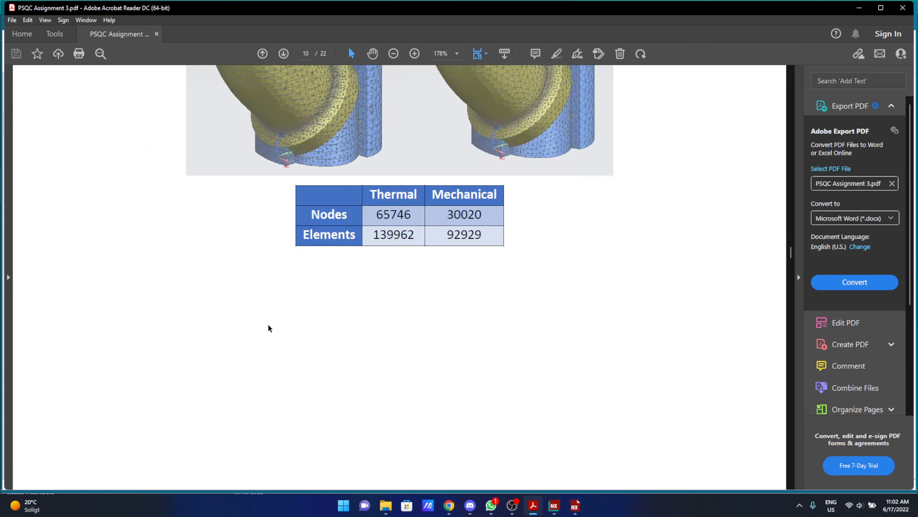
{"action": "scroll", "coordinate": [268, 328], "scroll_direction": "down", "scroll_amount": 20}
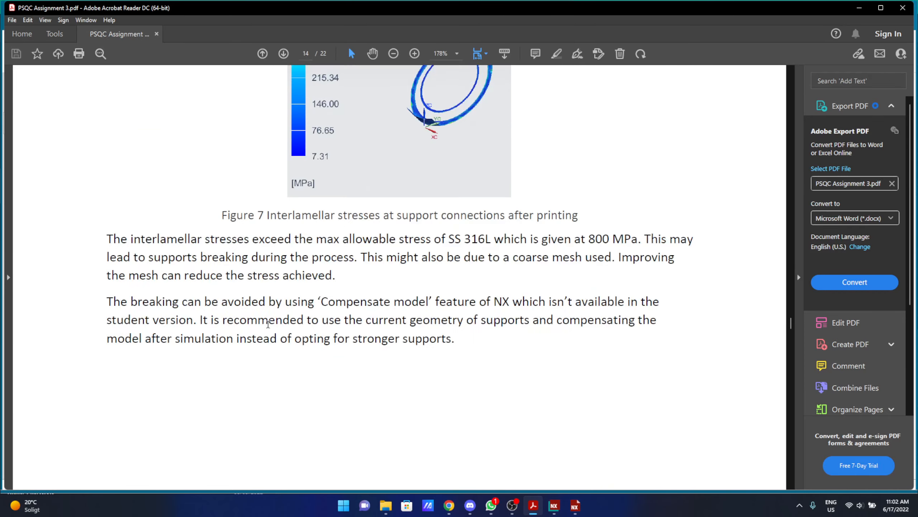
{"action": "scroll", "coordinate": [267, 328], "scroll_direction": "down", "scroll_amount": 20}
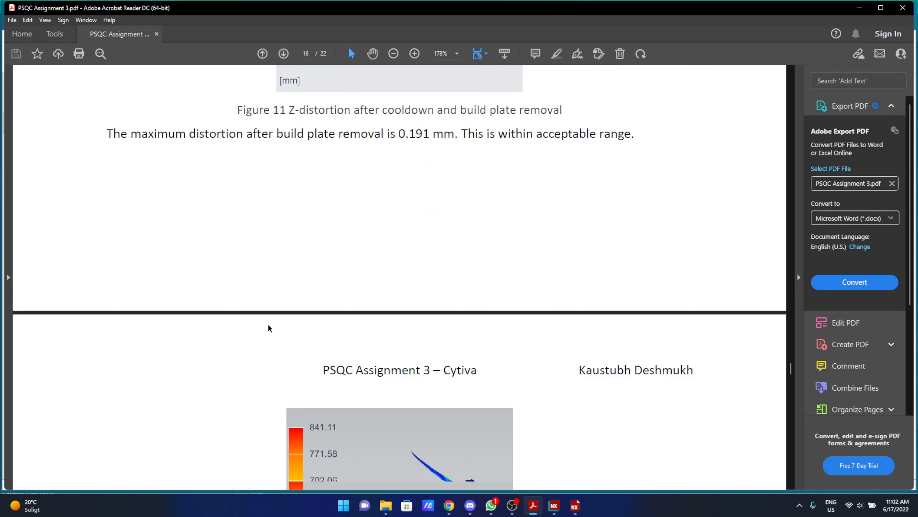
{"action": "scroll", "coordinate": [268, 328], "scroll_direction": "down", "scroll_amount": 20}
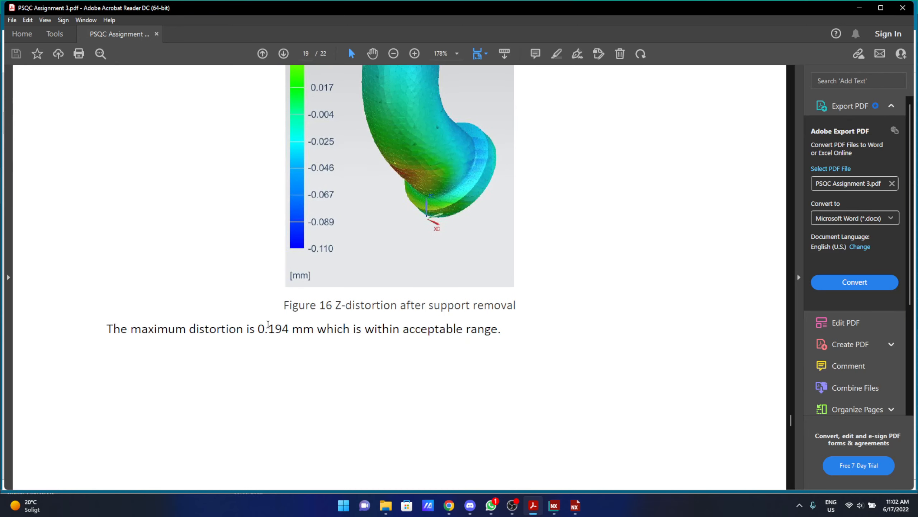
- Read the Task 4 design improvements, the part geometry figure and the Conclusion of the report
{"action": "scroll", "coordinate": [268, 324], "scroll_direction": "down", "scroll_amount": 12}
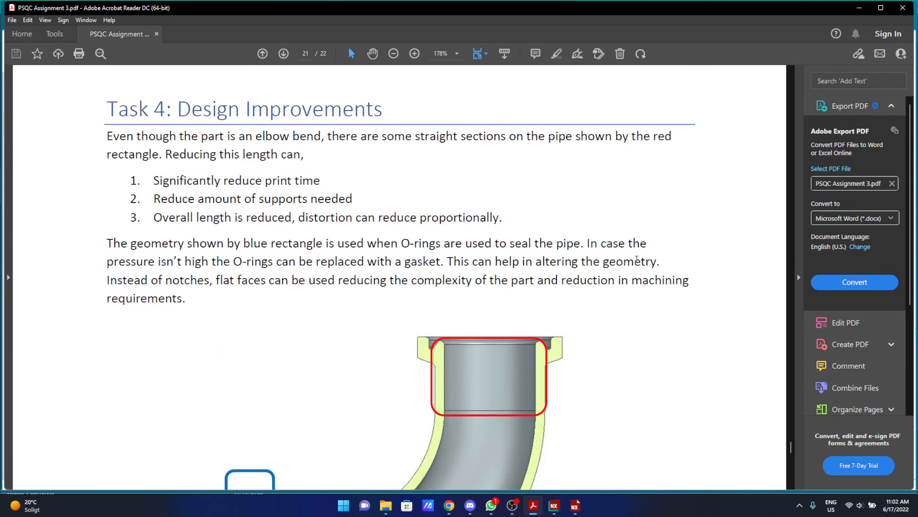
{"action": "scroll", "coordinate": [680, 384], "scroll_direction": "down", "scroll_amount": 3}
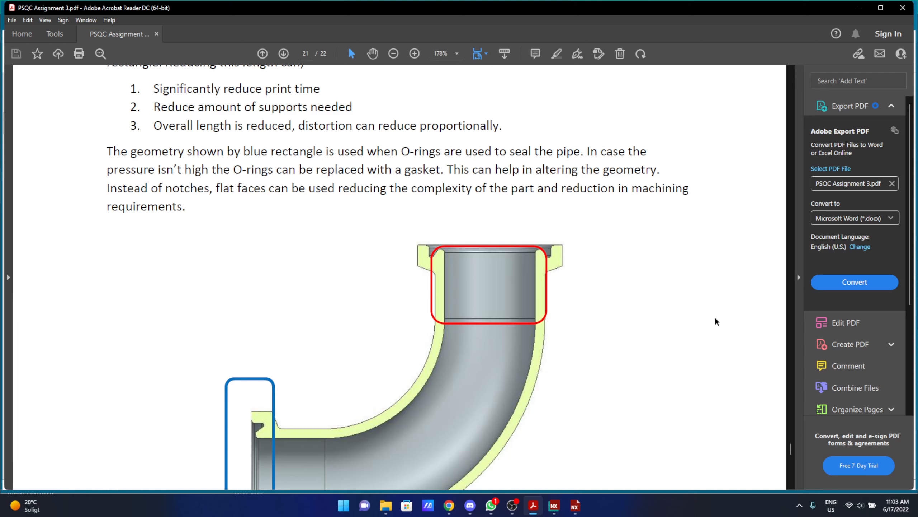
{"action": "scroll", "coordinate": [651, 322], "scroll_direction": "down", "scroll_amount": 3}
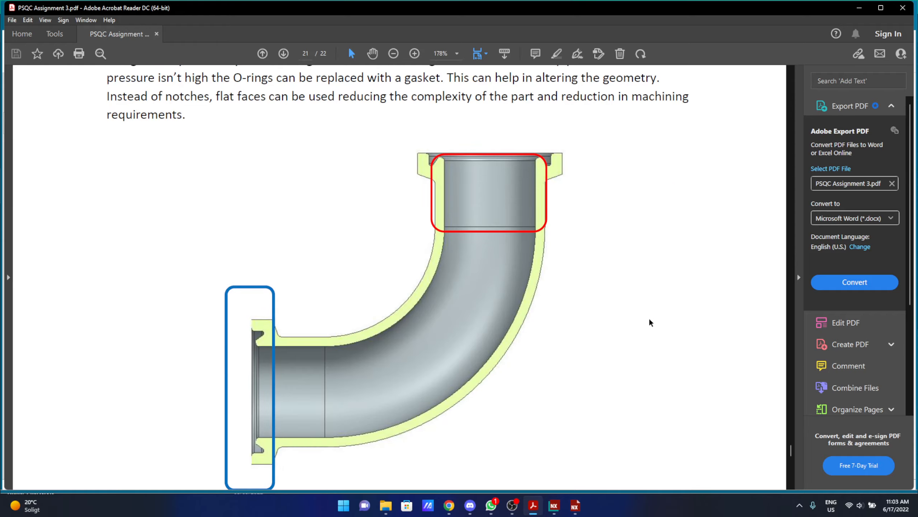
{"action": "scroll", "coordinate": [651, 322], "scroll_direction": "down", "scroll_amount": 1}
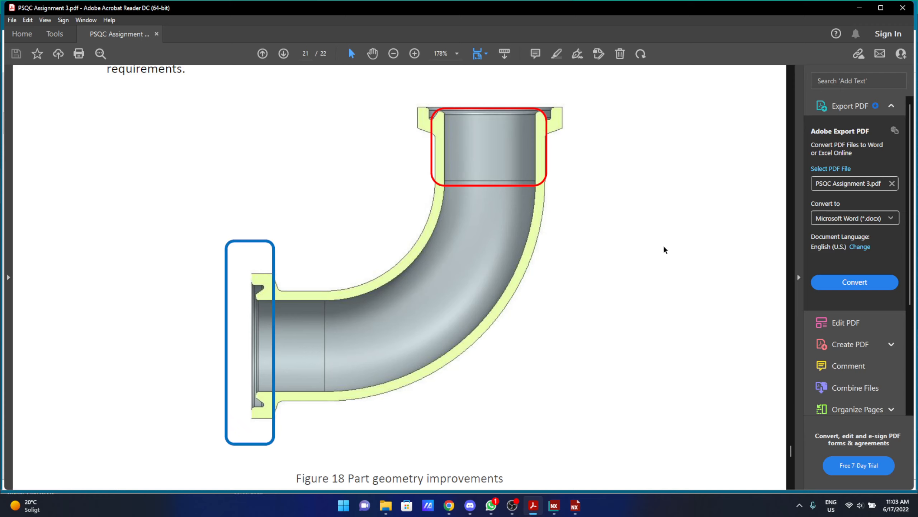
{"action": "scroll", "coordinate": [693, 297], "scroll_direction": "down", "scroll_amount": 6}
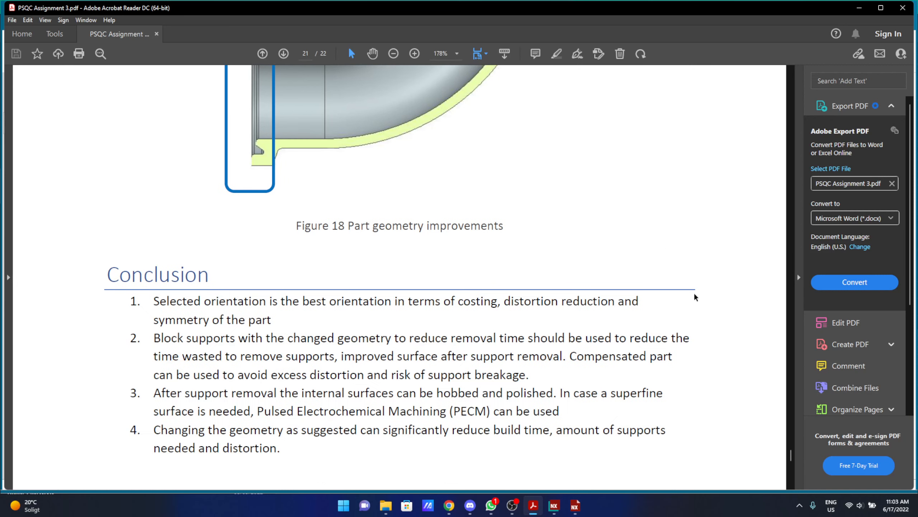
{"action": "scroll", "coordinate": [754, 317], "scroll_direction": "down", "scroll_amount": 3}
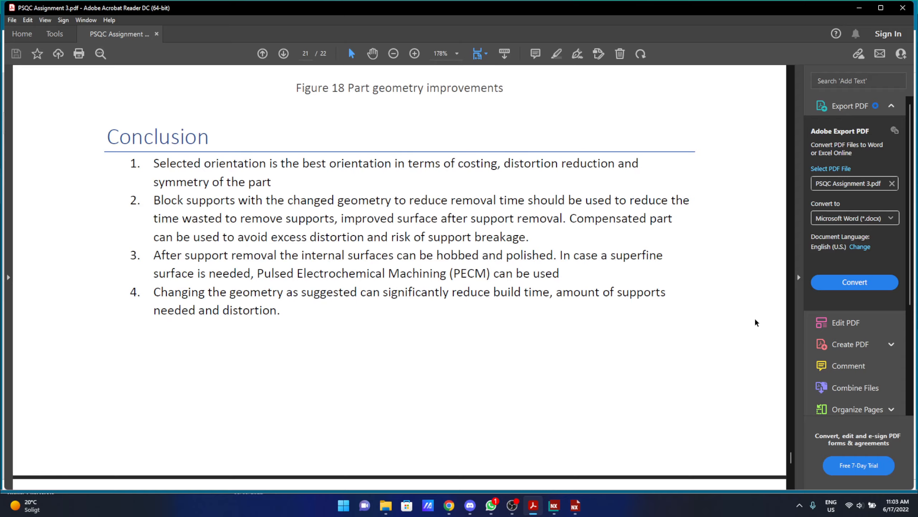
{"action": "scroll", "coordinate": [755, 317], "scroll_direction": "down", "scroll_amount": 7}
- Look back through the report from the Conclusion past the distortion and nesting figures to the orientation settings on page 2
{"action": "scroll", "coordinate": [755, 317], "scroll_direction": "up", "scroll_amount": 20}
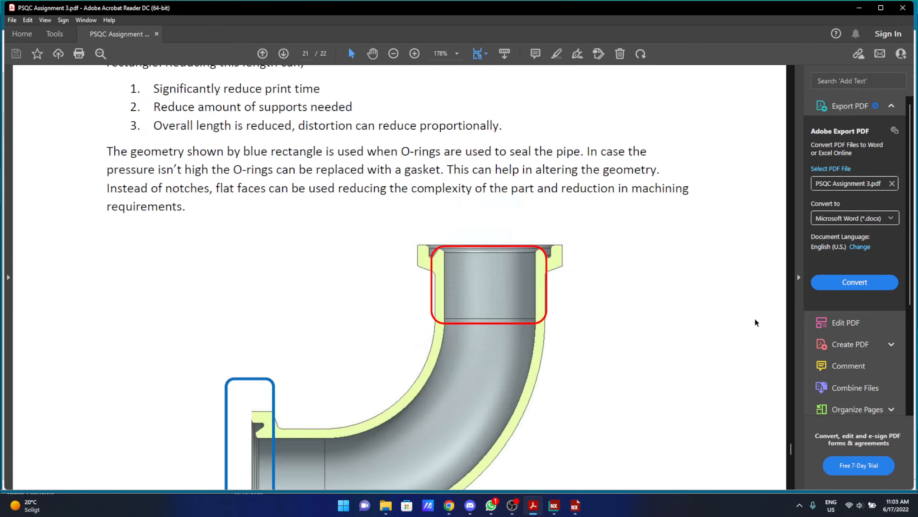
{"action": "scroll", "coordinate": [693, 153], "scroll_direction": "up", "scroll_amount": 20}
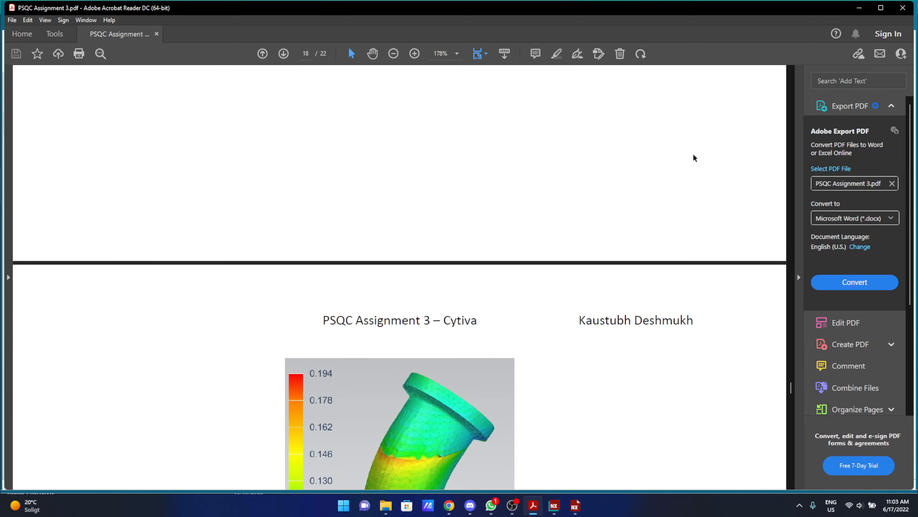
{"action": "scroll", "coordinate": [689, 145], "scroll_direction": "up", "scroll_amount": 20}
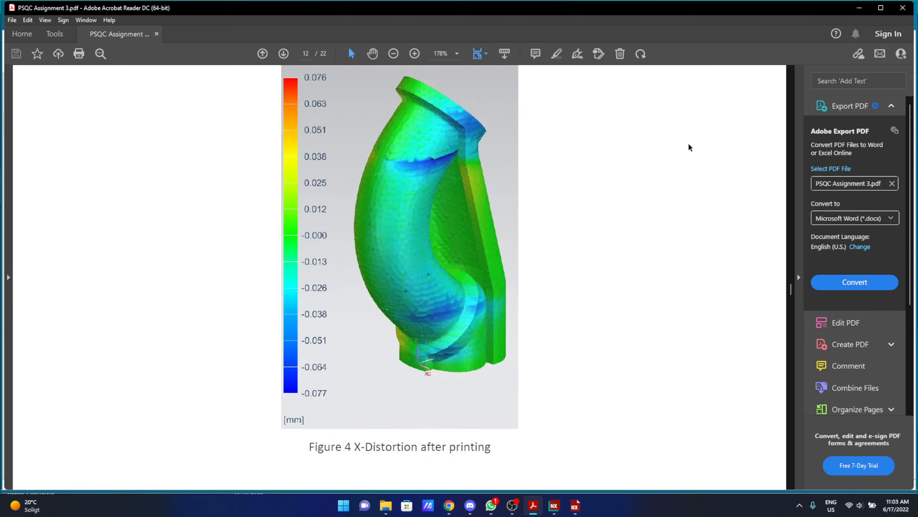
{"action": "scroll", "coordinate": [689, 146], "scroll_direction": "up", "scroll_amount": 20}
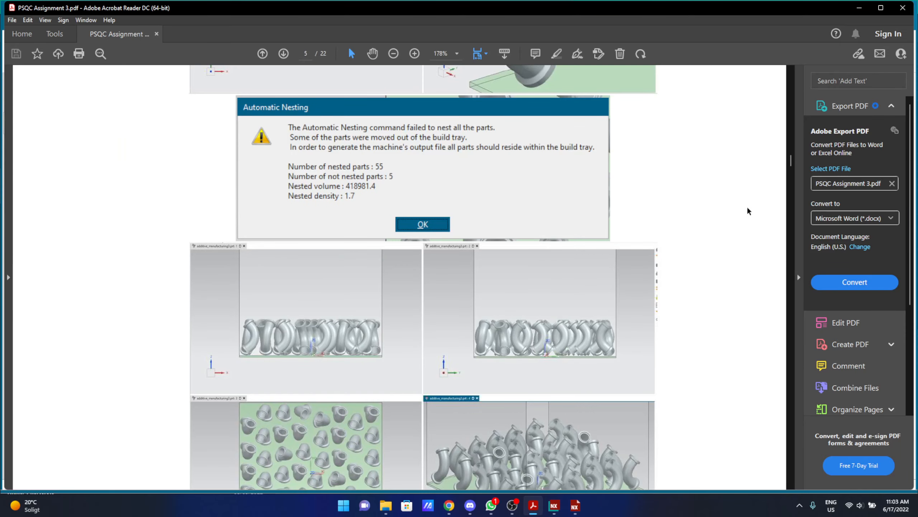
{"action": "scroll", "coordinate": [747, 206], "scroll_direction": "up", "scroll_amount": 15}
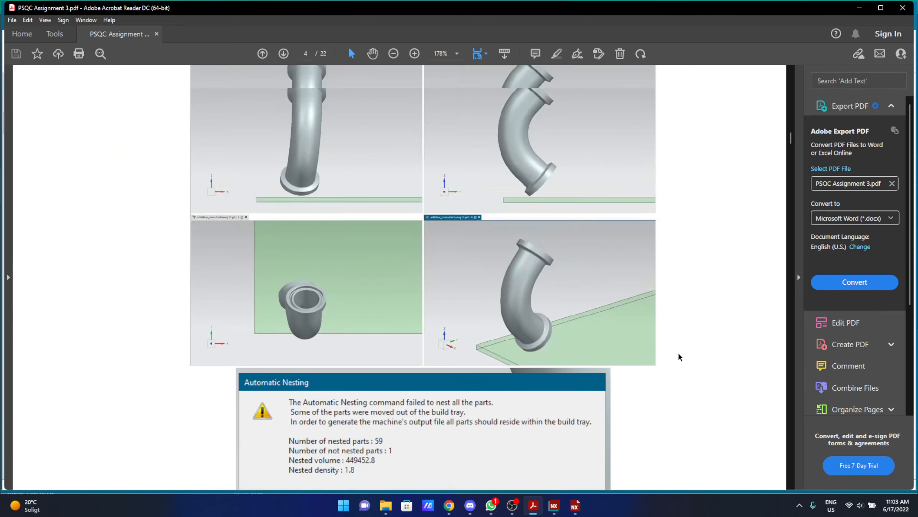
{"action": "scroll", "coordinate": [678, 352], "scroll_direction": "up", "scroll_amount": 10}
{"action": "scroll", "coordinate": [710, 289], "scroll_direction": "up", "scroll_amount": 10}
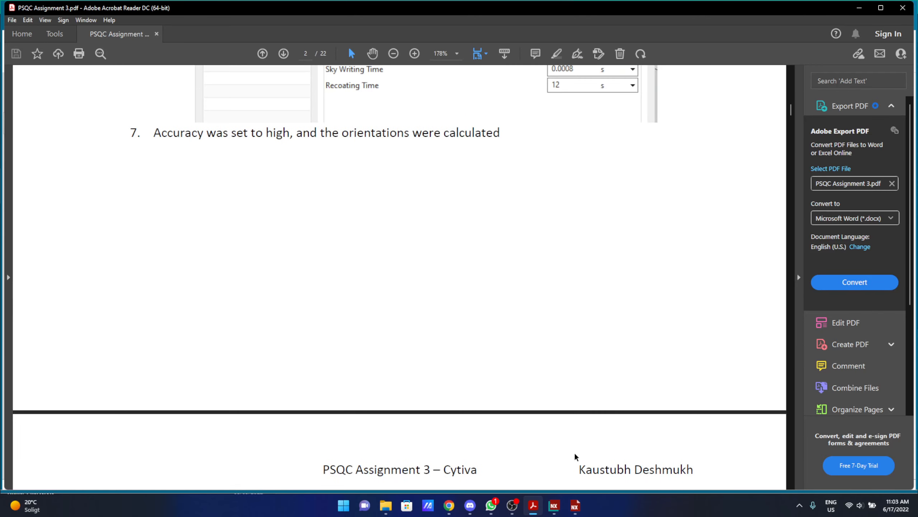
- Switch to NX and find the SS 316L, Volume support 1 material among the Powder Bed Fusion process and material parameters
{"action": "left_click", "coordinate": [553, 505]}
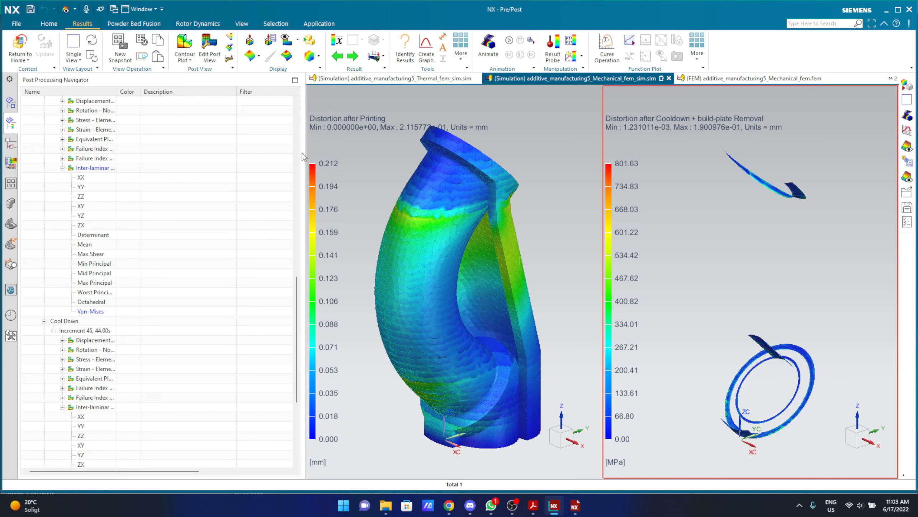
{"action": "left_click", "coordinate": [122, 25]}
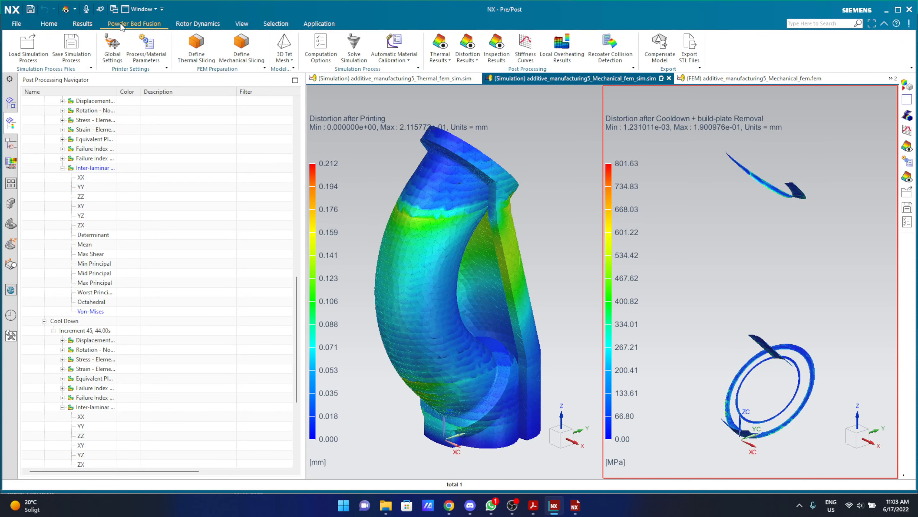
{"action": "left_click", "coordinate": [146, 45]}
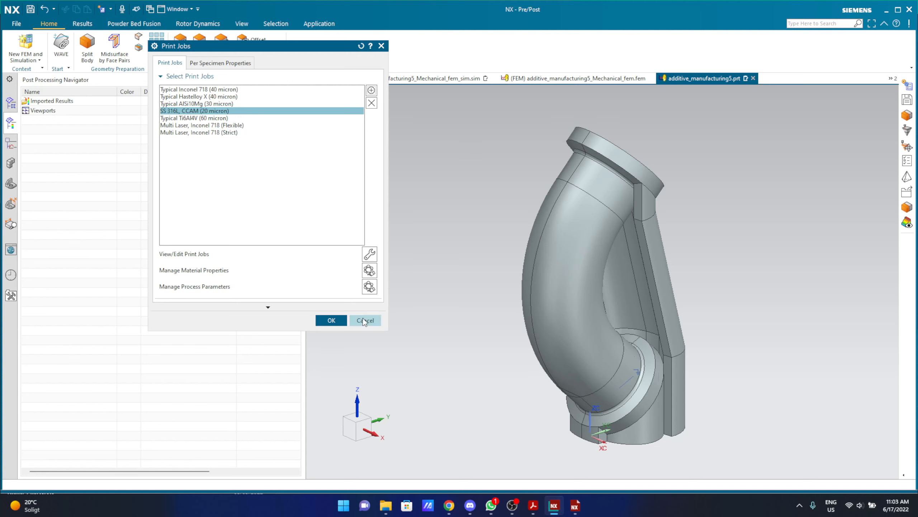
{"action": "left_click", "coordinate": [373, 270]}
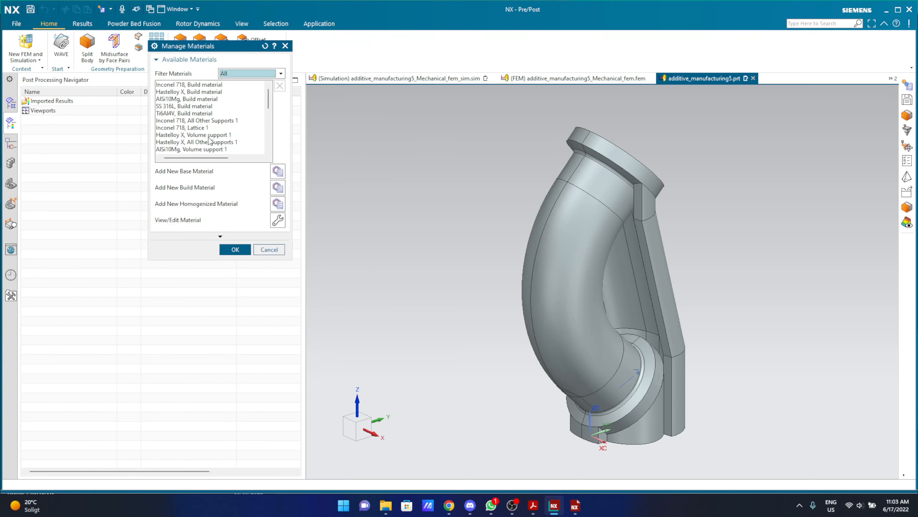
{"action": "left_click", "coordinate": [209, 137]}
{"action": "scroll", "coordinate": [210, 128], "scroll_direction": "down", "scroll_amount": 1}
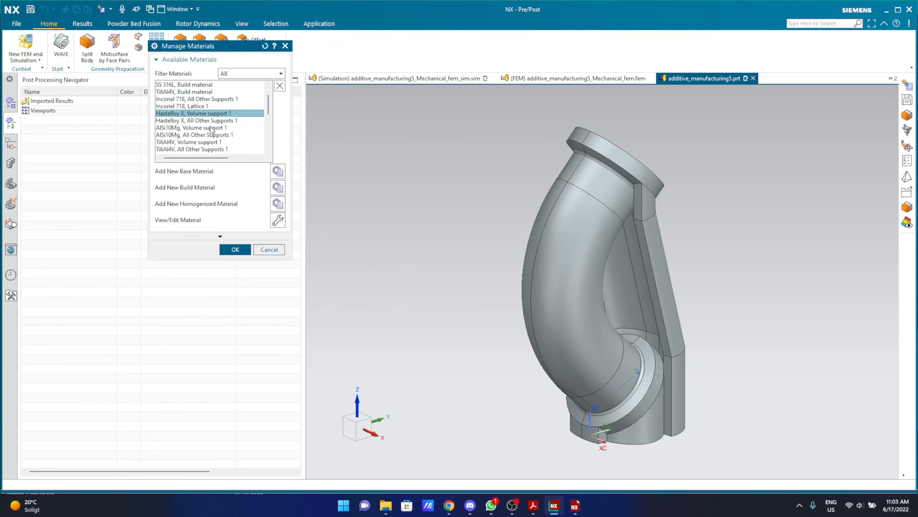
{"action": "scroll", "coordinate": [211, 129], "scroll_direction": "down", "scroll_amount": 2}
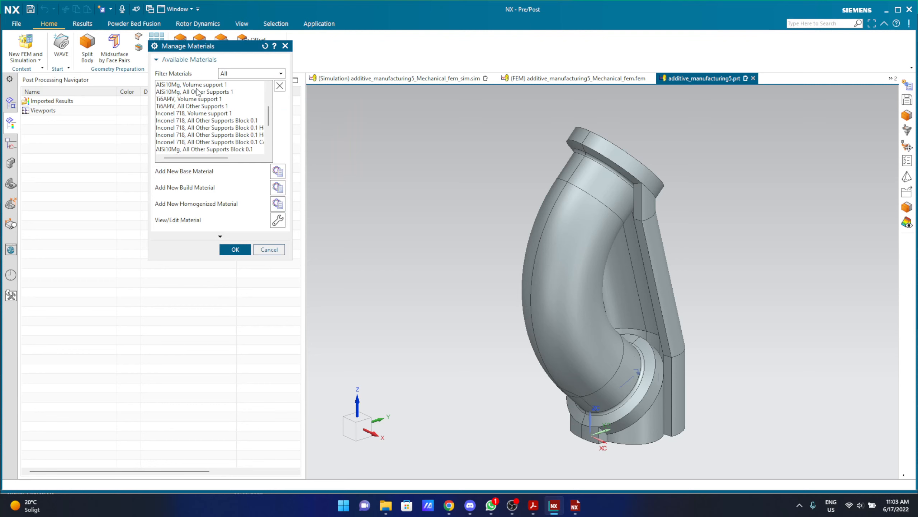
{"action": "scroll", "coordinate": [194, 137], "scroll_direction": "down", "scroll_amount": 3}
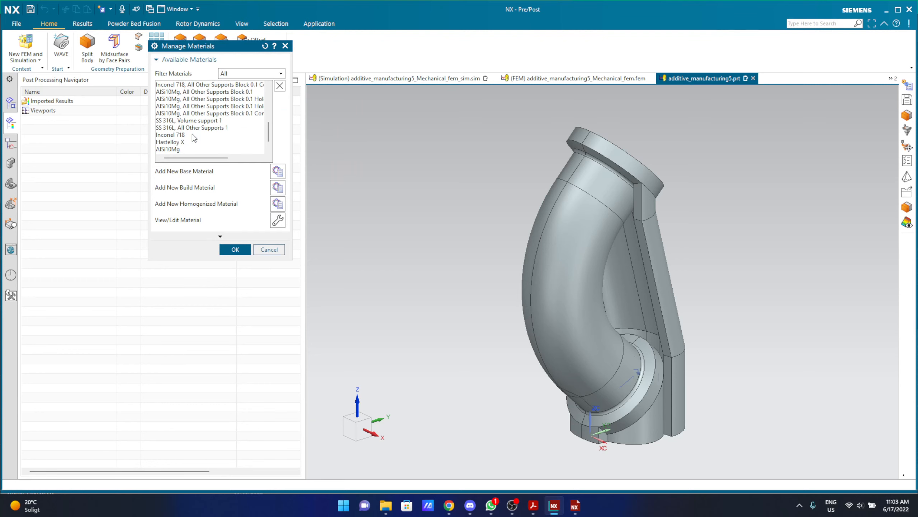
{"action": "left_click", "coordinate": [216, 122]}
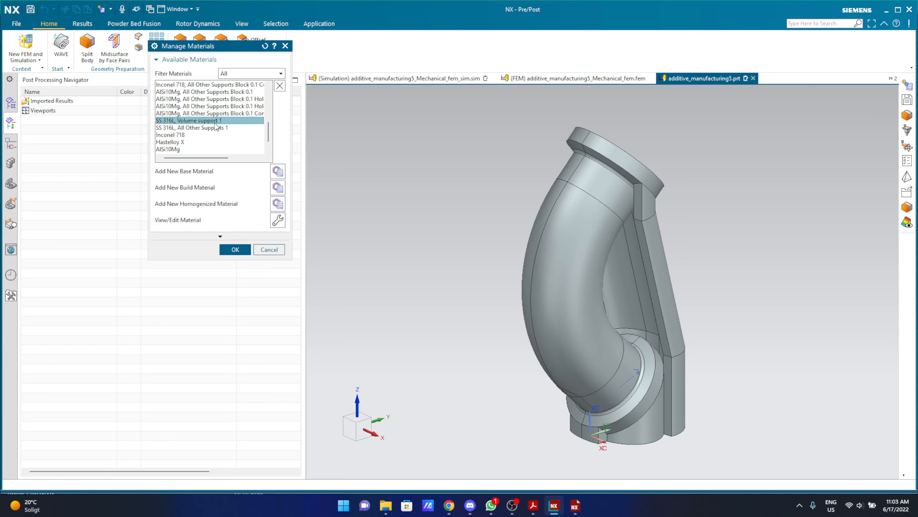
- Review the thermal, mechanical and interface properties of the SS 316L volume support material, leaving the print job settings as they are
{"action": "left_click", "coordinate": [278, 220]}
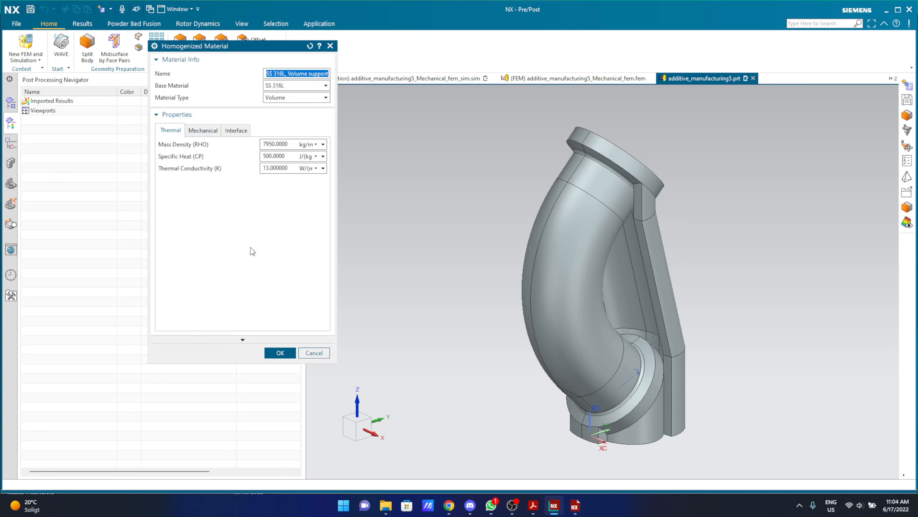
{"action": "left_click", "coordinate": [206, 131]}
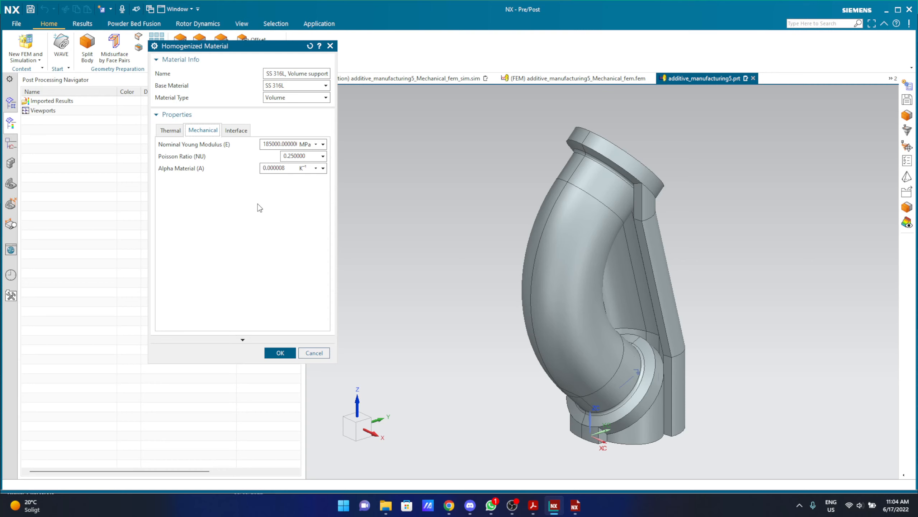
{"action": "left_click", "coordinate": [236, 131]}
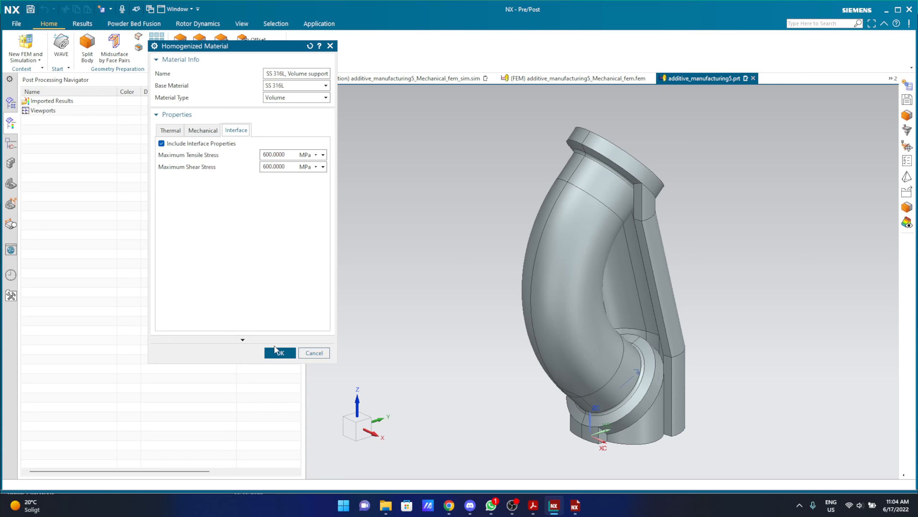
{"action": "left_click", "coordinate": [280, 353]}
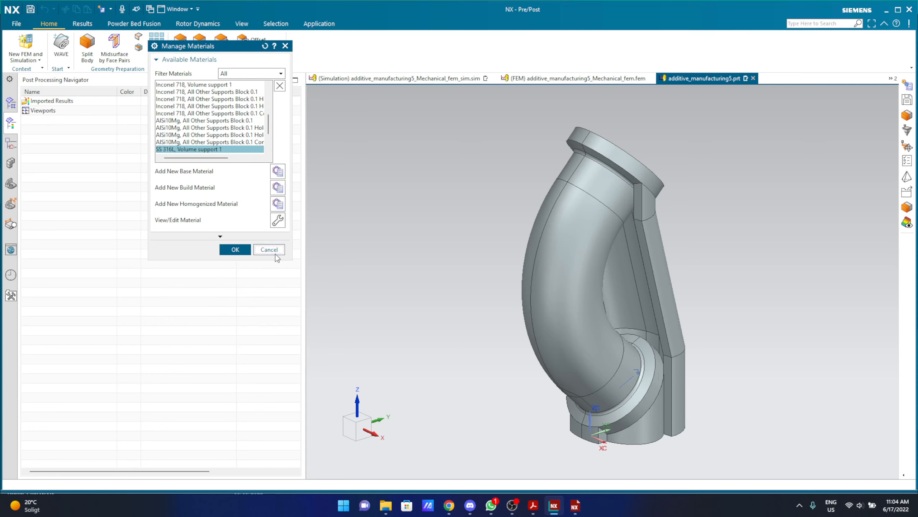
{"action": "left_click", "coordinate": [275, 254]}
{"action": "left_click", "coordinate": [365, 320]}
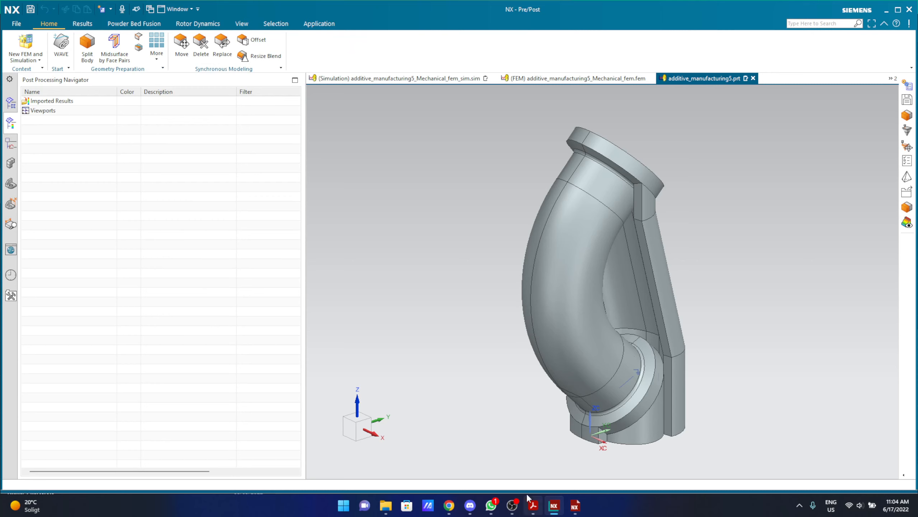
- Switch to the Assignment discussions call in Discord and bring up the OBS recording window
{"action": "mouse_move", "coordinate": [534, 506]}
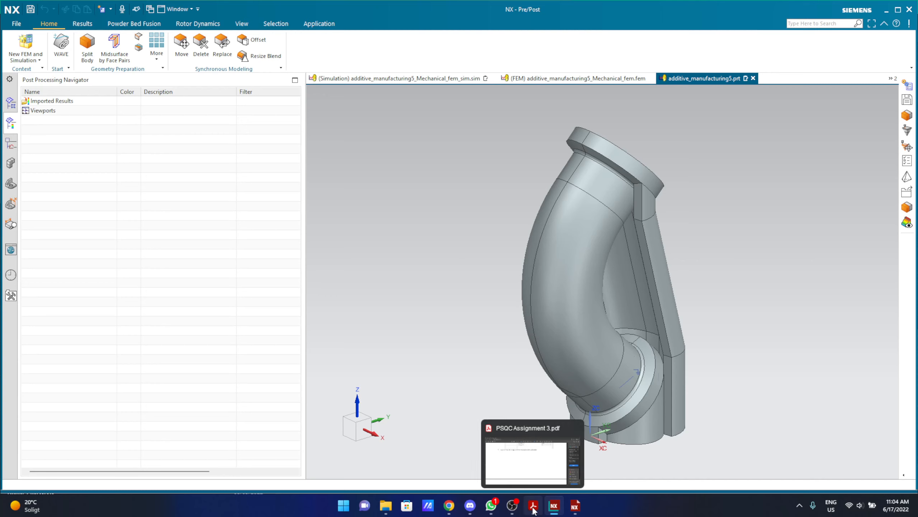
{"action": "left_click", "coordinate": [470, 506]}
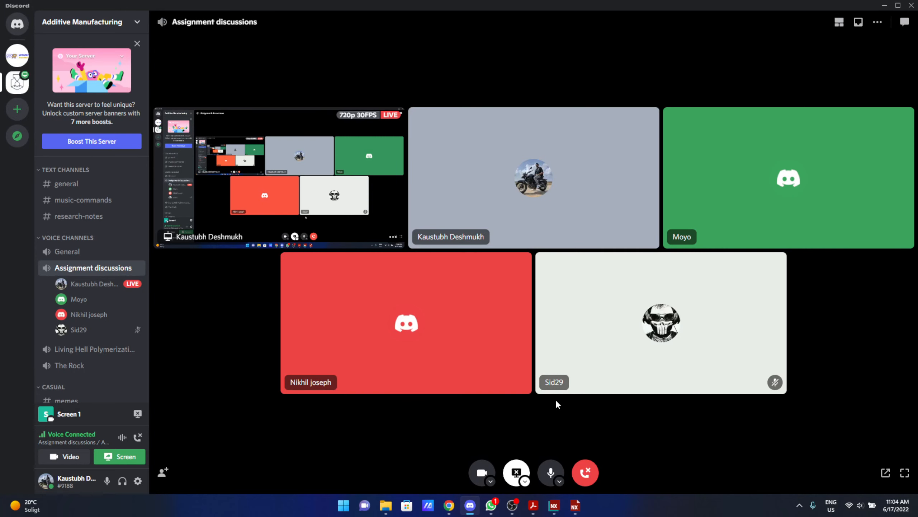
{"action": "left_click", "coordinate": [514, 506]}
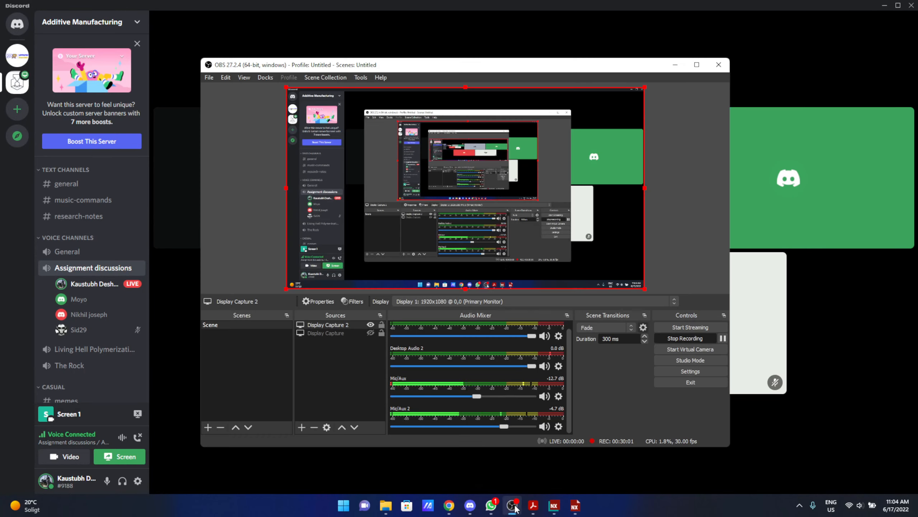